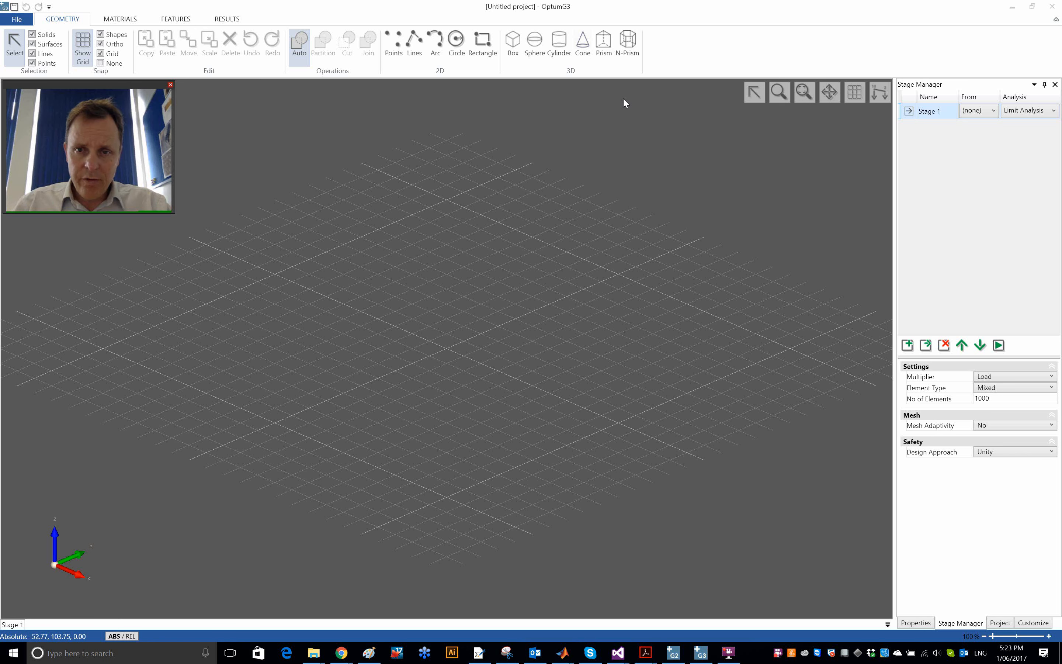
- Create a 12-sided N-prism centred at the origin (0, 0, 0) with a radius of 0.5 and a height of 15
click(629, 44)
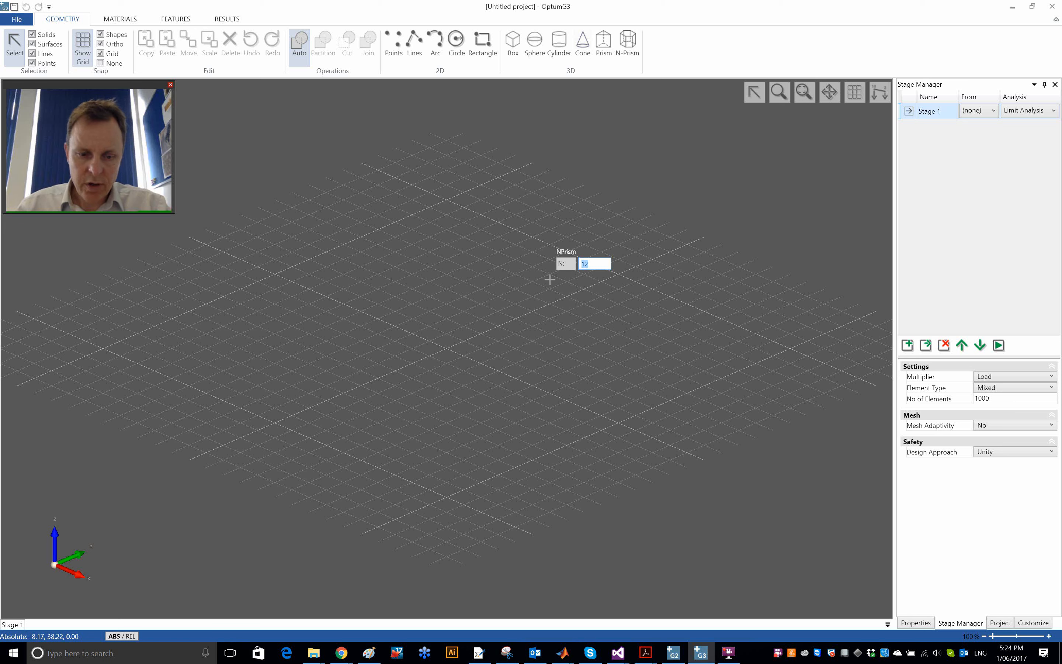
key(Return)
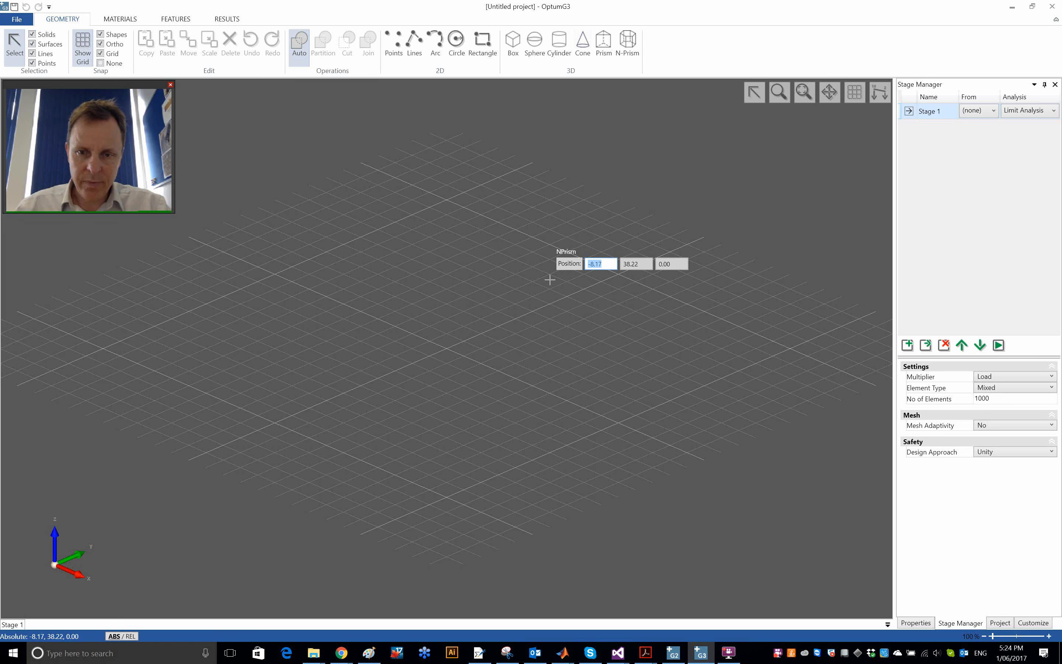
click(447, 346)
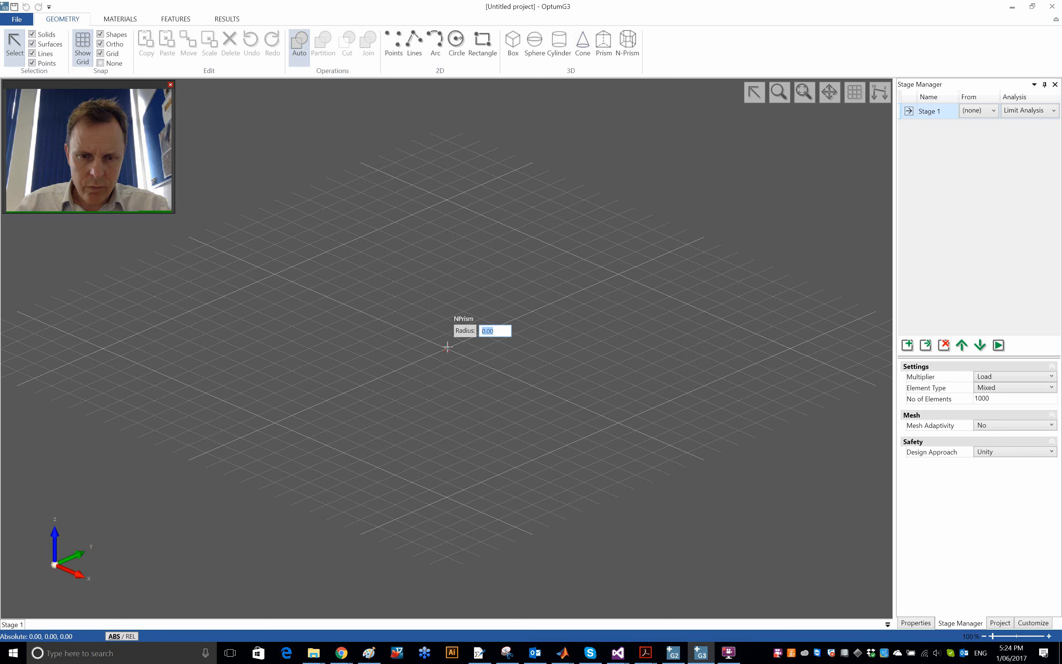
text(0.5)
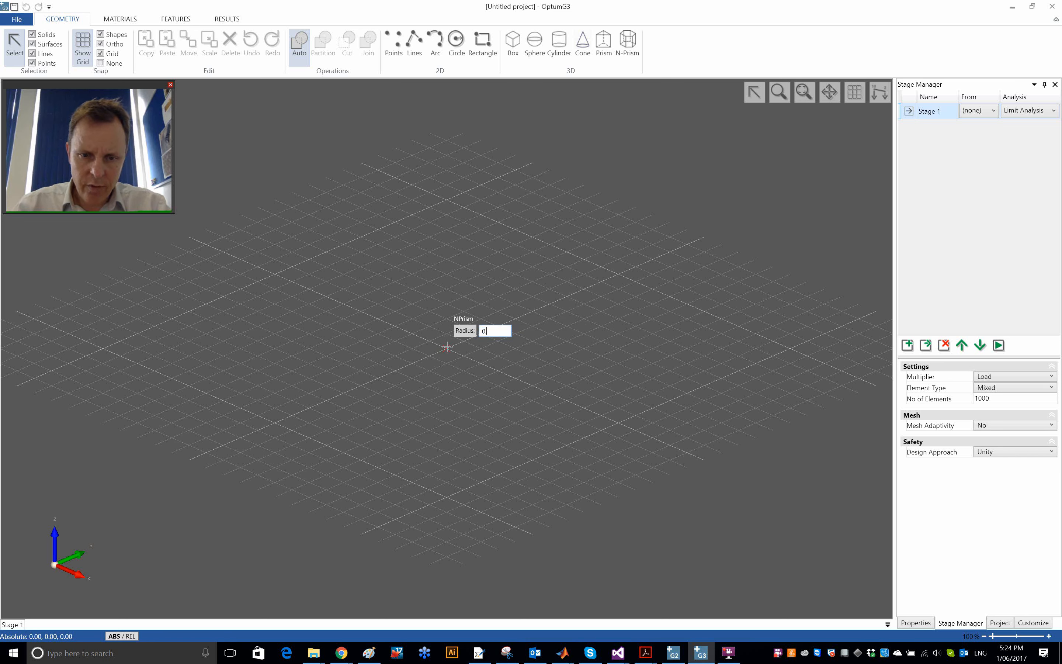
key(Return)
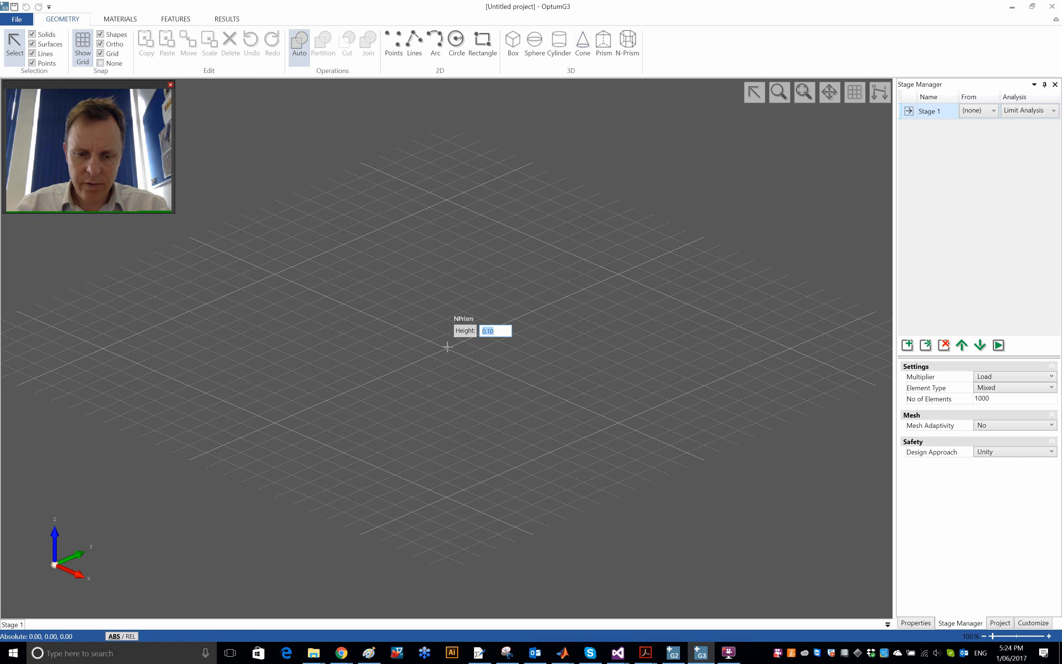
text(15)
key(Return)
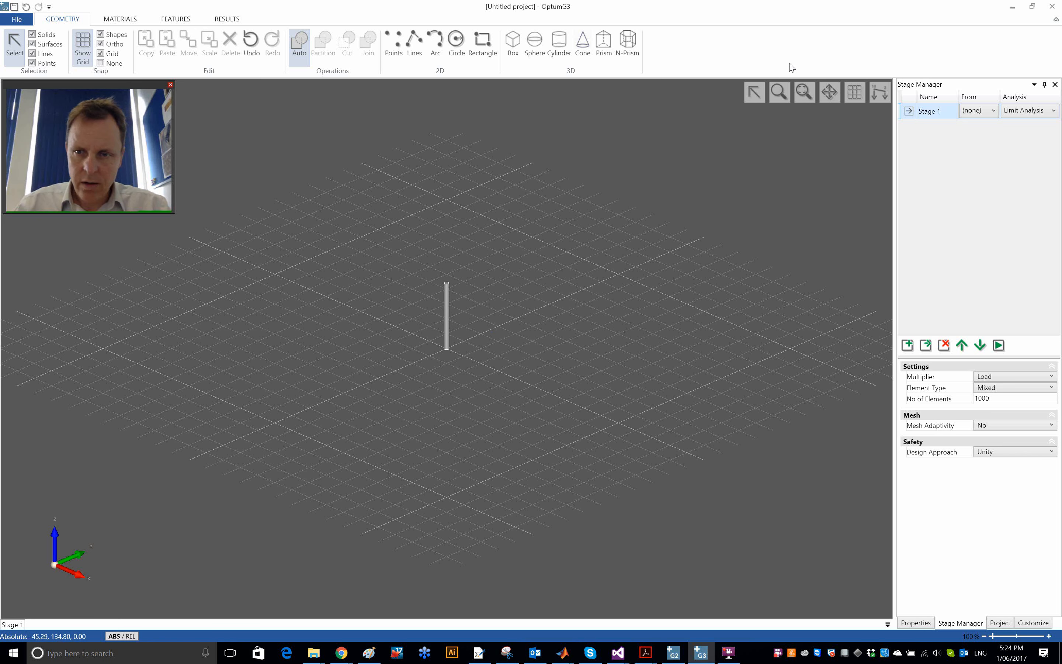
- Create a box around the prism's base from corner (10, -10, 0) to corner (-10, 10, 0) with a height of 5
click(807, 92)
scroll(570, 253, down, 4)
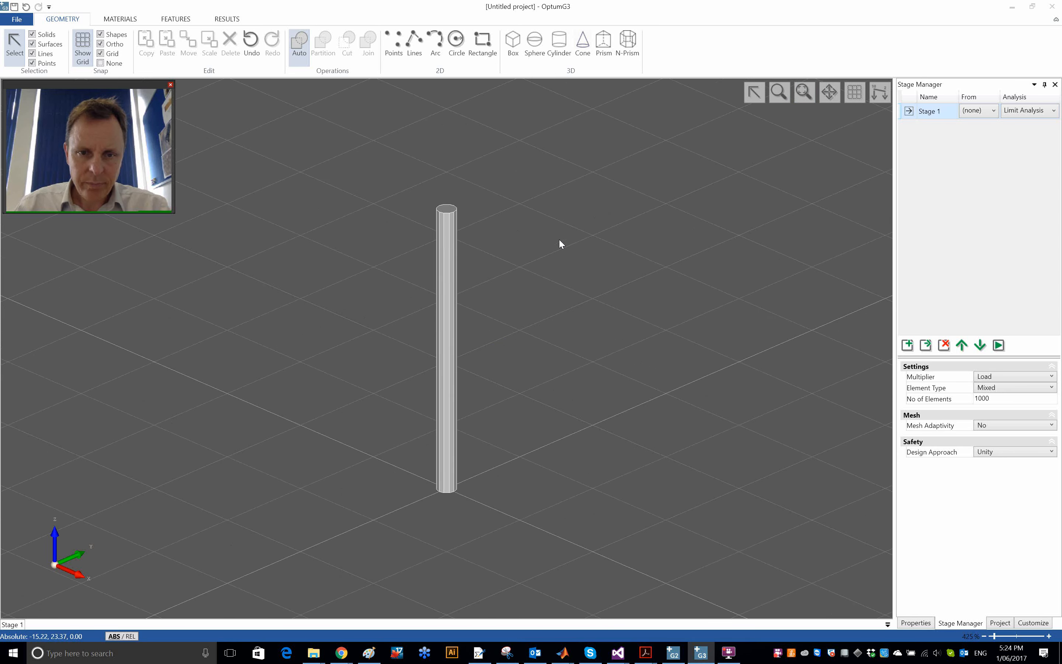
scroll(565, 285, up, 3)
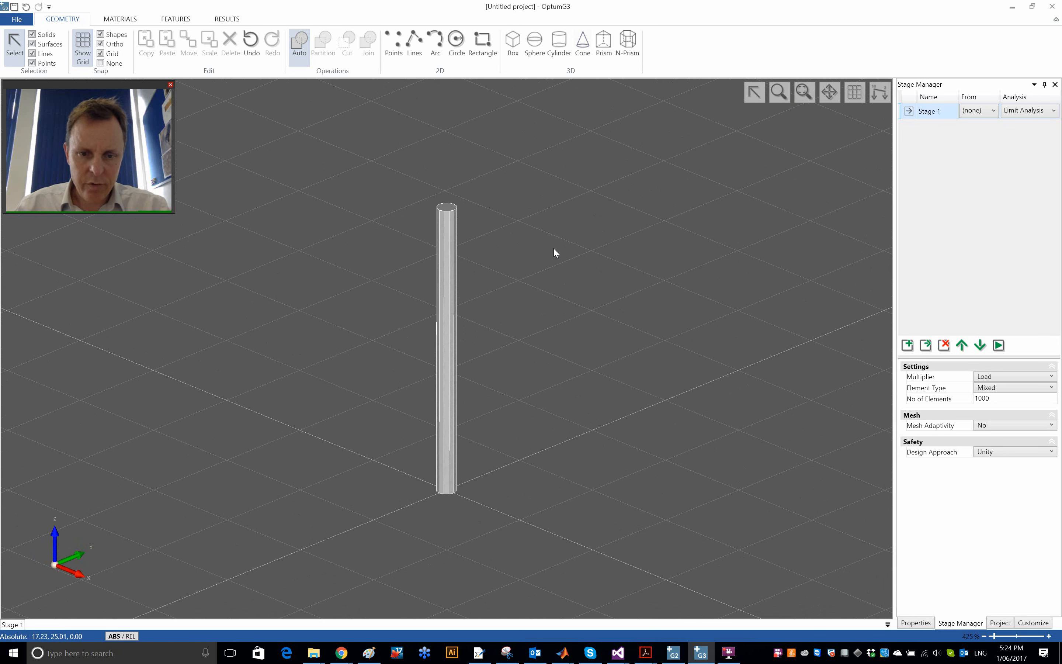
scroll(544, 281, down, 3)
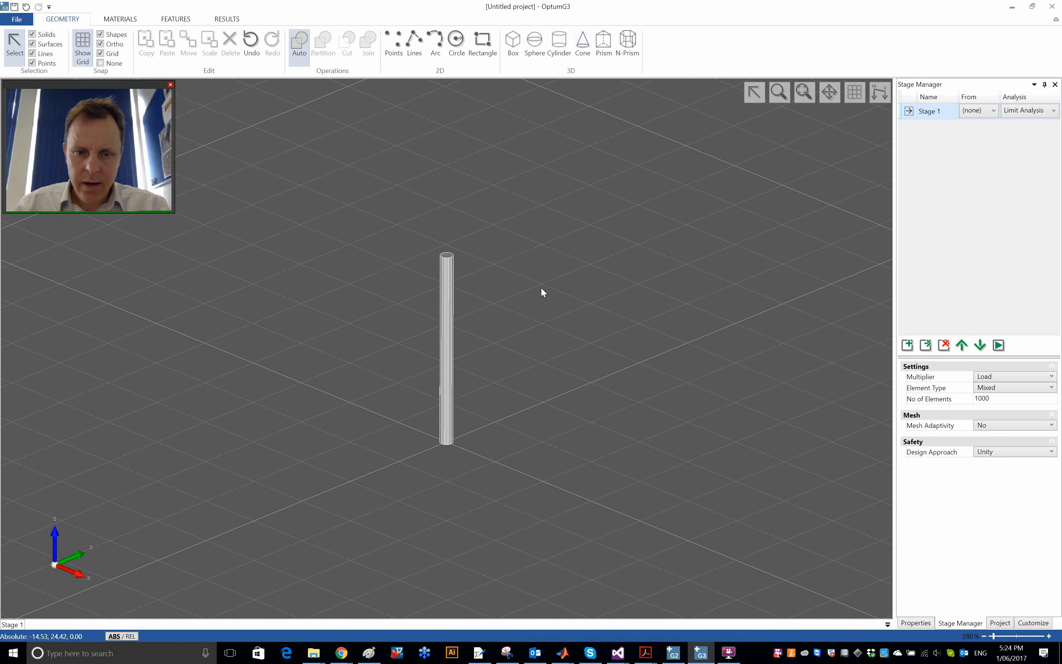
scroll(541, 286, down, 3)
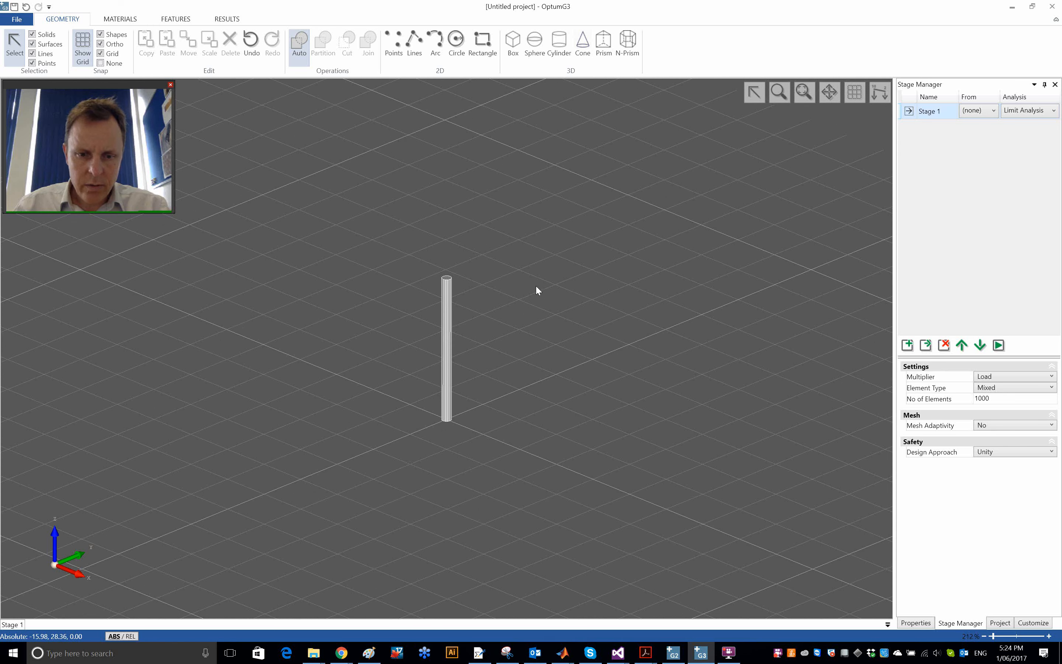
middle_drag(534, 309, 535, 311)
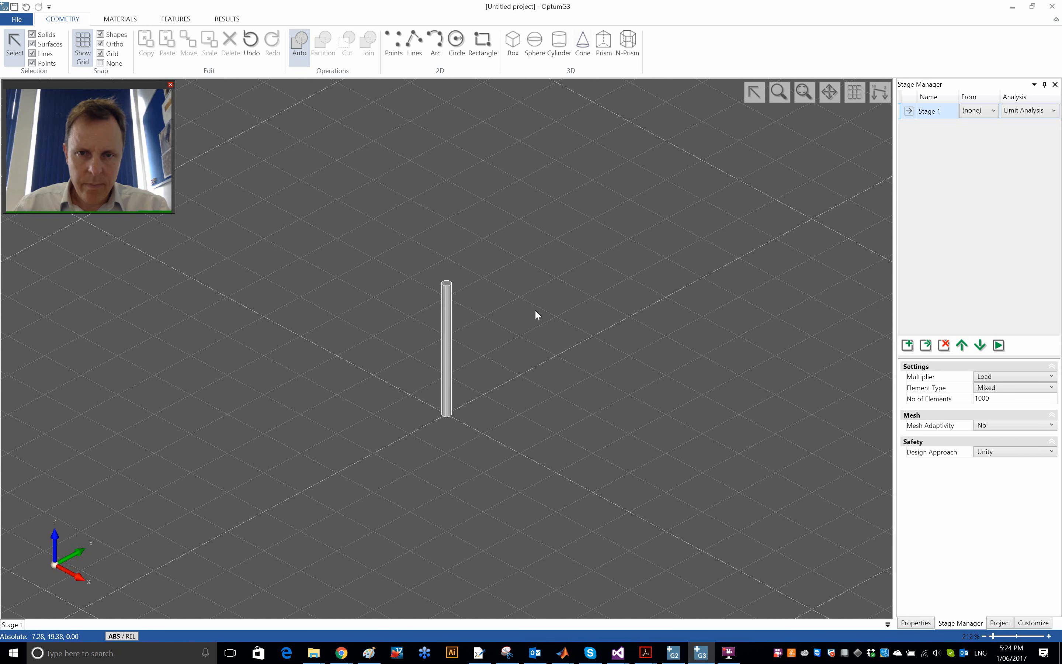
click(513, 48)
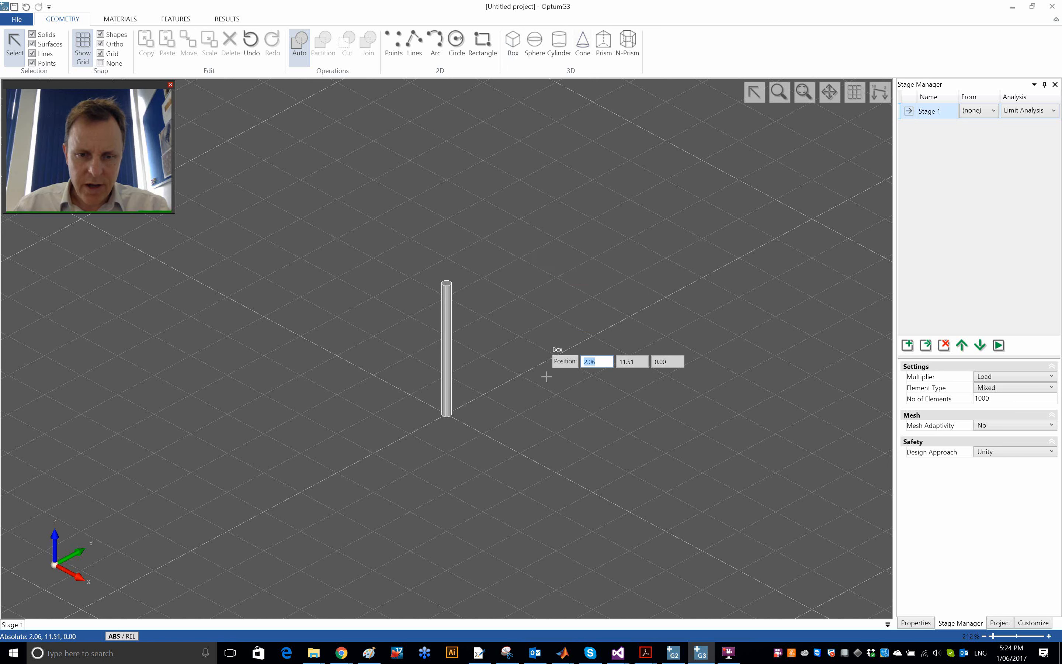
click(447, 492)
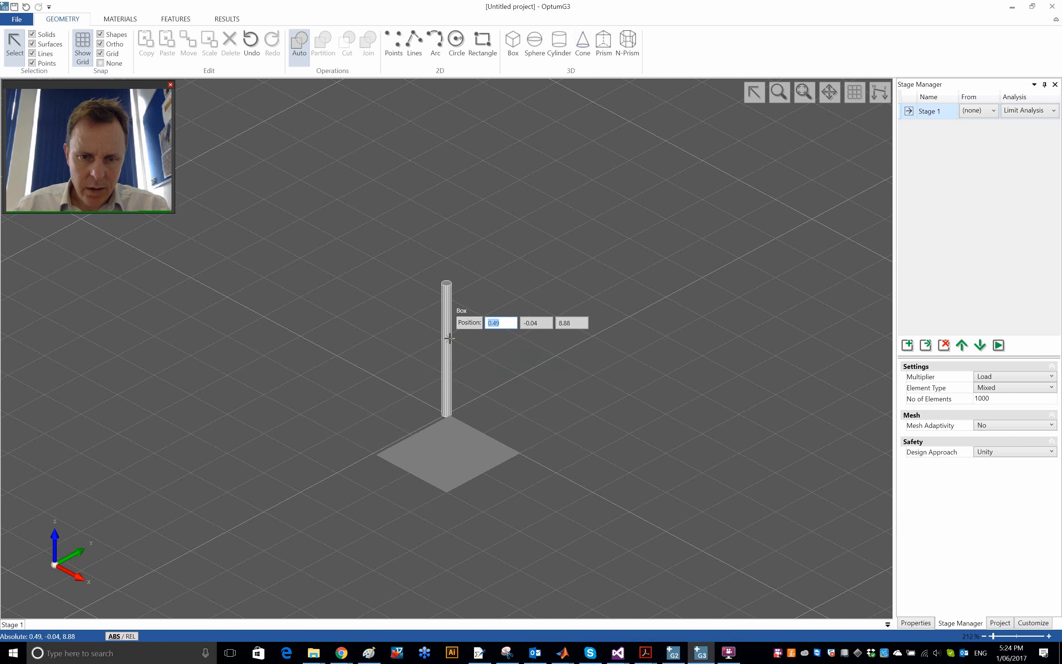
middle_drag(498, 341, 489, 430)
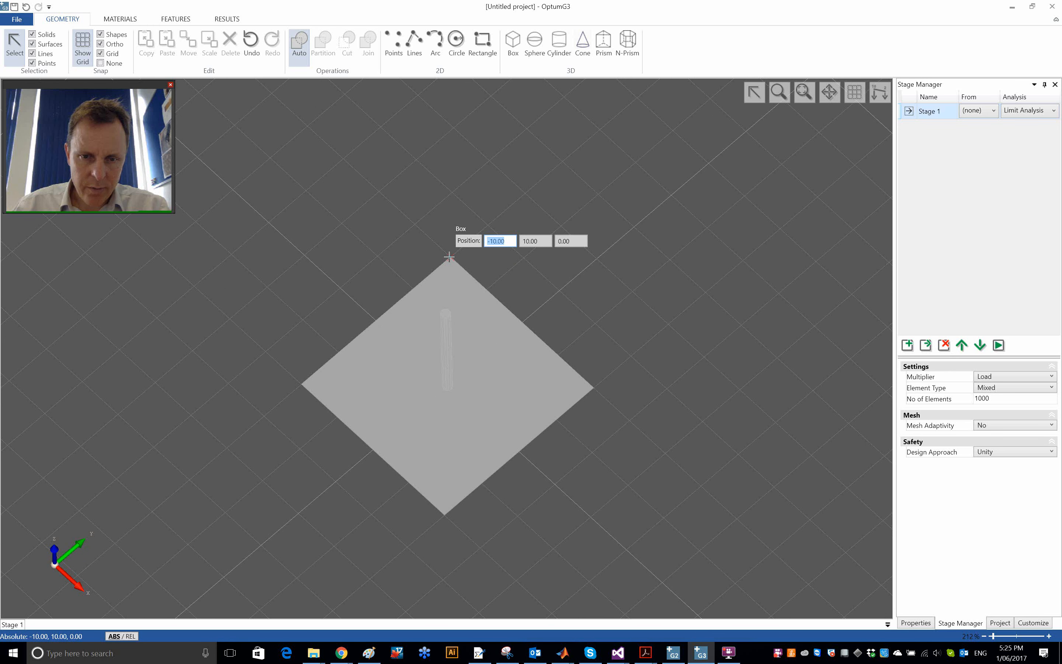
click(449, 257)
text(5)
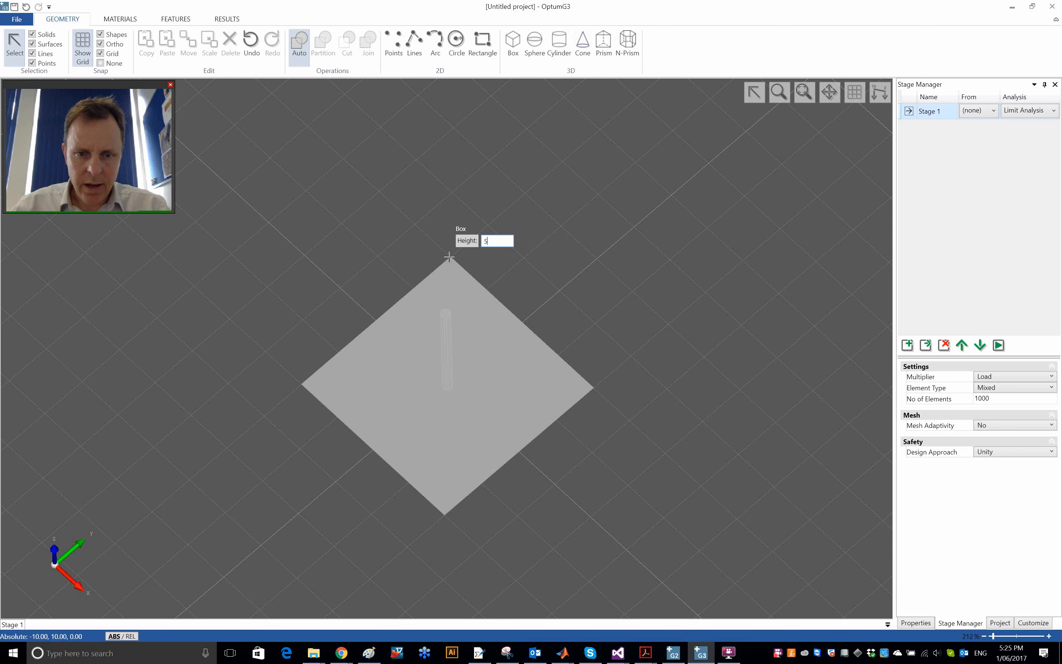
key(Return)
- Add a second box beneath the first, covering the same footprint from its underside, with a height of -5
middle_drag(498, 272, 625, 226)
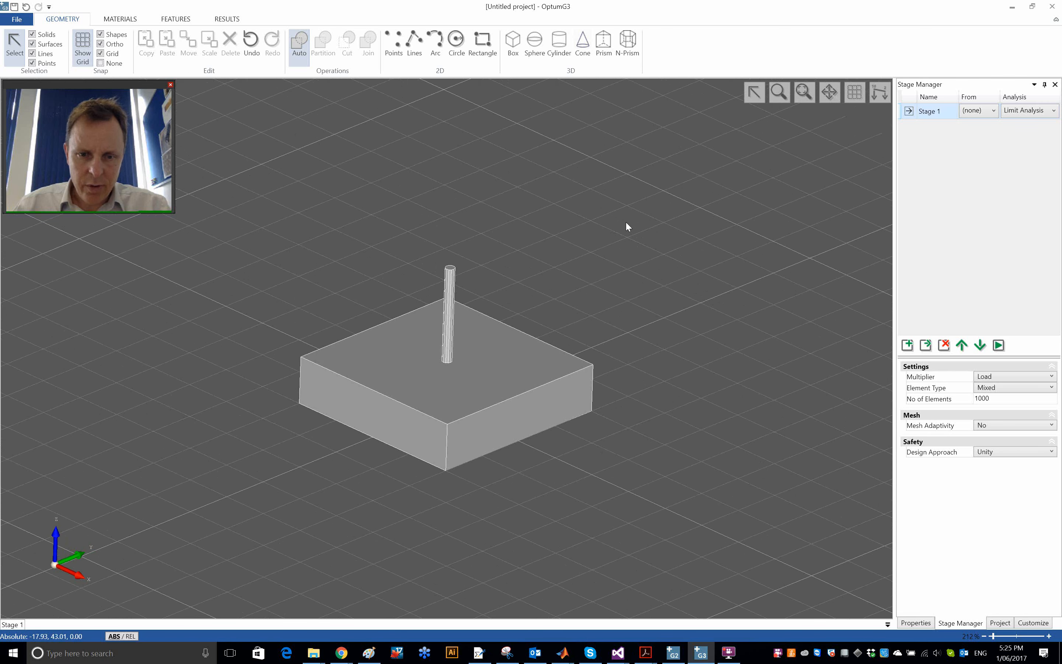
middle_drag(609, 330, 596, 360)
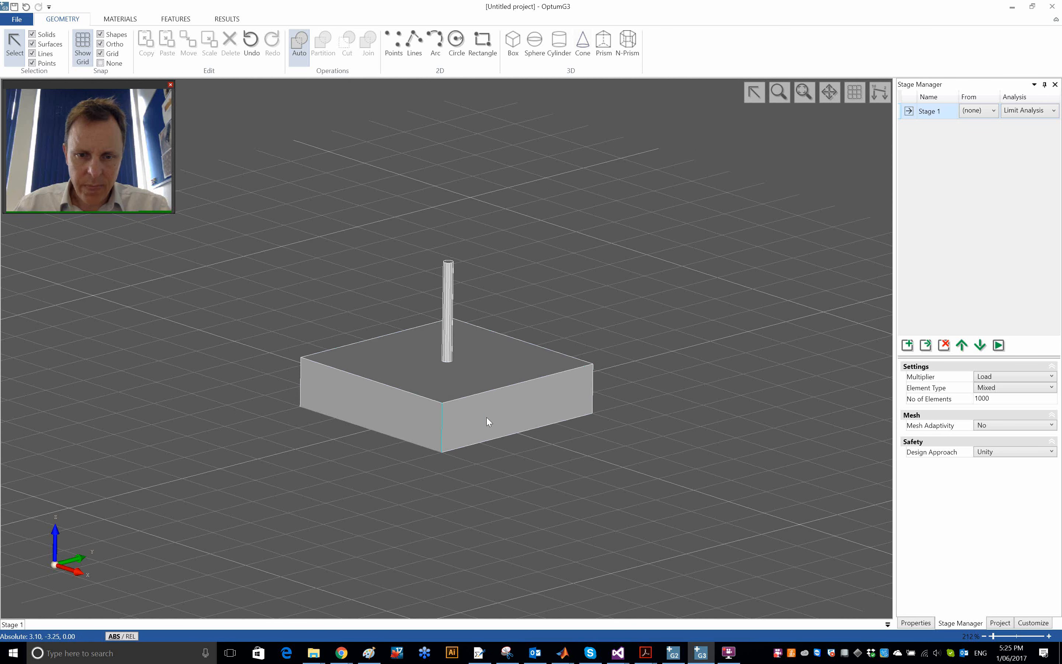
click(518, 420)
click(521, 491)
middle_drag(520, 487, 557, 303)
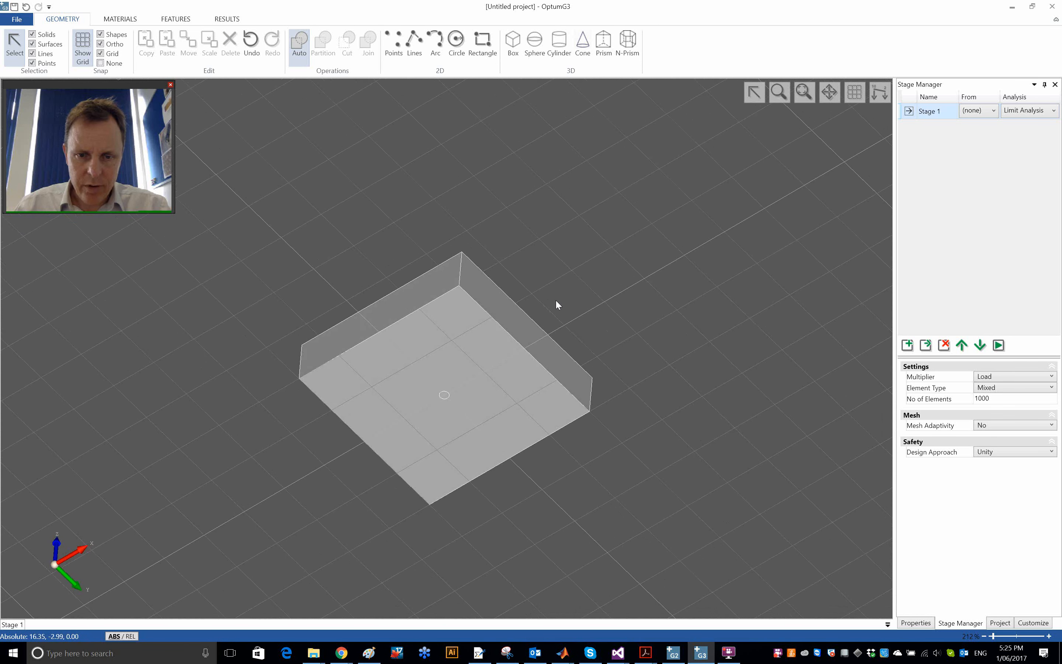
click(512, 44)
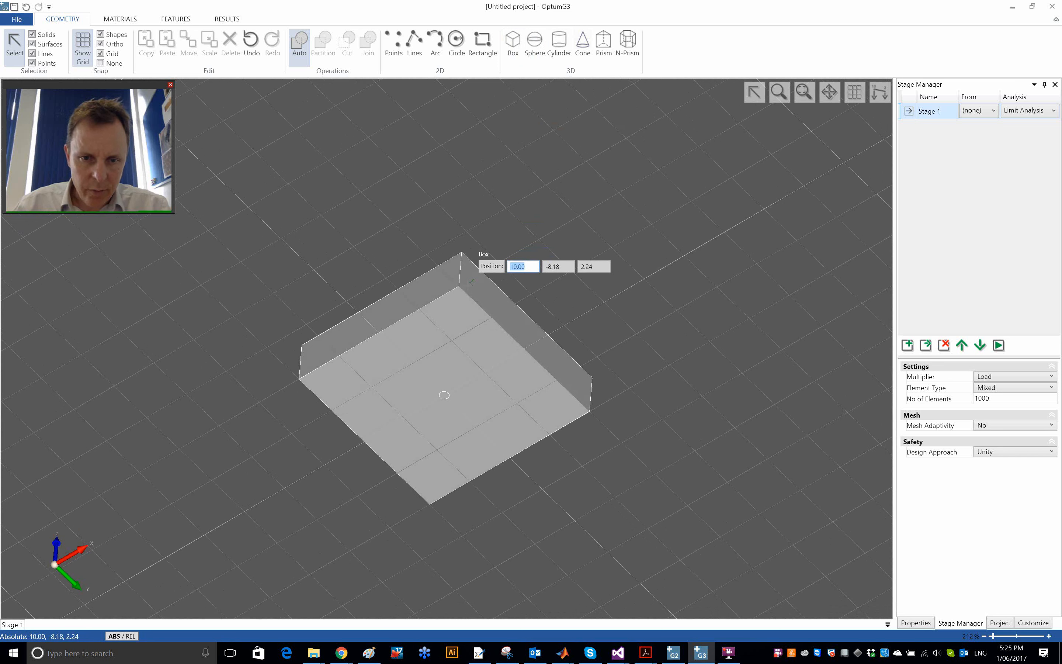
click(436, 498)
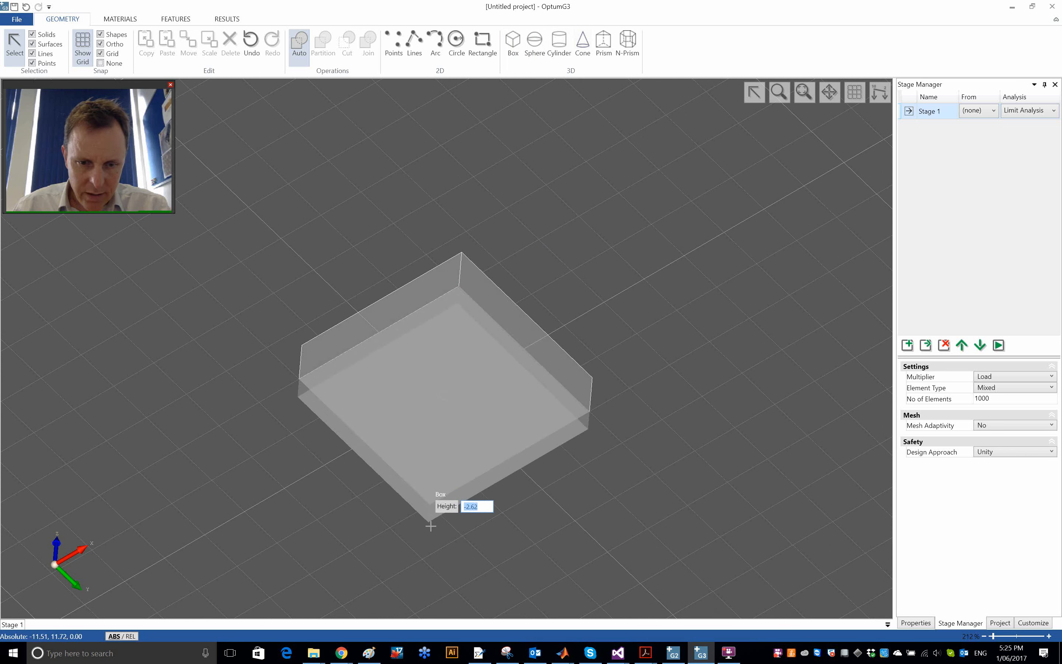
text(-5)
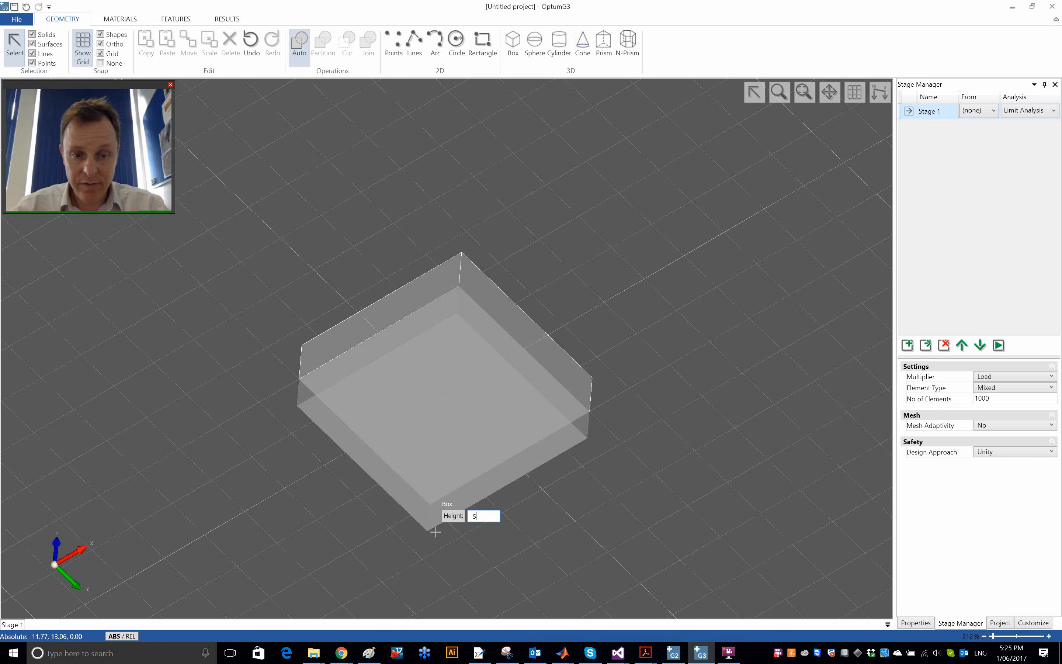
key(Return)
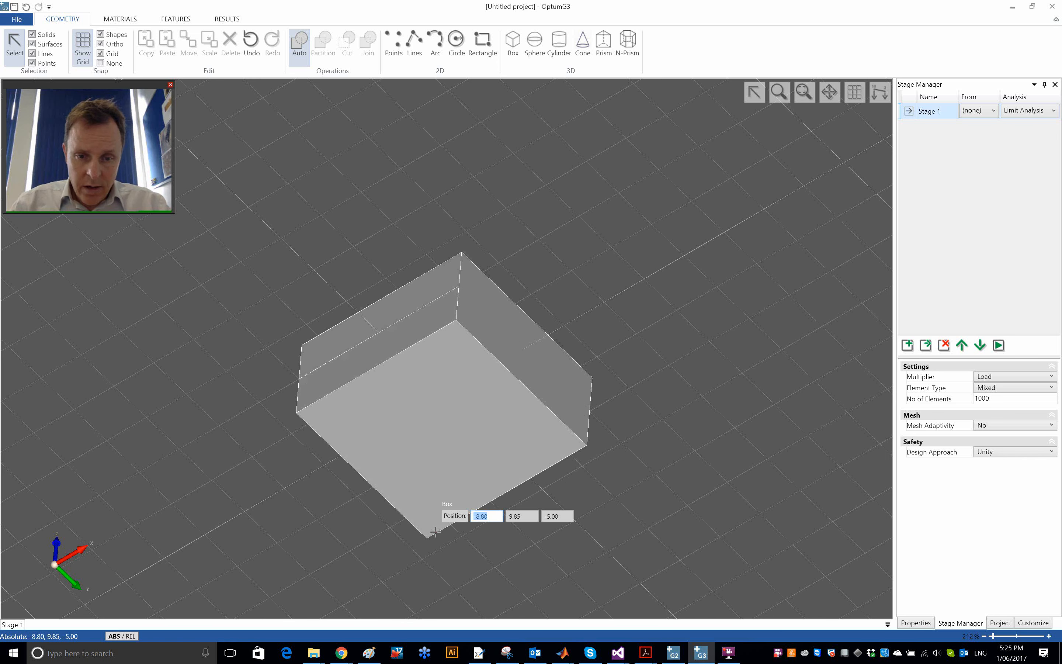
key(Escape)
- Assign the Tresca Basic material to both the upper and lower box solids
middle_drag(556, 244, 490, 367)
scroll(443, 387, up, 3)
scroll(500, 315, down, 3)
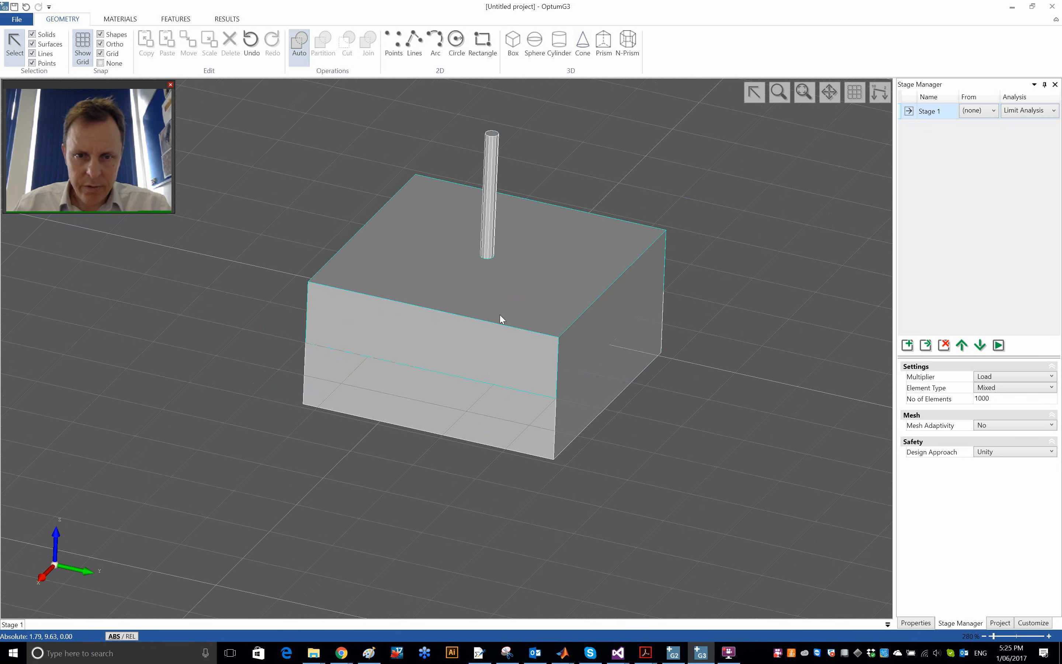
middle_drag(477, 342, 479, 338)
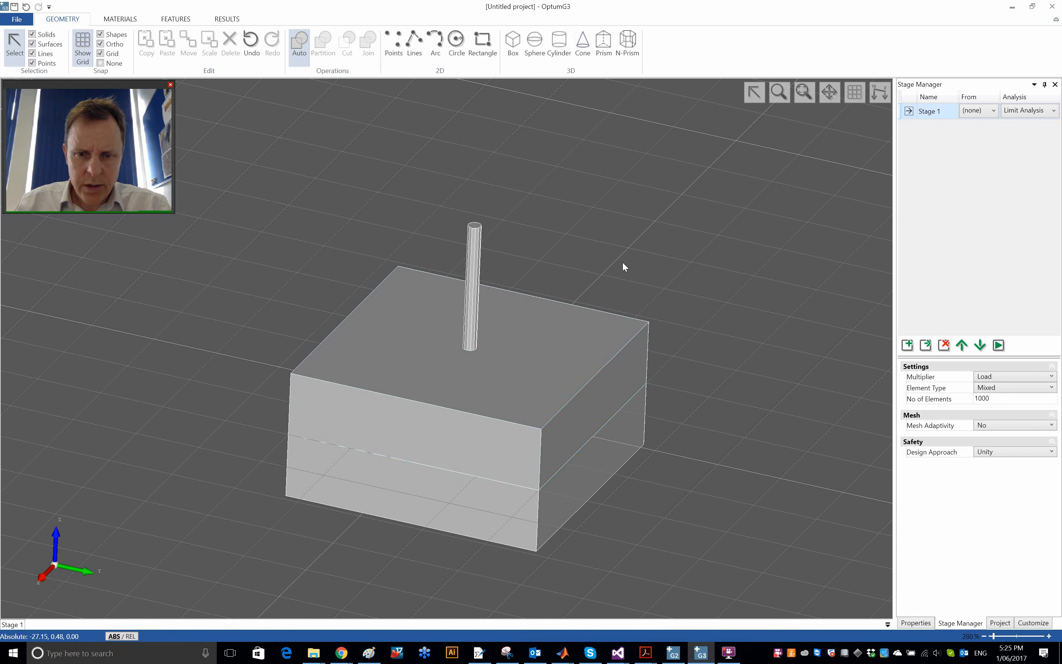
middle_drag(623, 263, 589, 274)
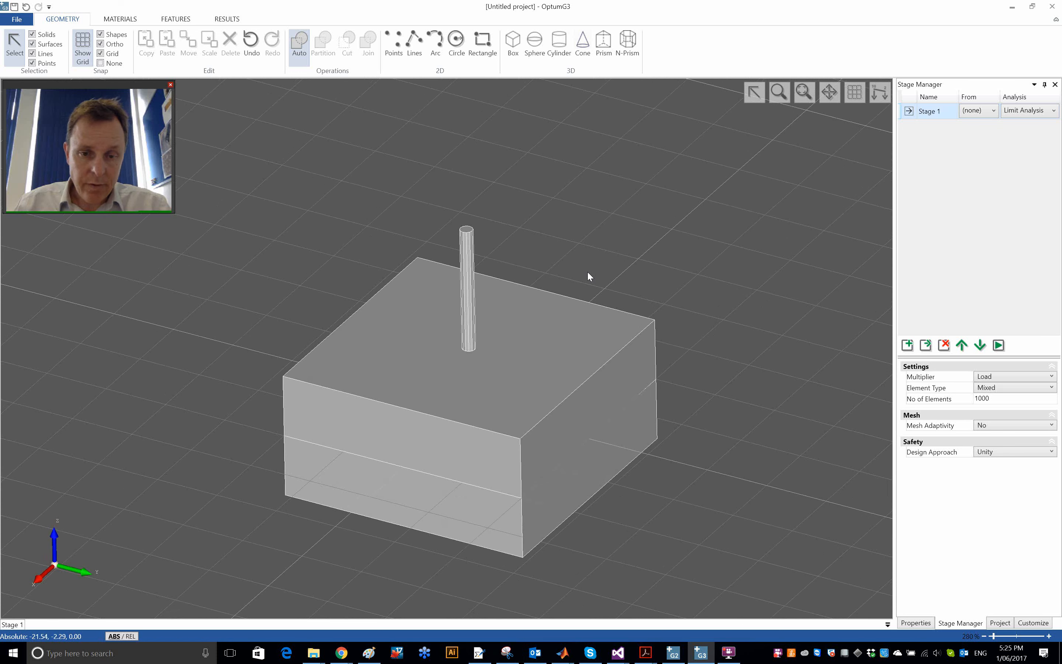
click(512, 378)
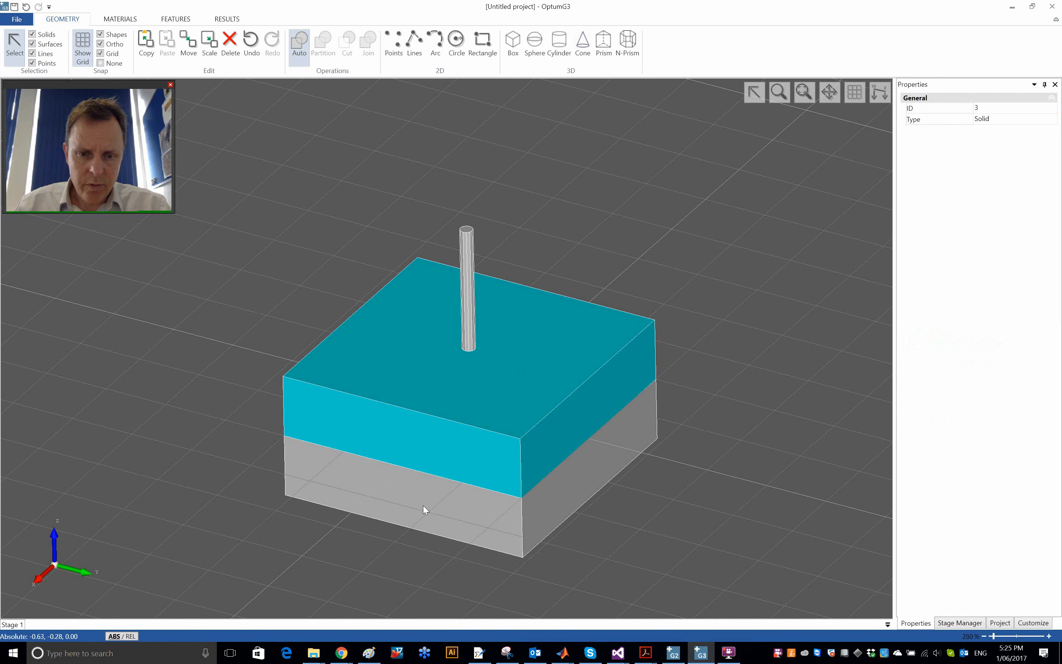
shift+click(436, 509)
click(120, 18)
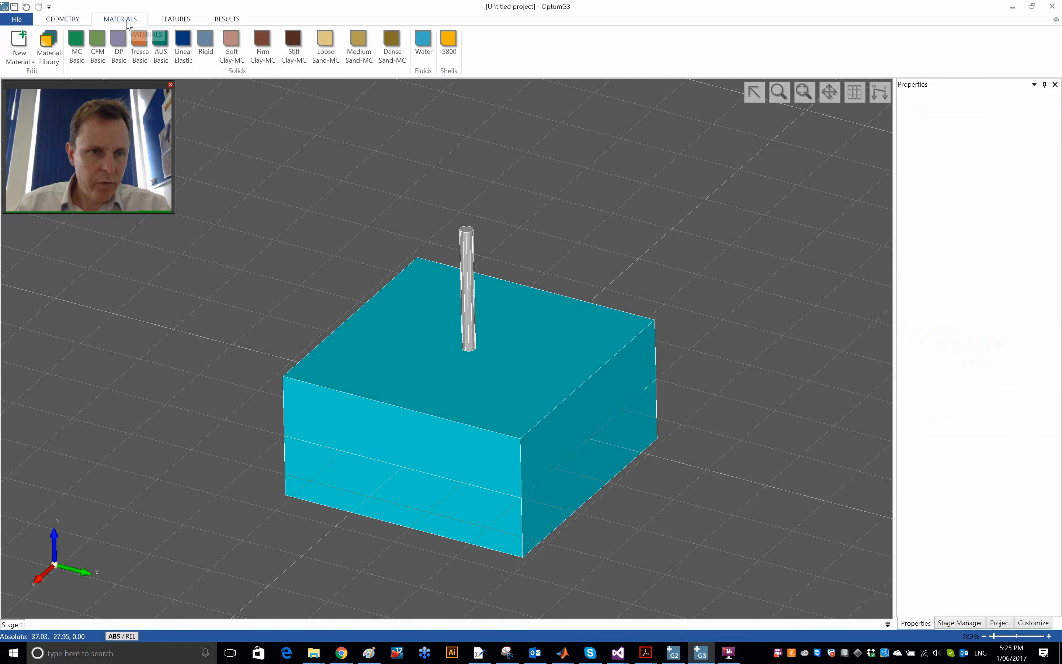
click(148, 53)
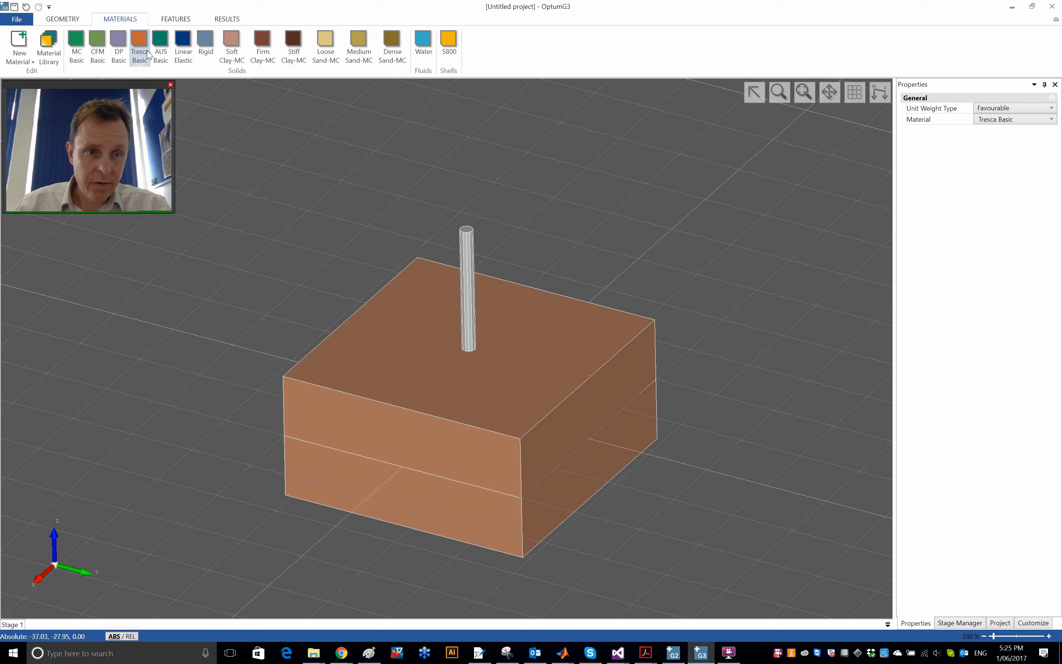
click(269, 132)
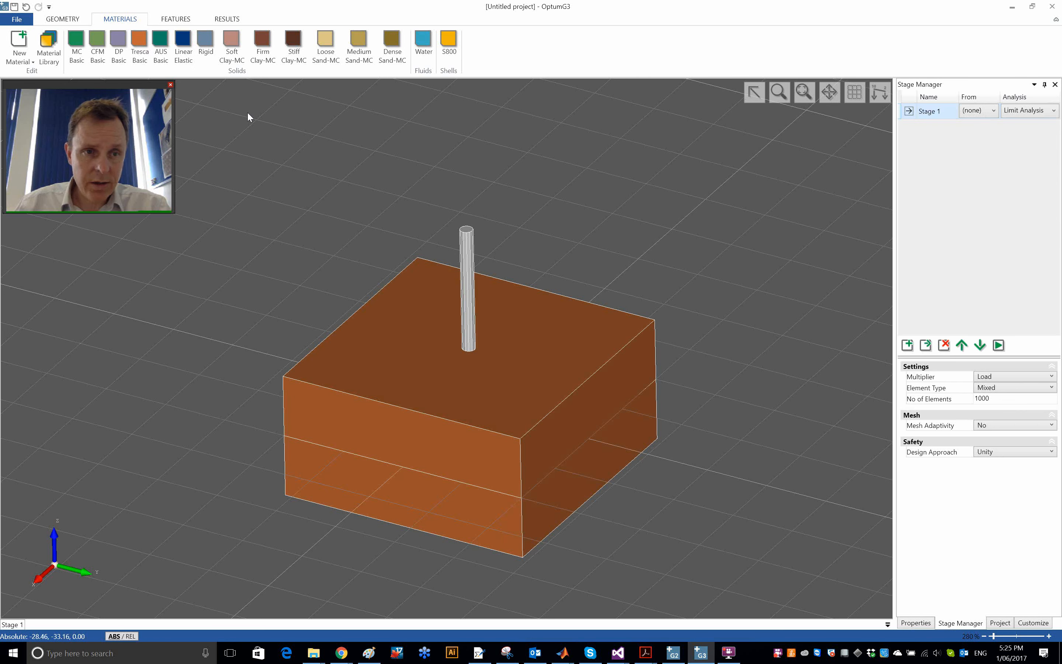
- Set the undrained shear strength su of the Tresca Basic material to 50 kPa
click(134, 37)
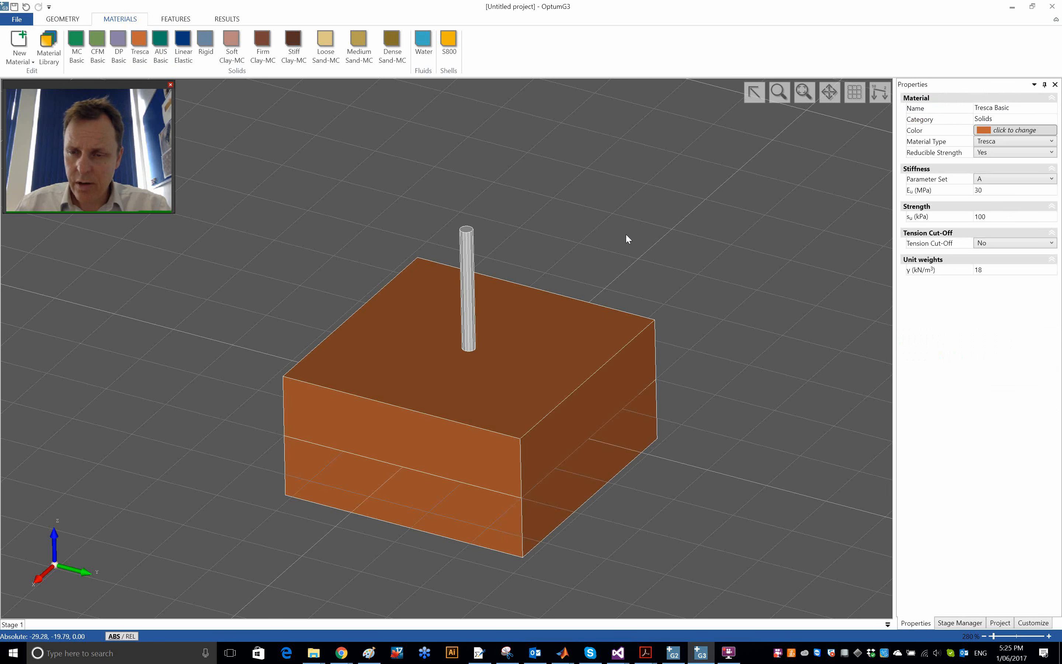
click(980, 216)
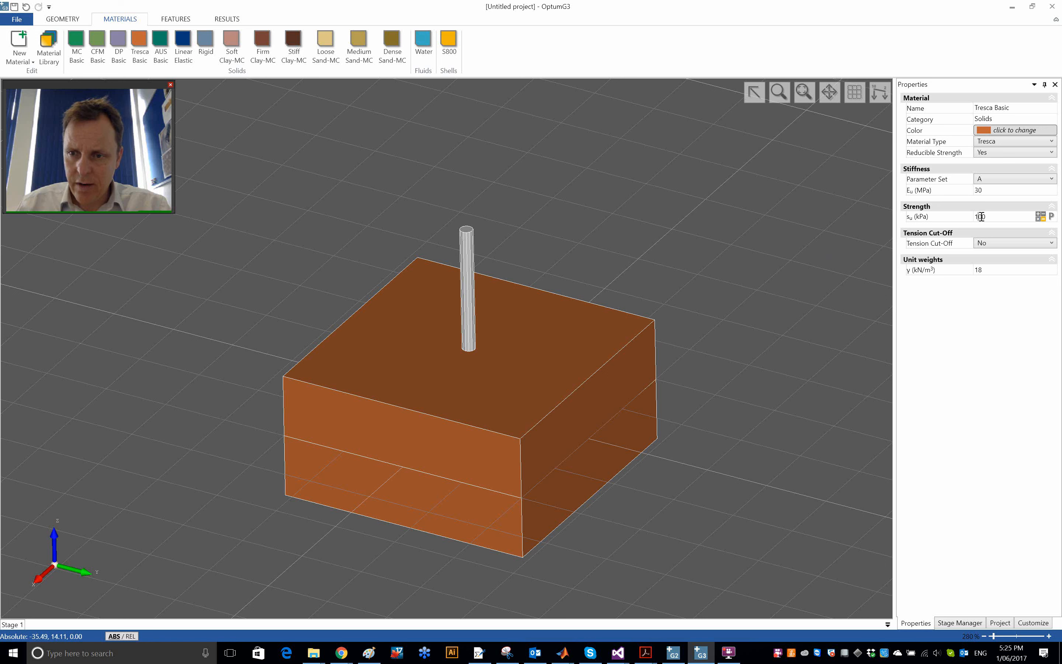
drag(982, 216, 961, 221)
text(50)
key(Tab)
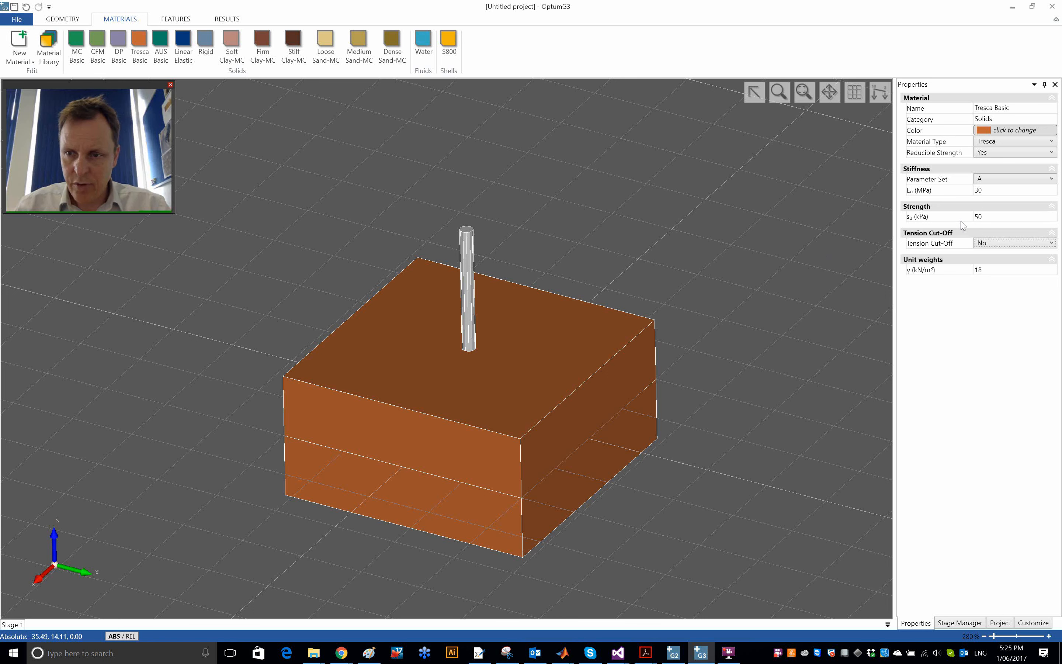
click(754, 215)
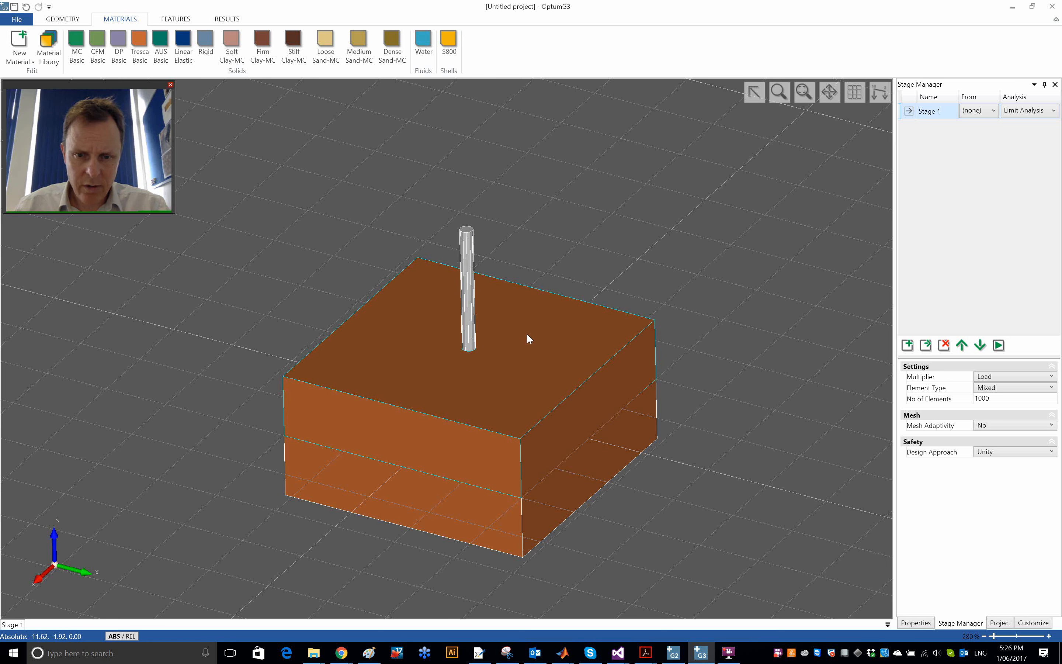
- Hide the upper soil box around the prism
click(529, 317)
right_click(528, 318)
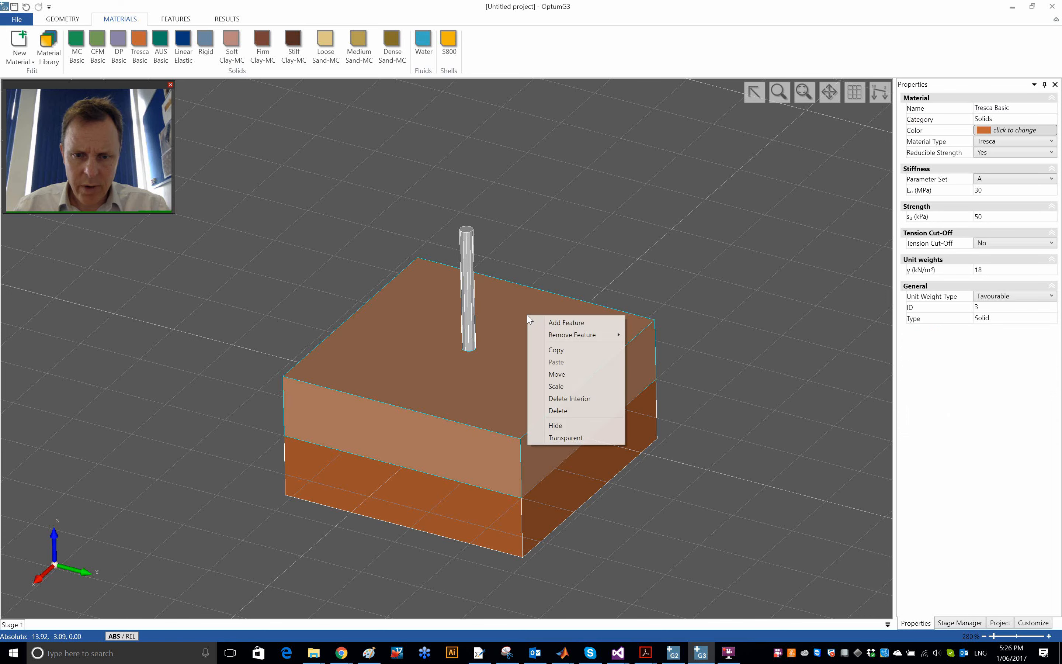
click(590, 424)
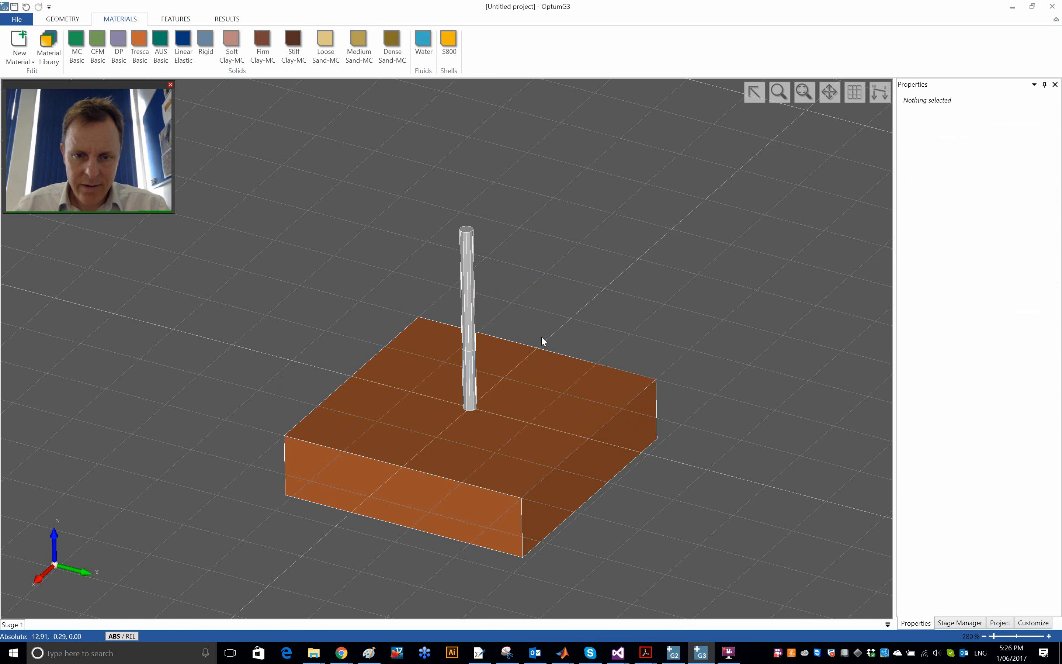
- Assign the Rigid material to both the embedded and the exposed parts of the prism
scroll(478, 396, up, 5)
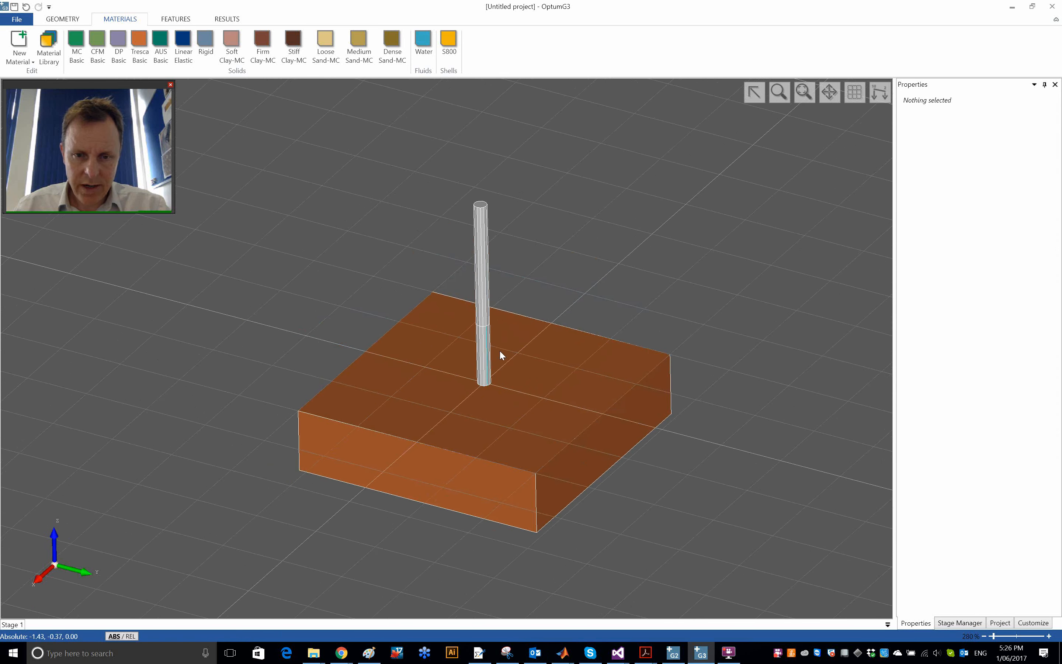
scroll(499, 348, up, 1)
middle_drag(581, 346, 540, 341)
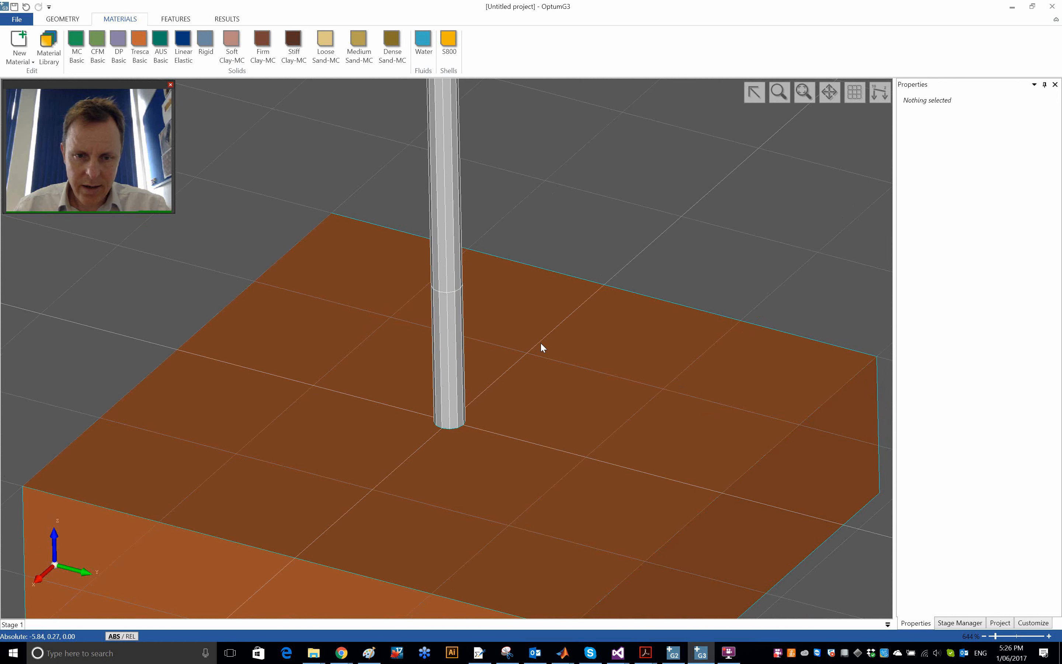
click(455, 340)
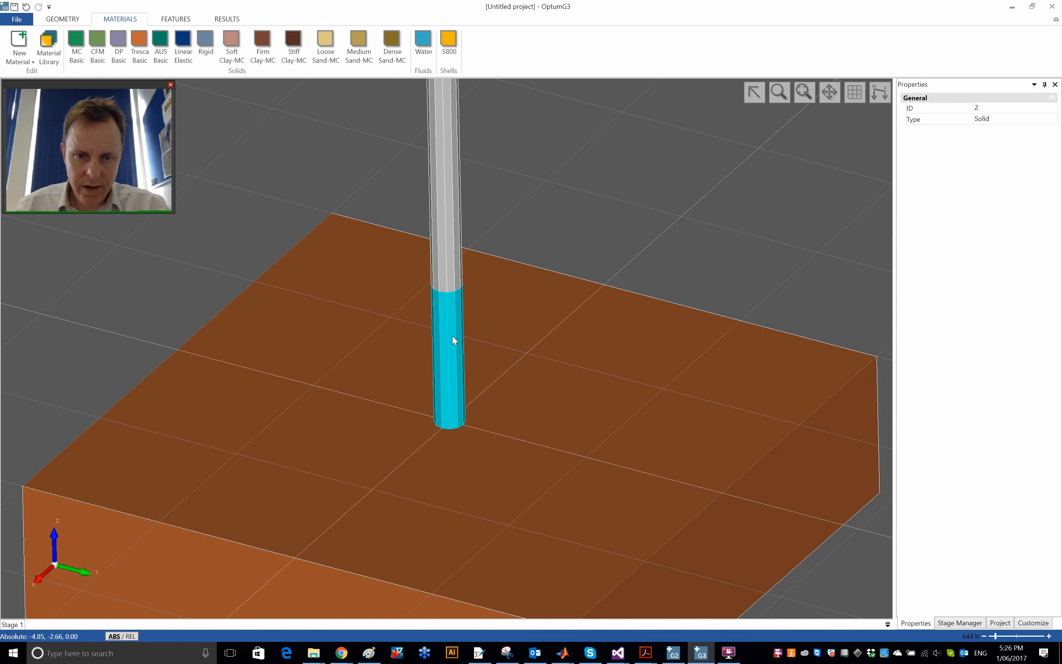
shift+click(452, 272)
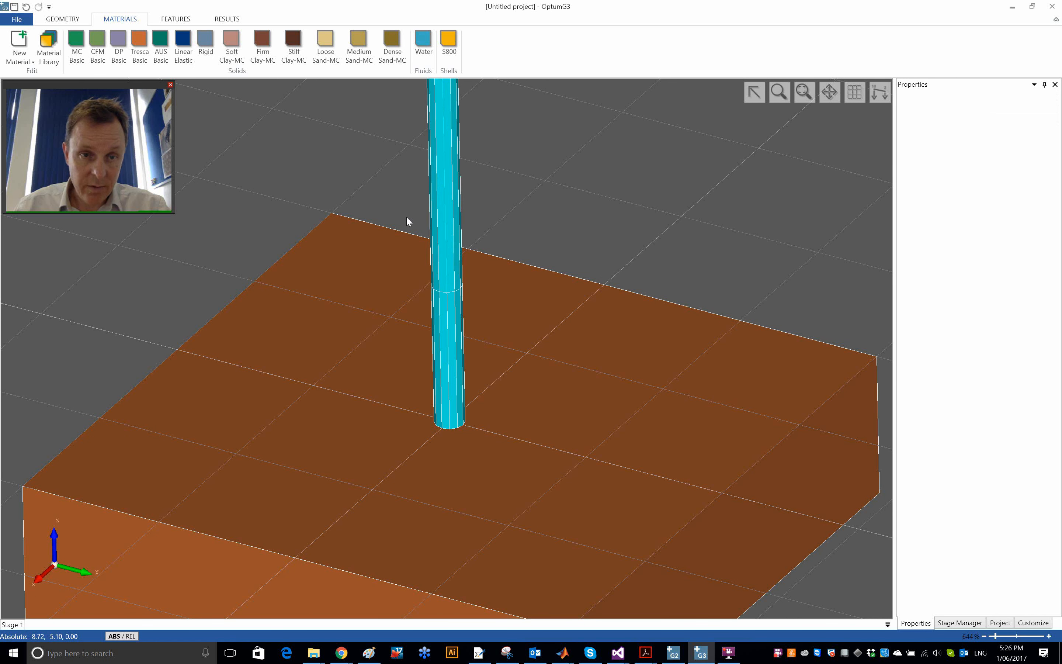
click(203, 46)
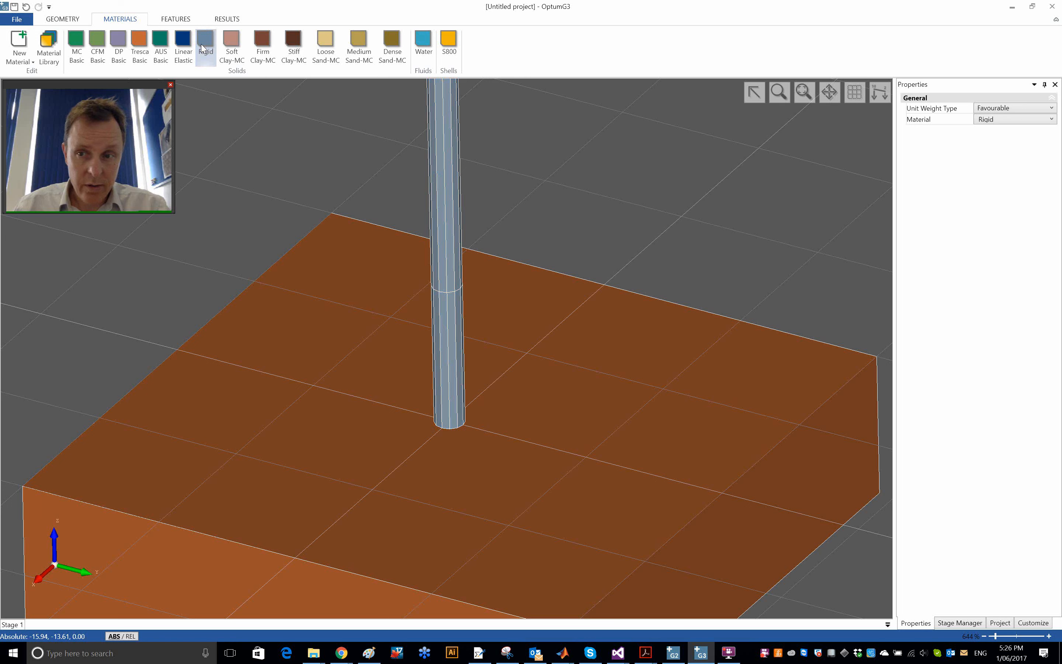
- Set the unit weight of the Rigid material to 23 kN/m³
click(206, 46)
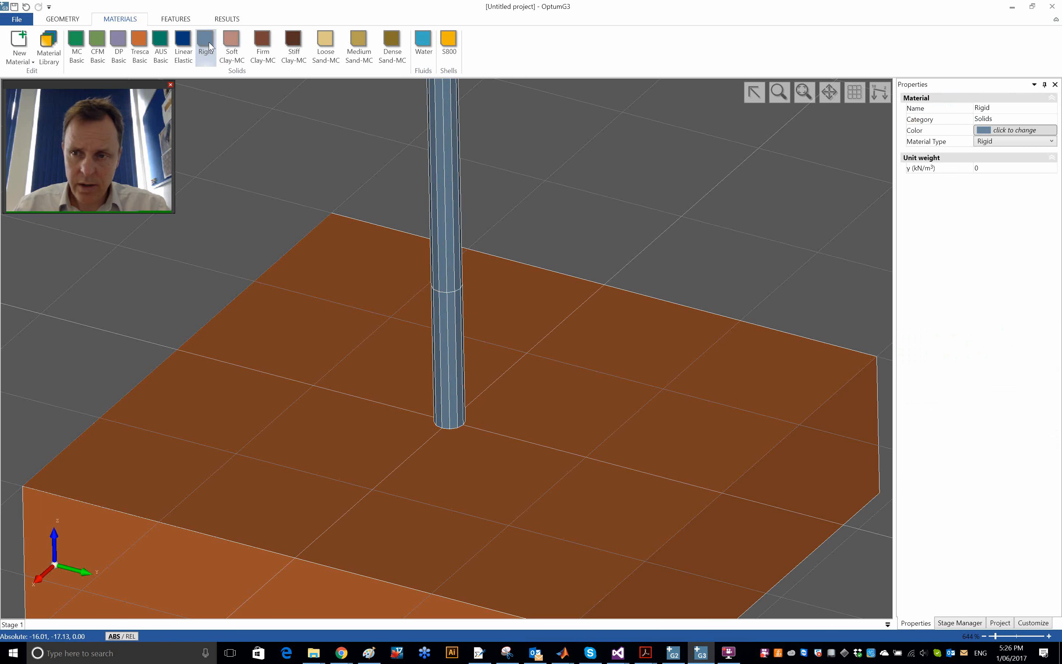
click(1005, 169)
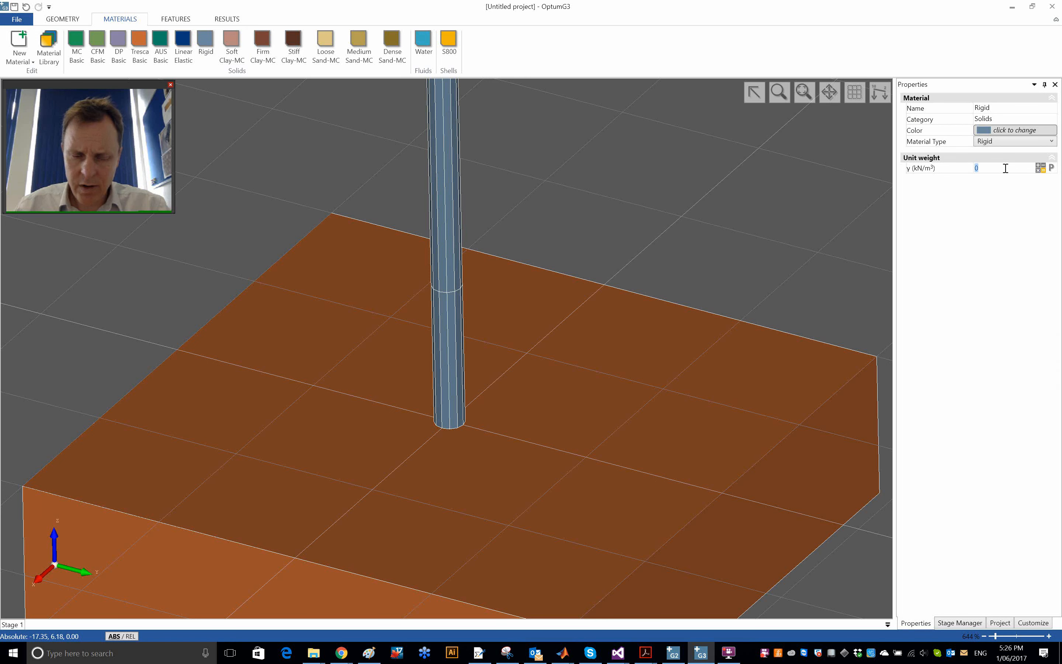
text(23)
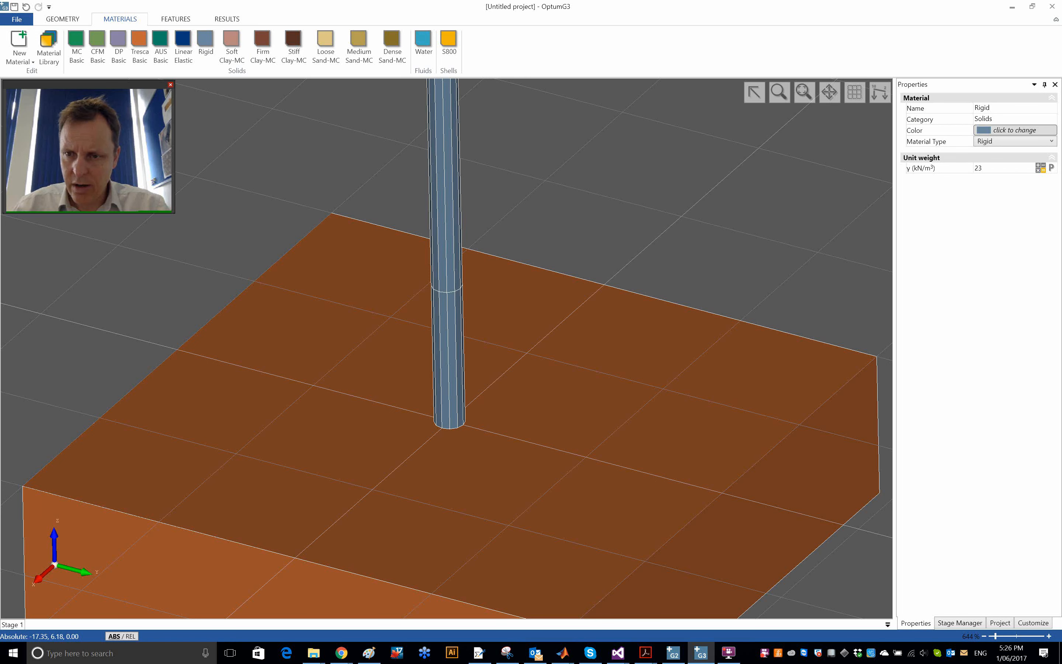
key(Return)
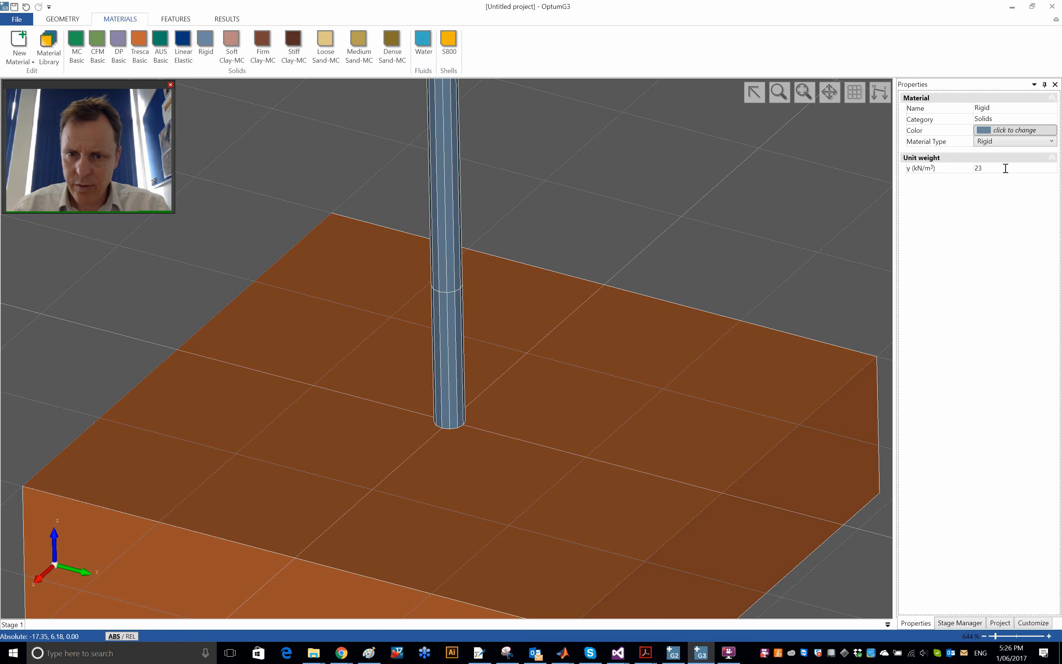
click(669, 208)
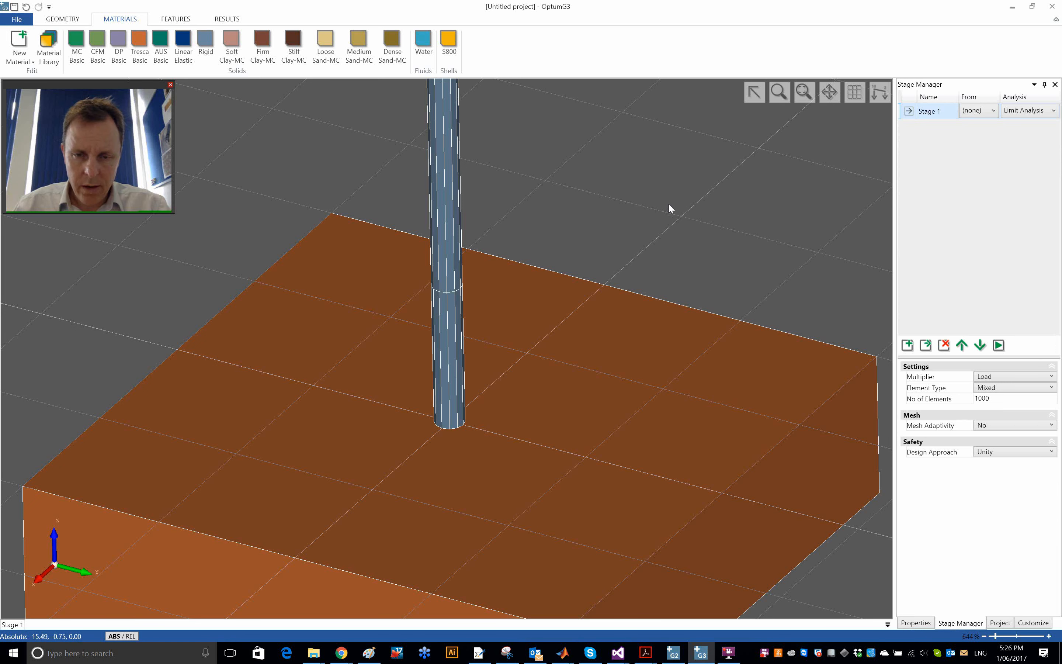
- Unhide the upper soil box and fit the whole model in the view
right_click(645, 185)
click(679, 312)
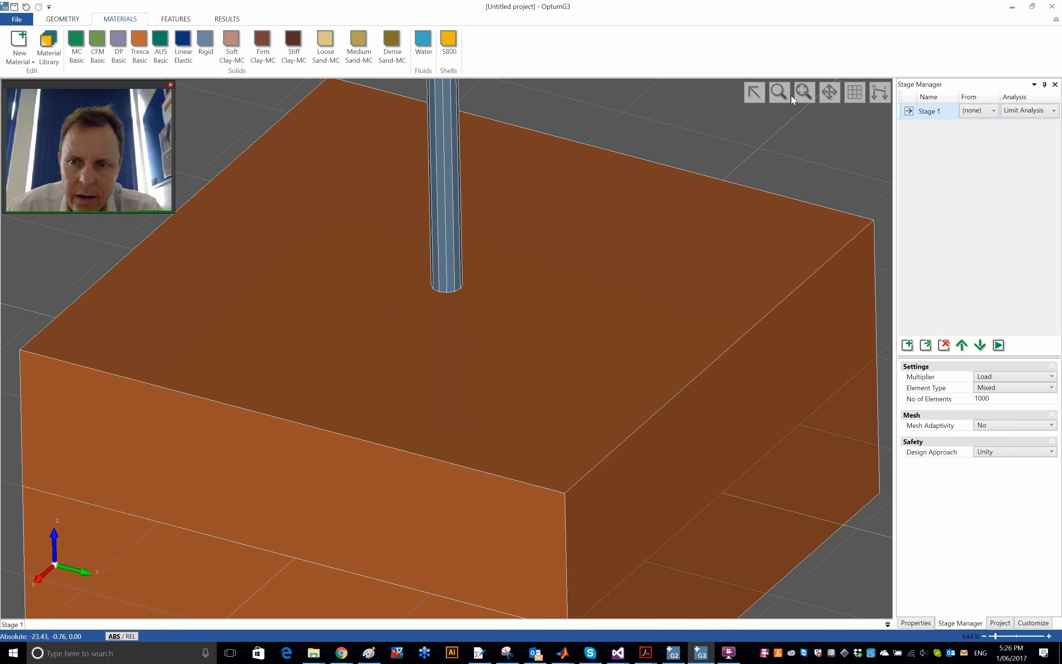
click(801, 91)
- Make the upper soil box transparent and turn its transparency off again
click(524, 328)
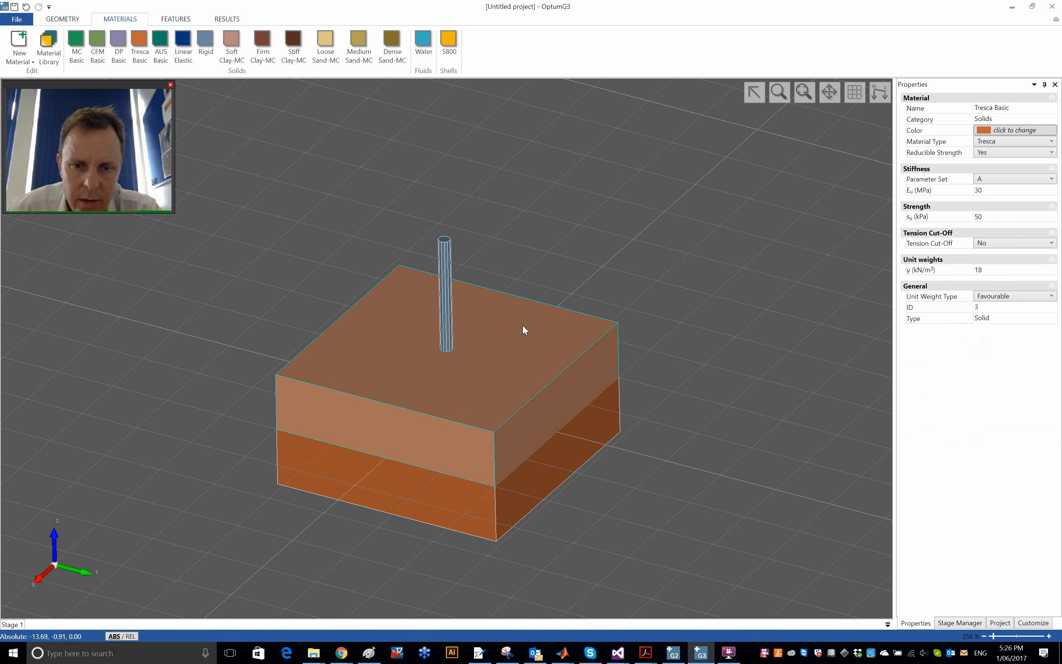
right_click(523, 325)
click(595, 449)
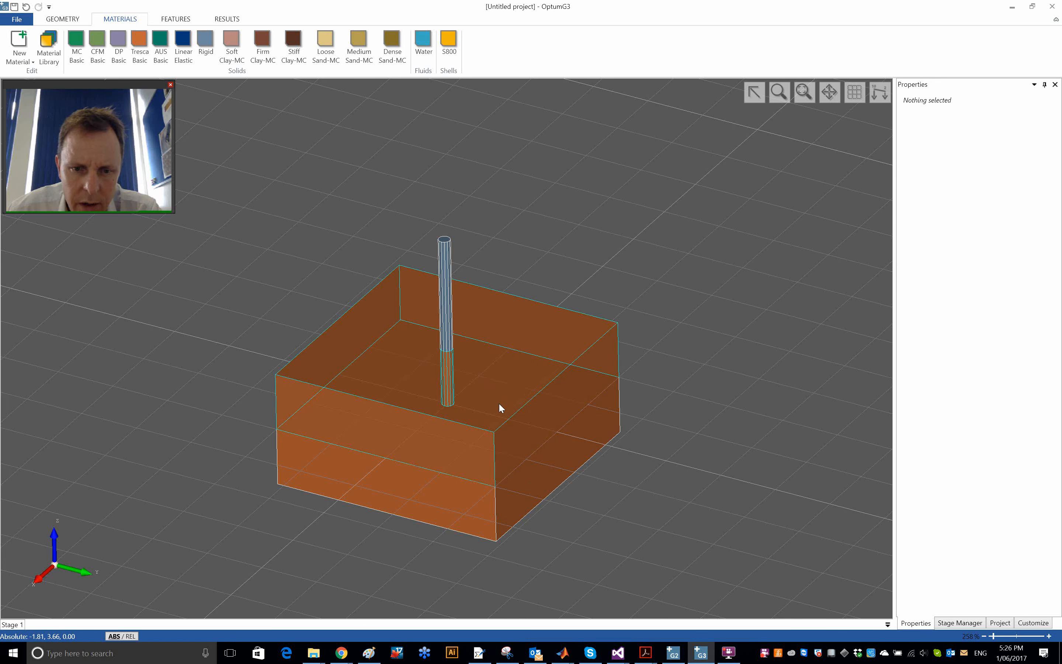
click(404, 496)
click(455, 444)
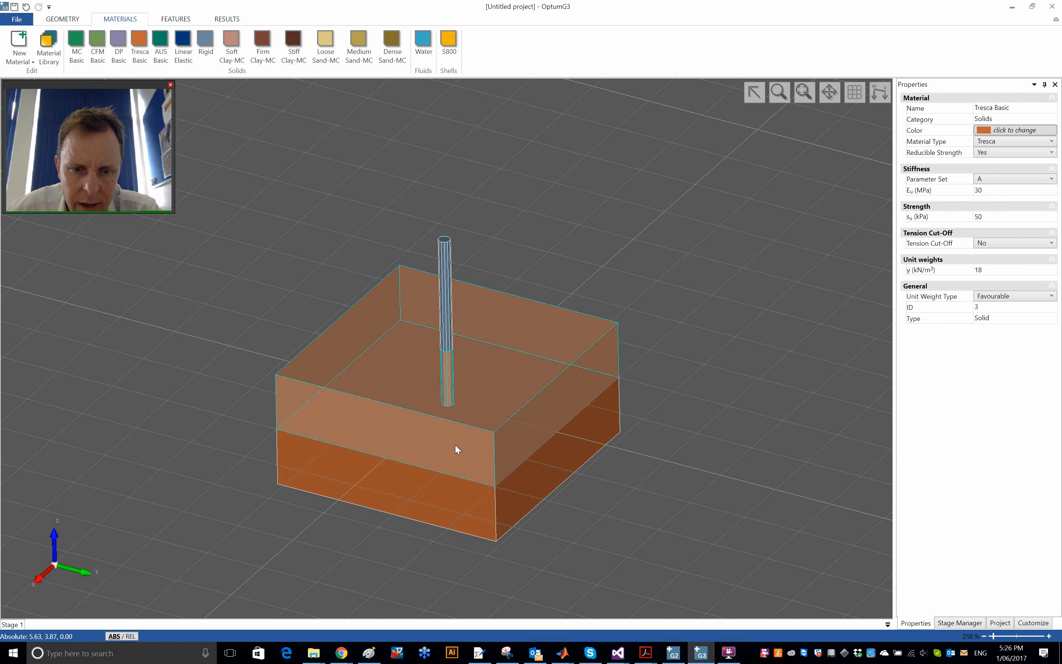
right_click(460, 439)
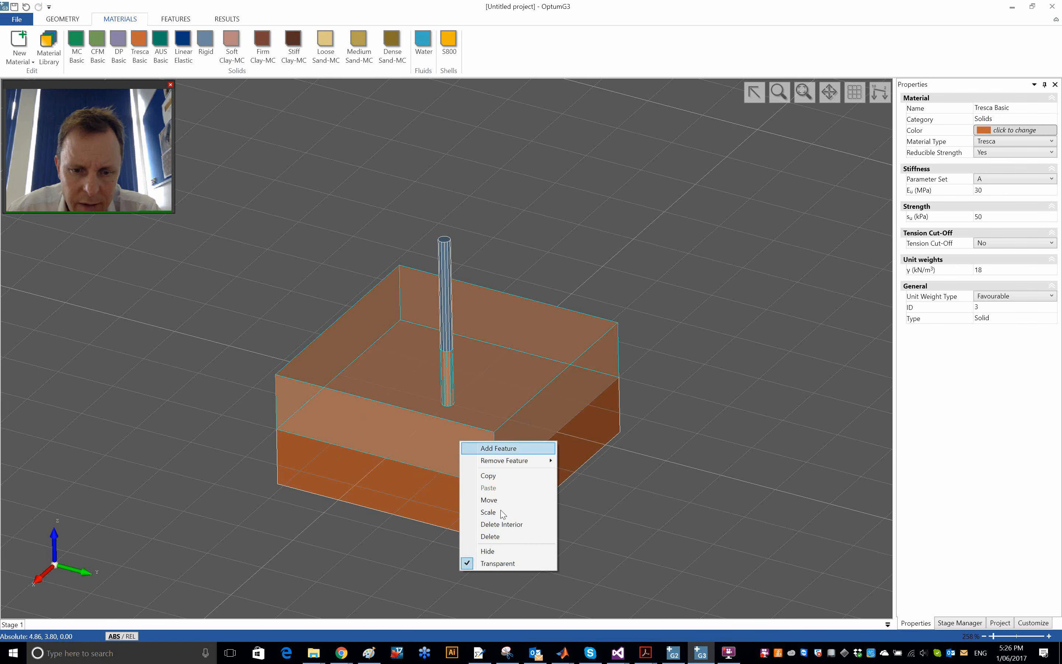
click(520, 564)
- Hide the upper soil box to expose the embedded part of the prism, and show it again
click(522, 353)
right_click(522, 353)
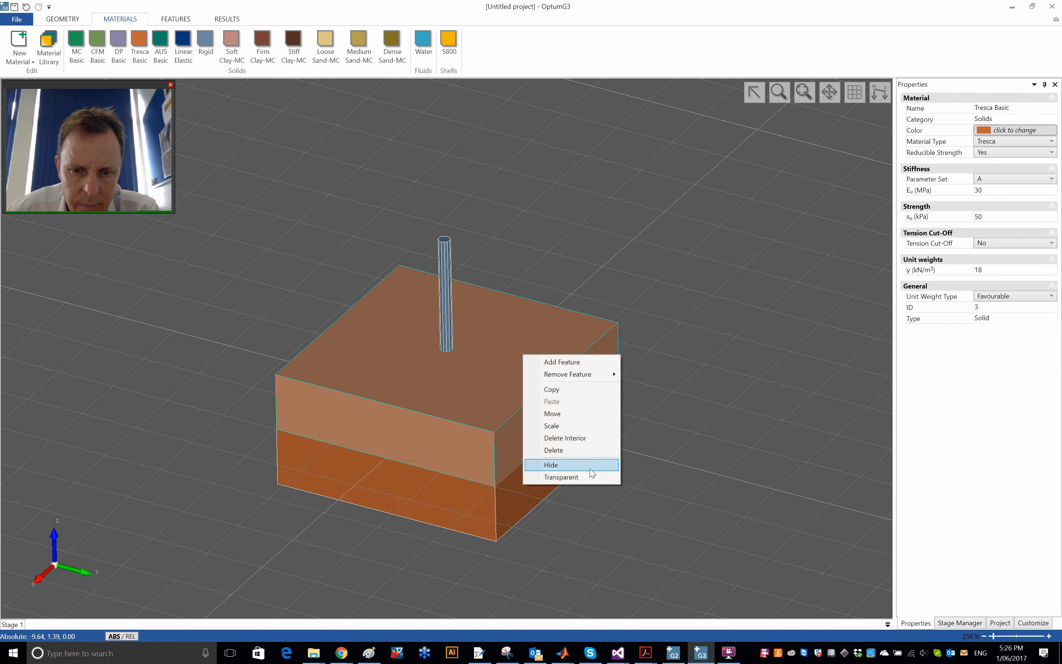
click(551, 465)
scroll(452, 373, up, 3)
scroll(455, 378, up, 3)
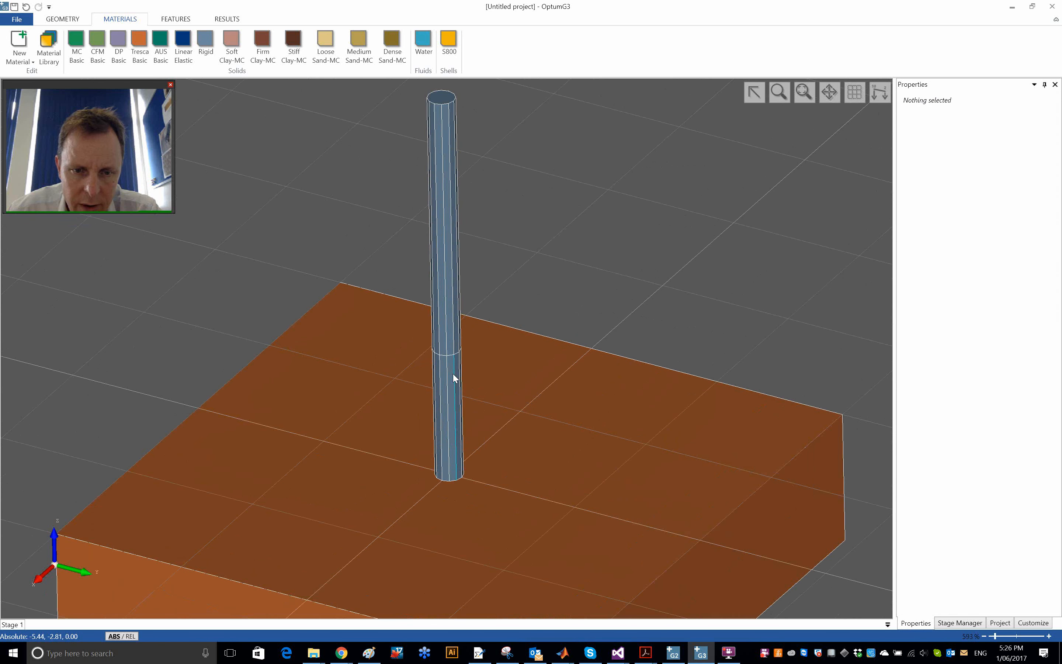
right_click(605, 255)
click(651, 380)
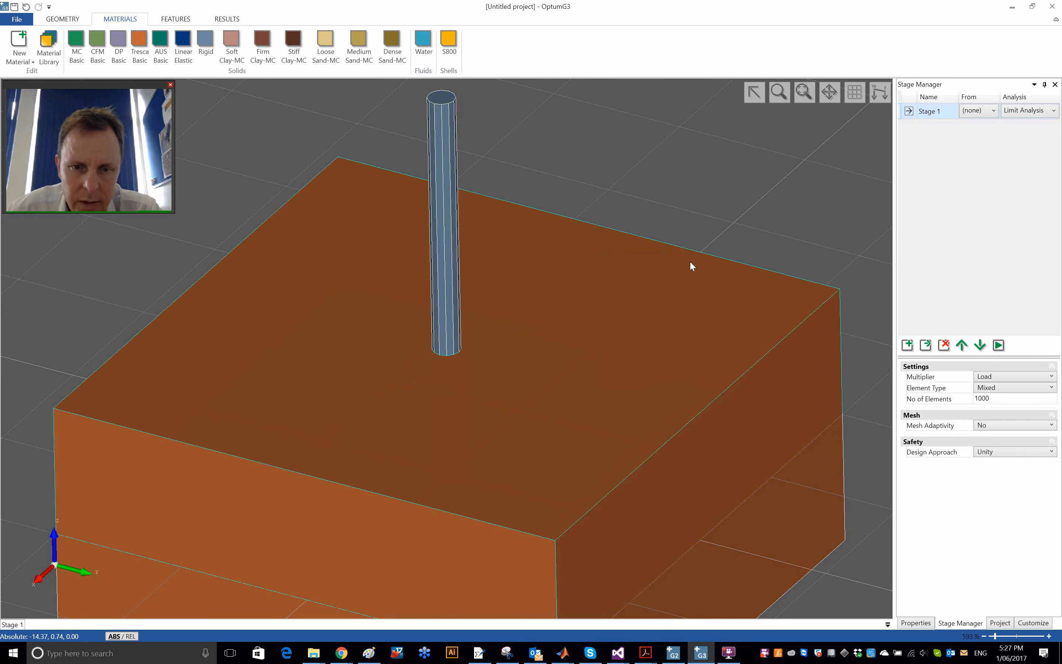
- Apply standard fixities to the outer boundaries of the soil model
click(797, 97)
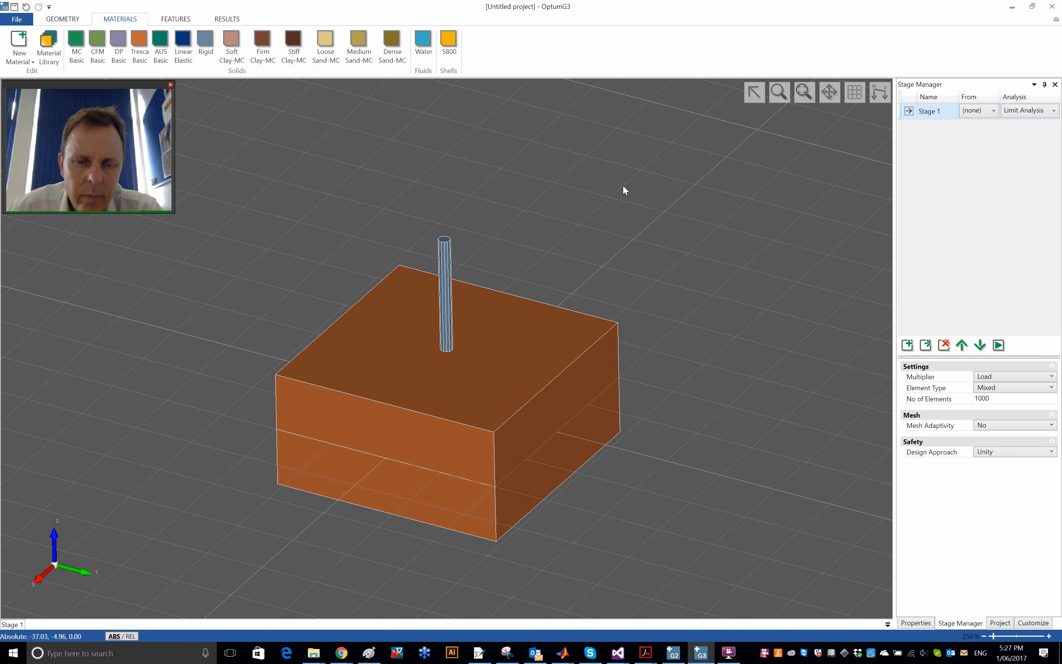
click(177, 20)
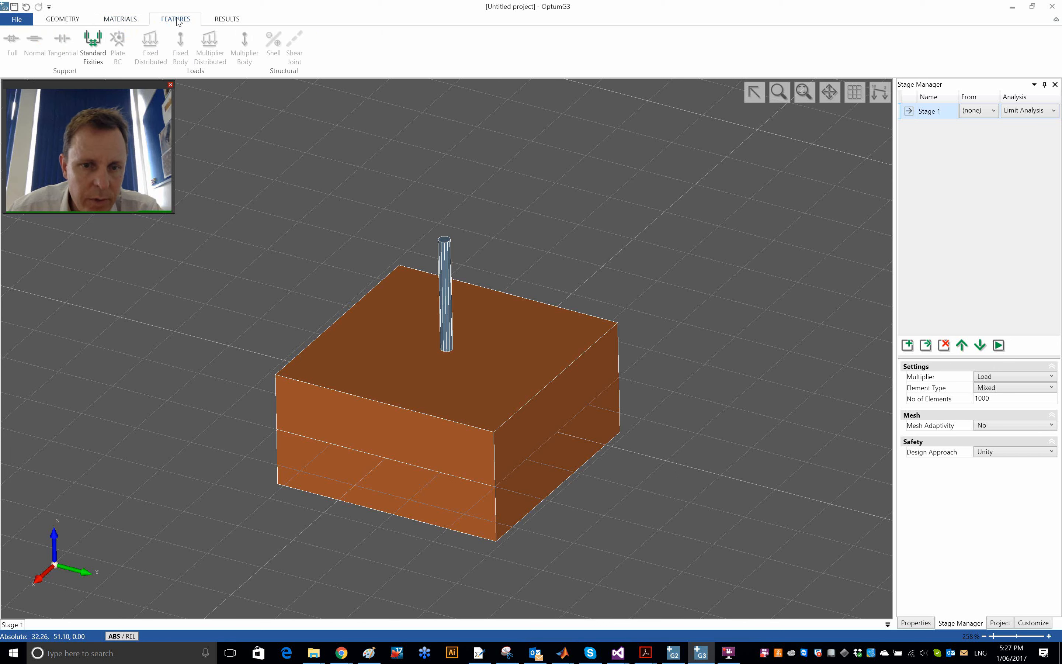
click(93, 48)
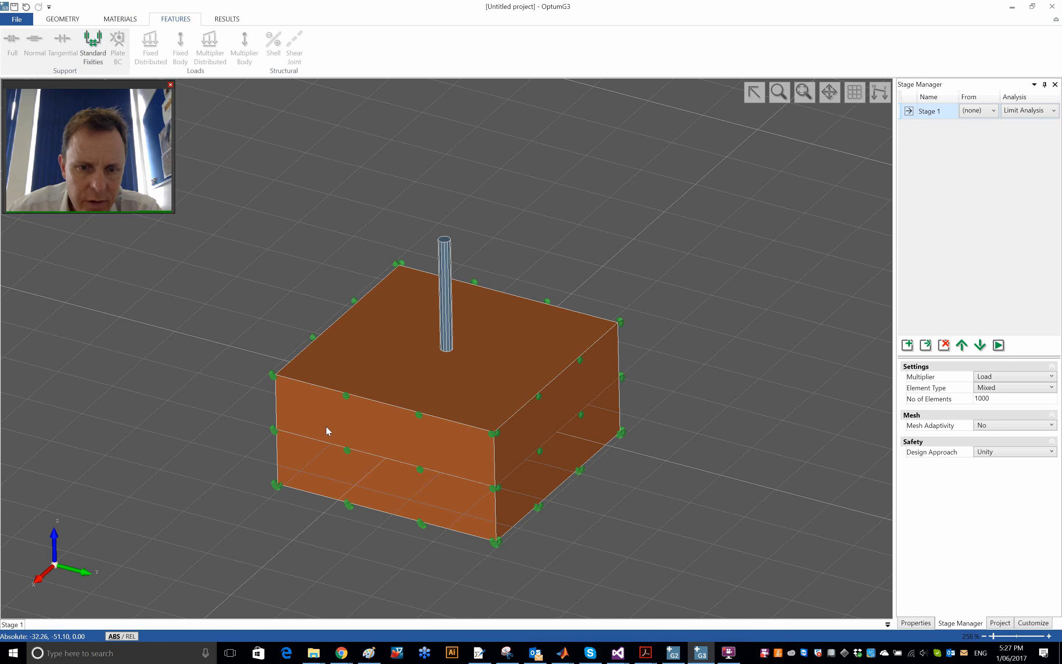
- Apply a multiplier distributed load to the top face of the prism
click(63, 19)
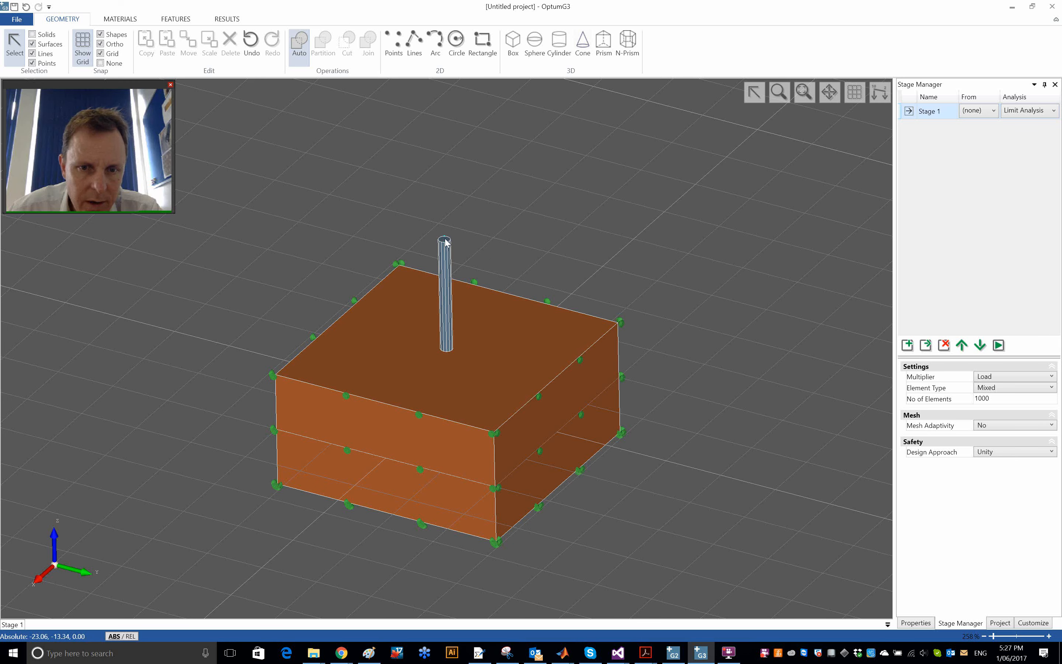
scroll(445, 242, up, 5)
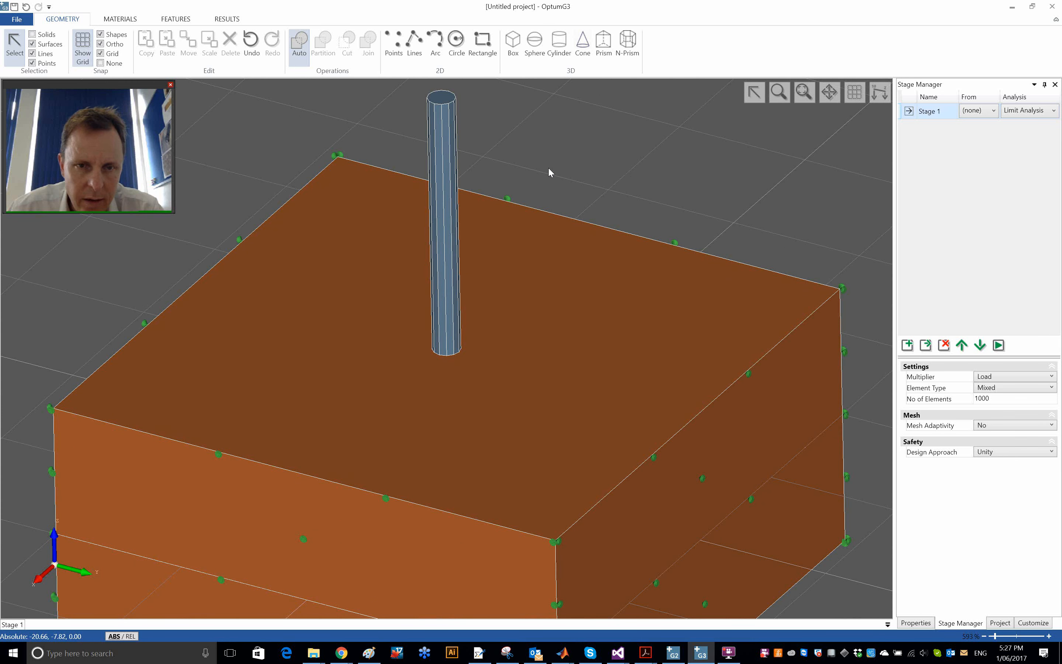
mouse_move(549, 168)
middle_down()
mouse_move(556, 190)
mouse_move(563, 170)
middle_up()
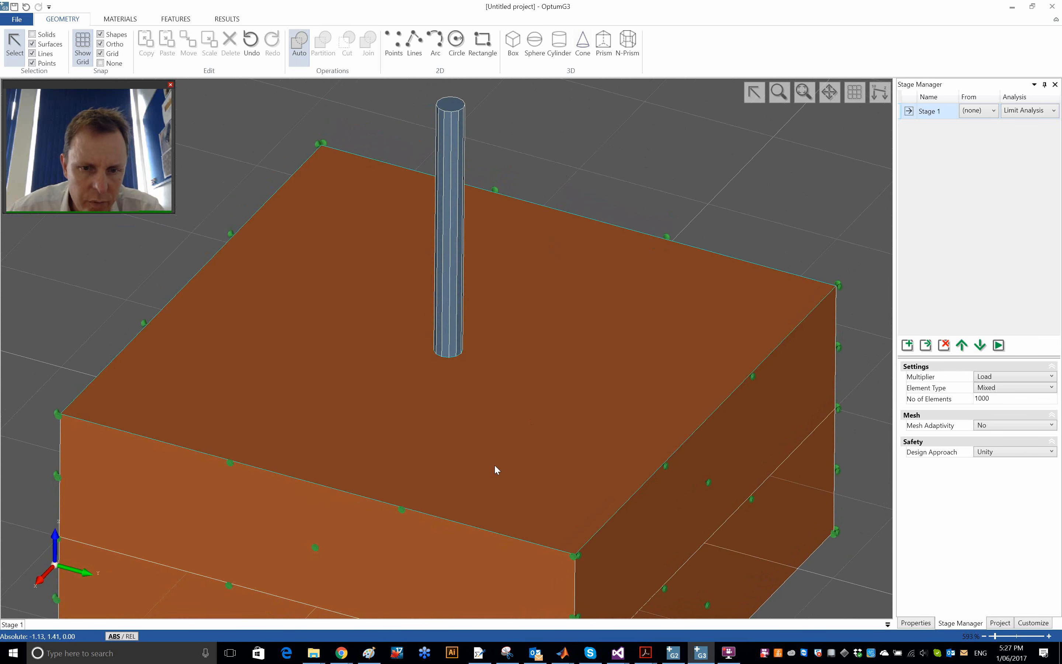
middle_drag(730, 420, 178, 442)
scroll(357, 428, down, 3)
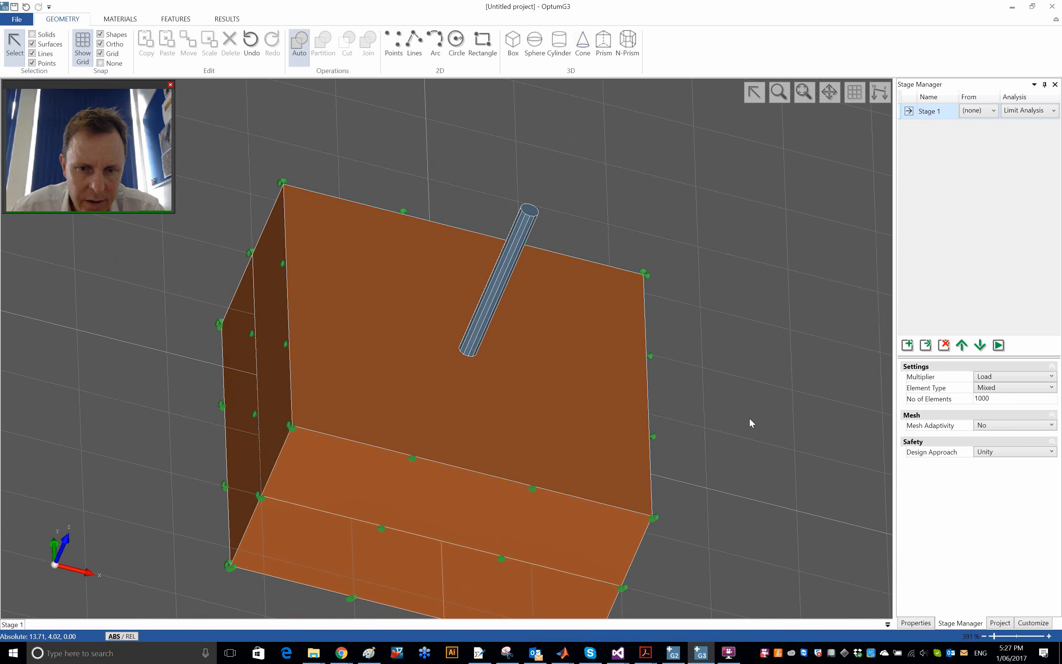
mouse_move(749, 417)
middle_down()
mouse_move(721, 372)
mouse_move(699, 378)
mouse_move(749, 404)
middle_up()
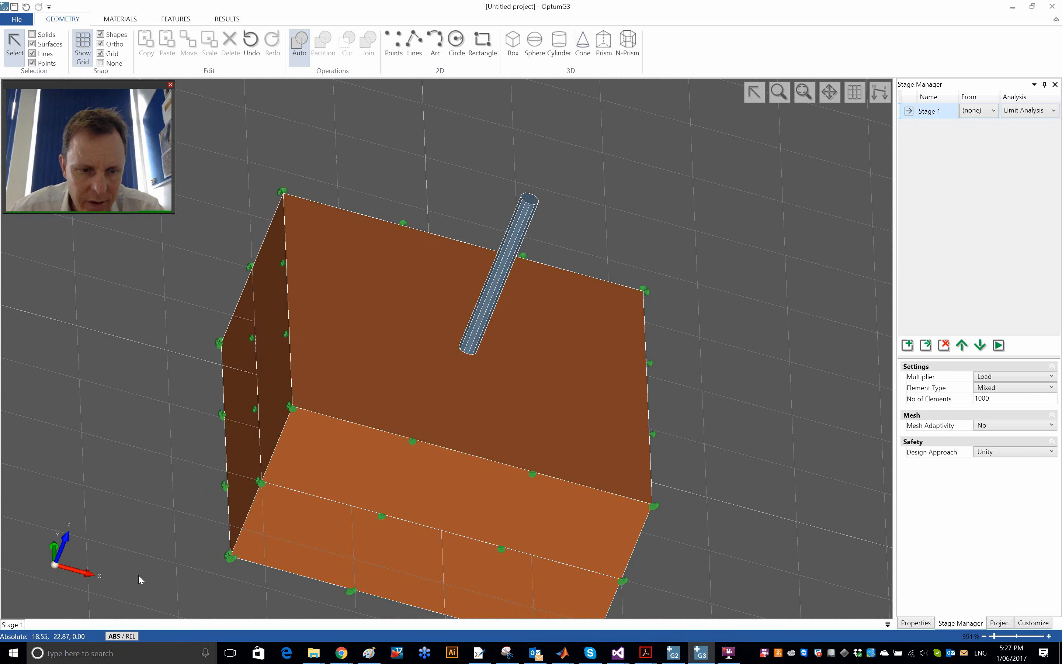
click(530, 201)
click(184, 19)
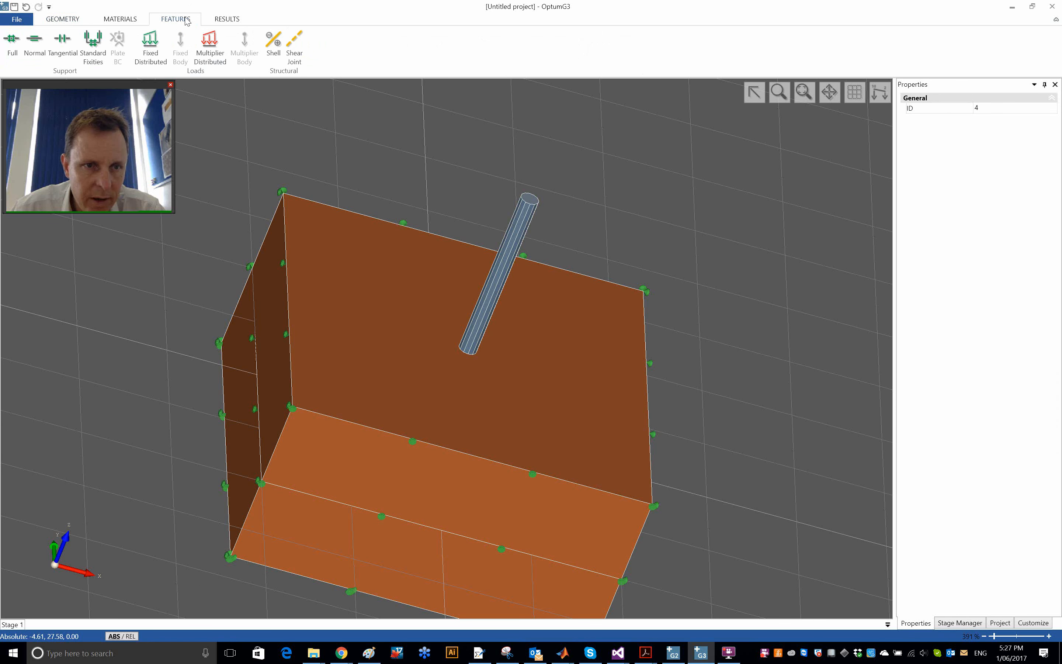
click(70, 19)
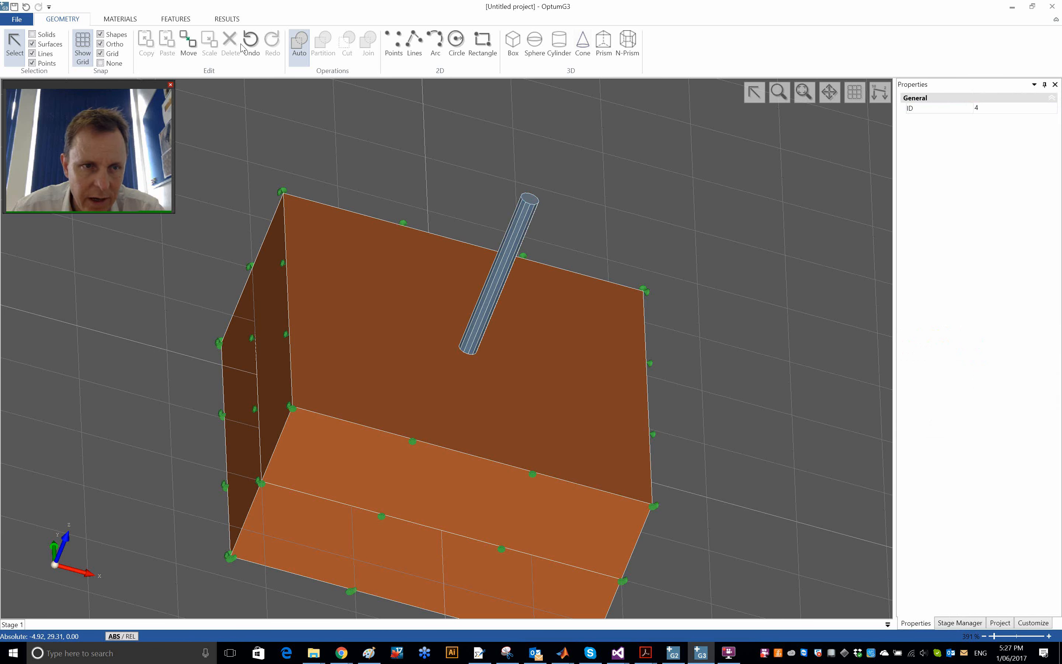
click(176, 19)
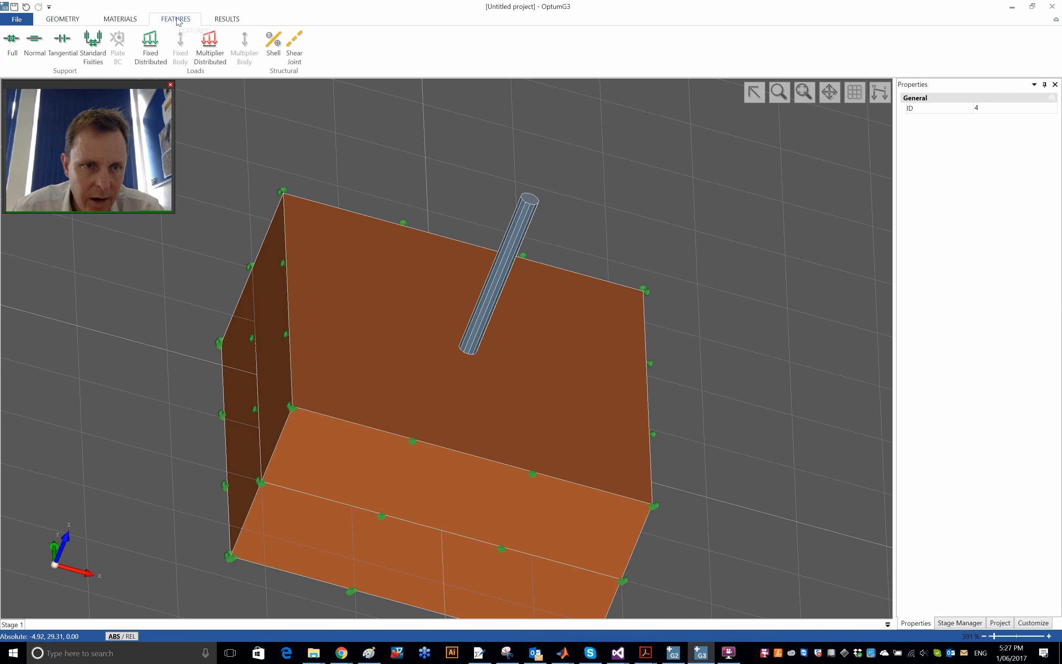
click(210, 46)
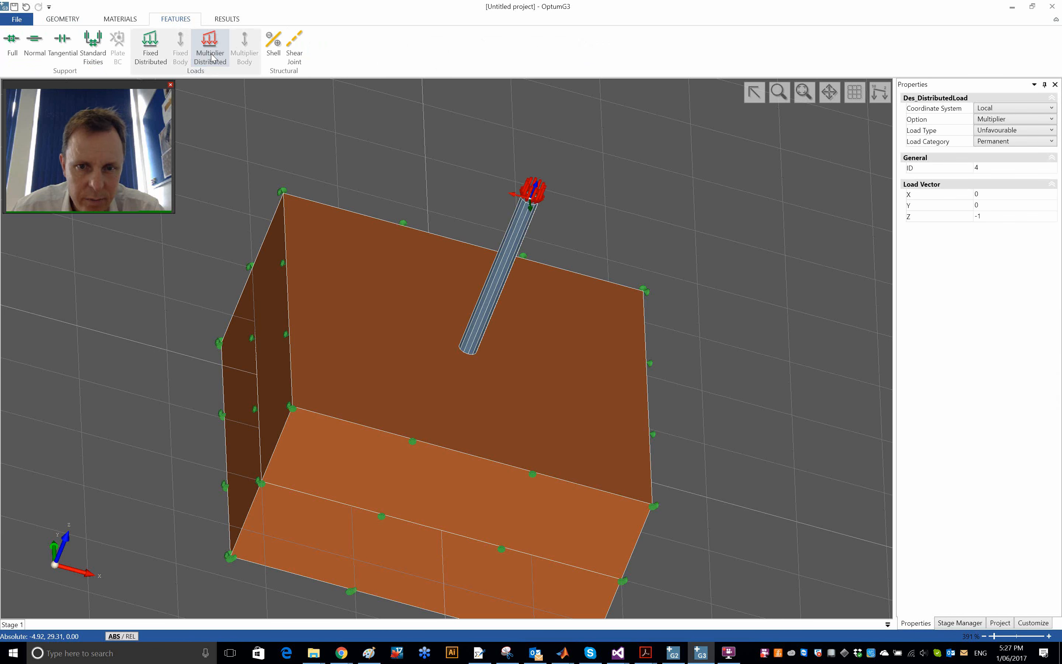
- Make the load on the prism's top face horizontal by setting its load vector to X 1 and Z 0
click(991, 198)
click(993, 216)
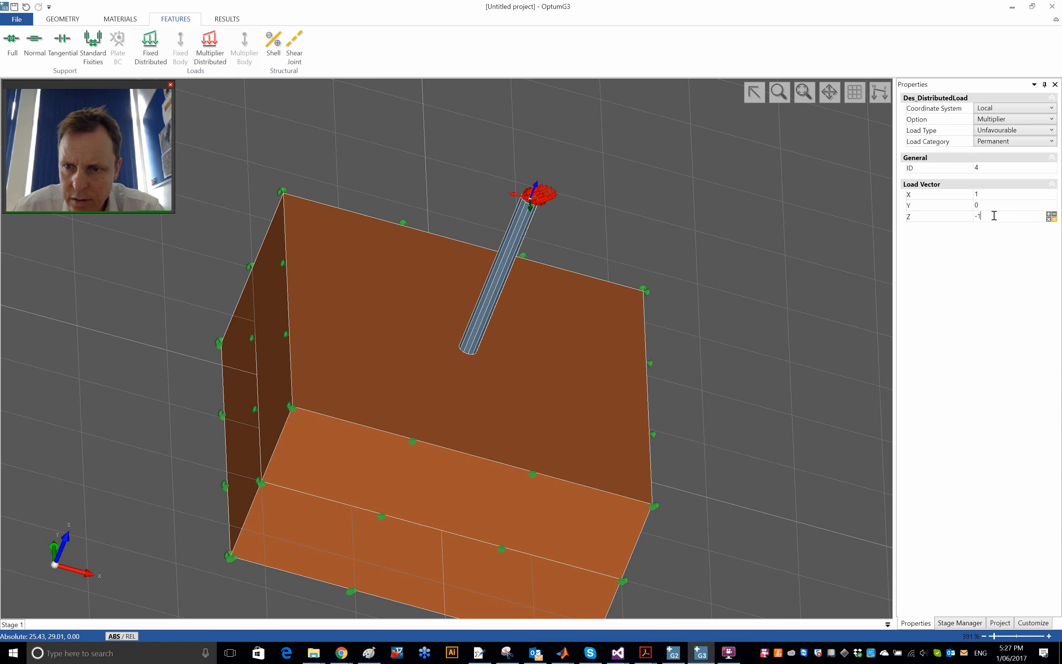
text(0)
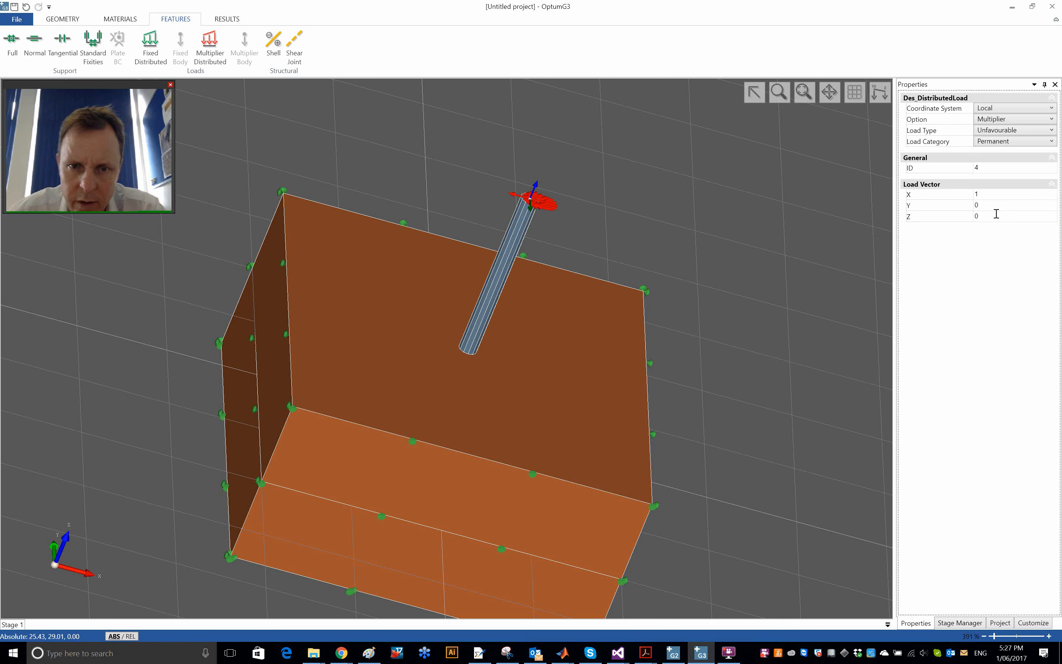
click(618, 203)
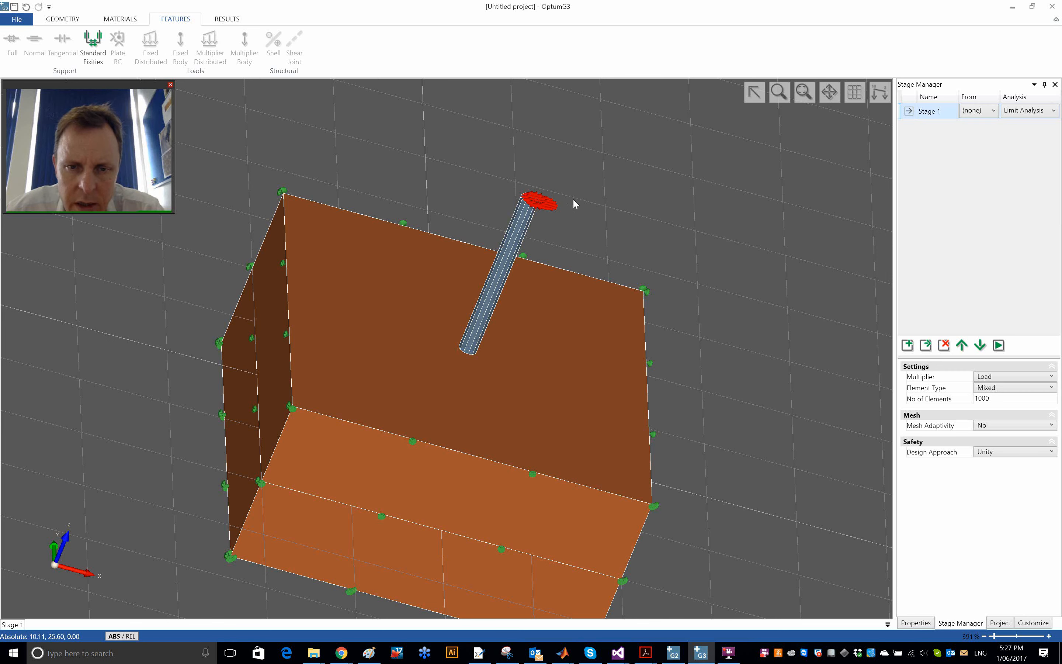
- Select the prism's loaded top face and check the load direction against its local axes
click(532, 200)
scroll(531, 200, down, 1)
scroll(528, 219, up, 3)
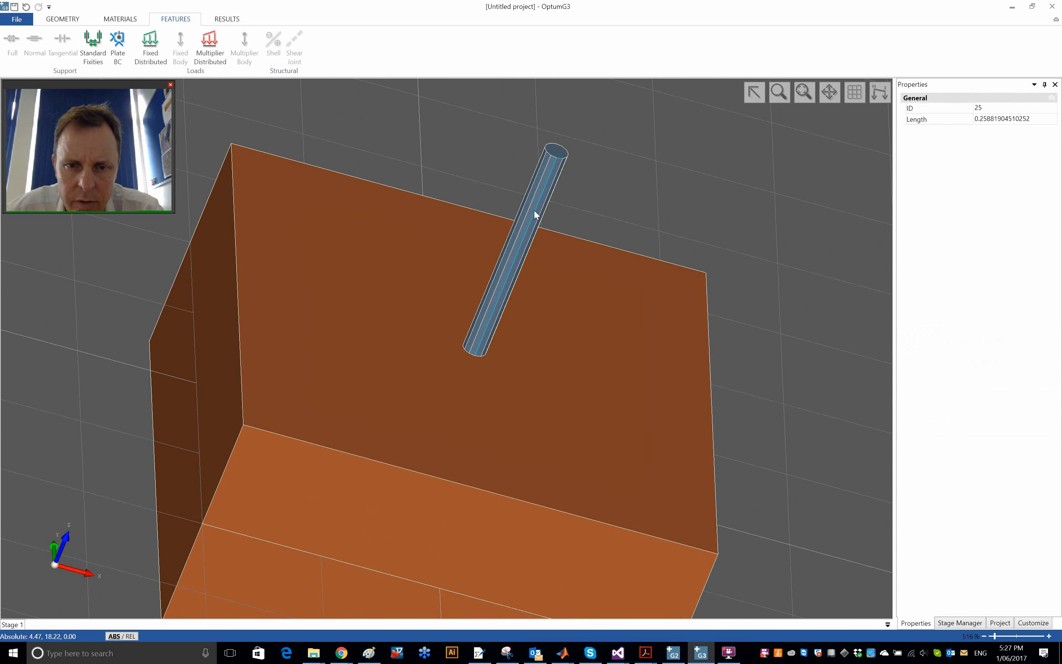
click(559, 155)
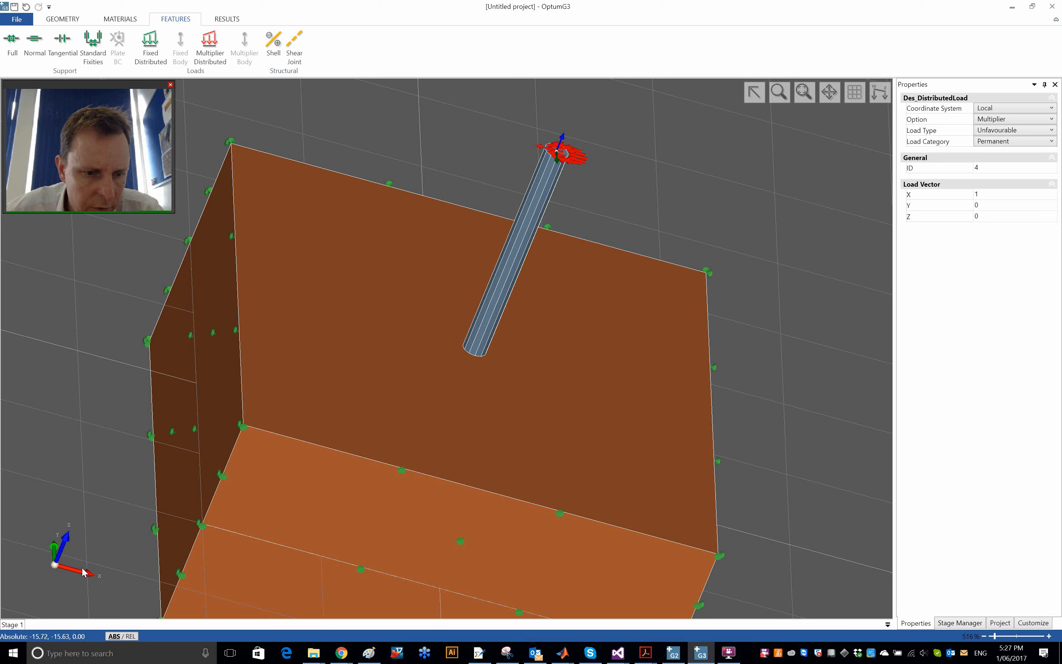
- Switch the coordinate system of the distributed load on the pile's top face to Global
middle_drag(666, 176, 599, 212)
scroll(588, 160, up, 3)
middle_drag(588, 161, 624, 210)
scroll(663, 165, up, 4)
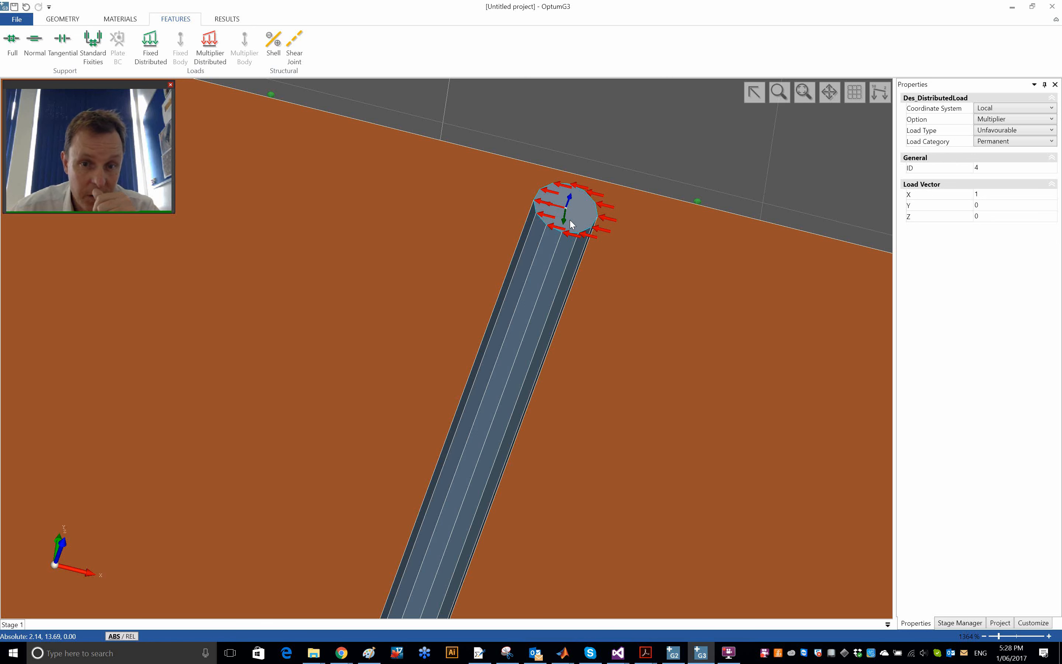
click(1018, 109)
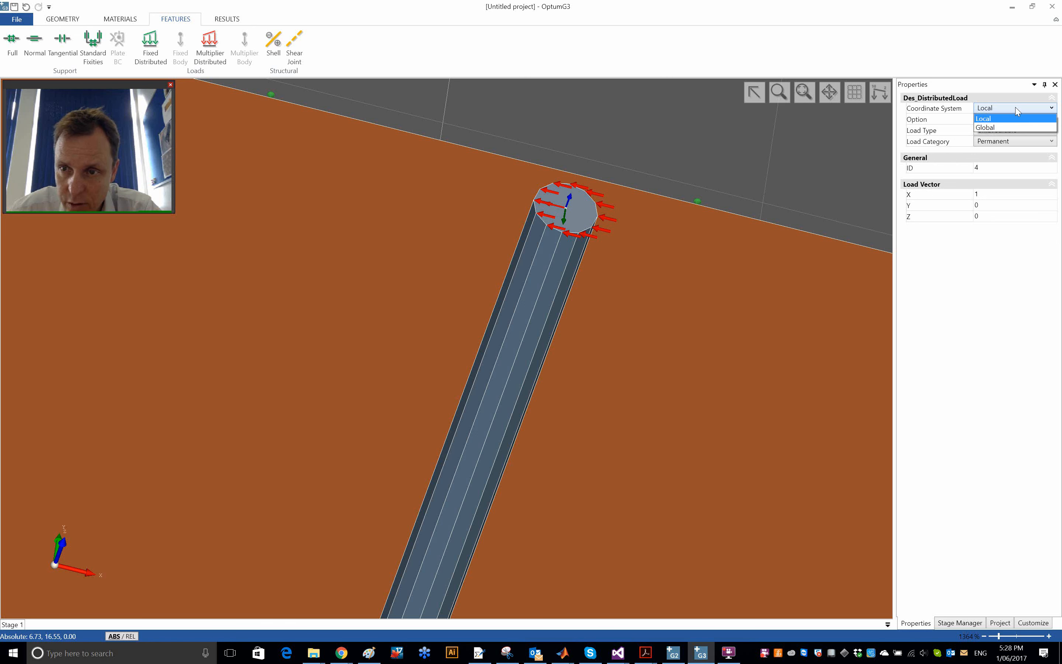
click(1013, 127)
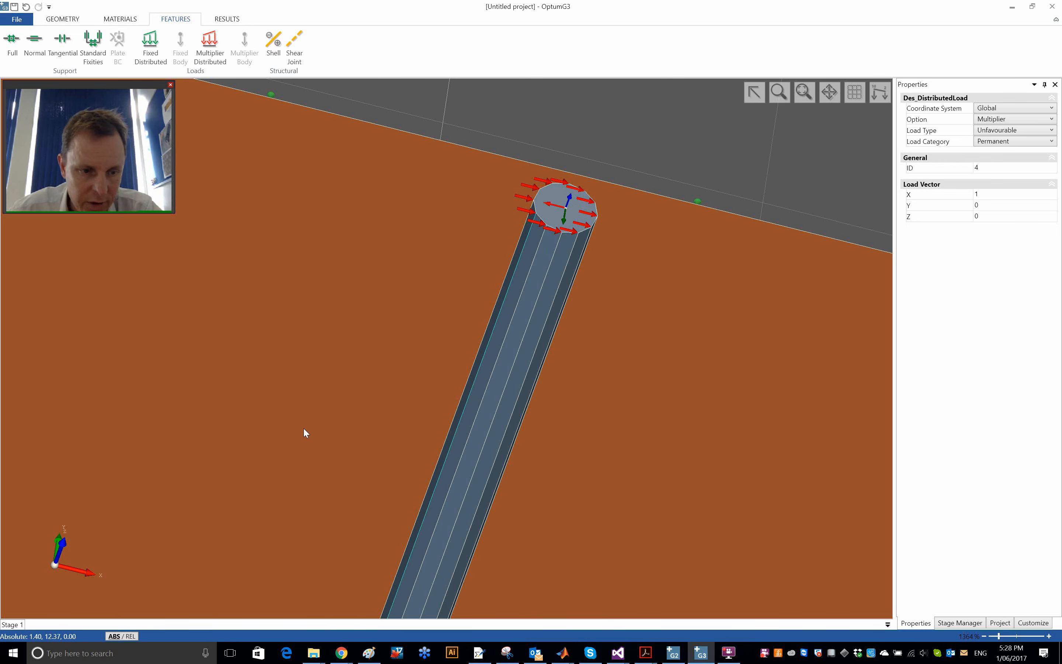
click(648, 146)
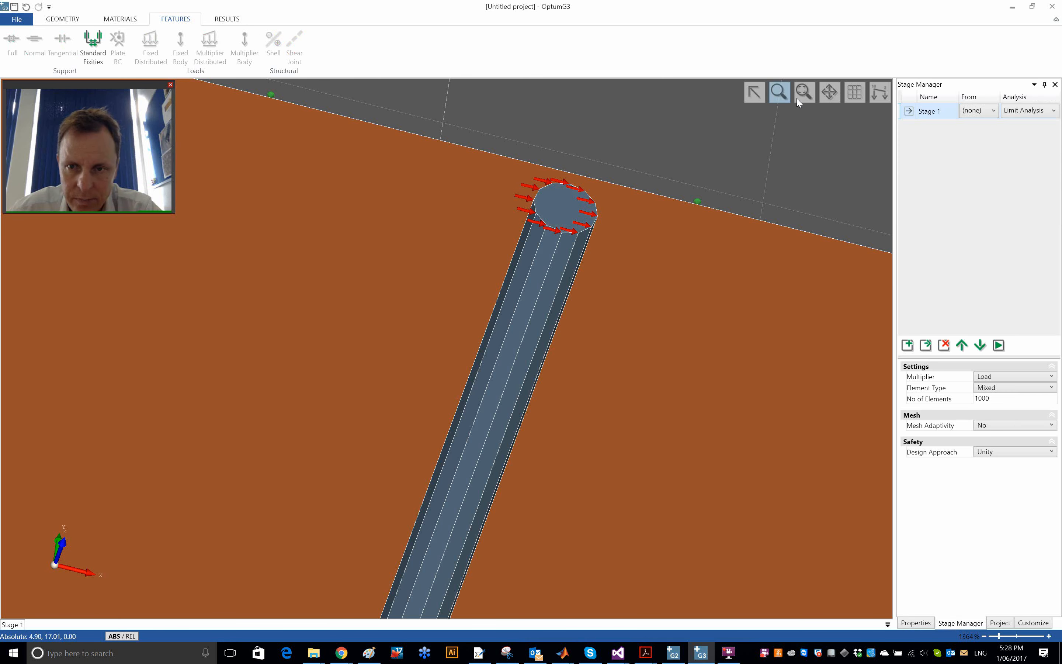
- Enable mesh adaptivity for the Stage 1 limit analysis
click(804, 91)
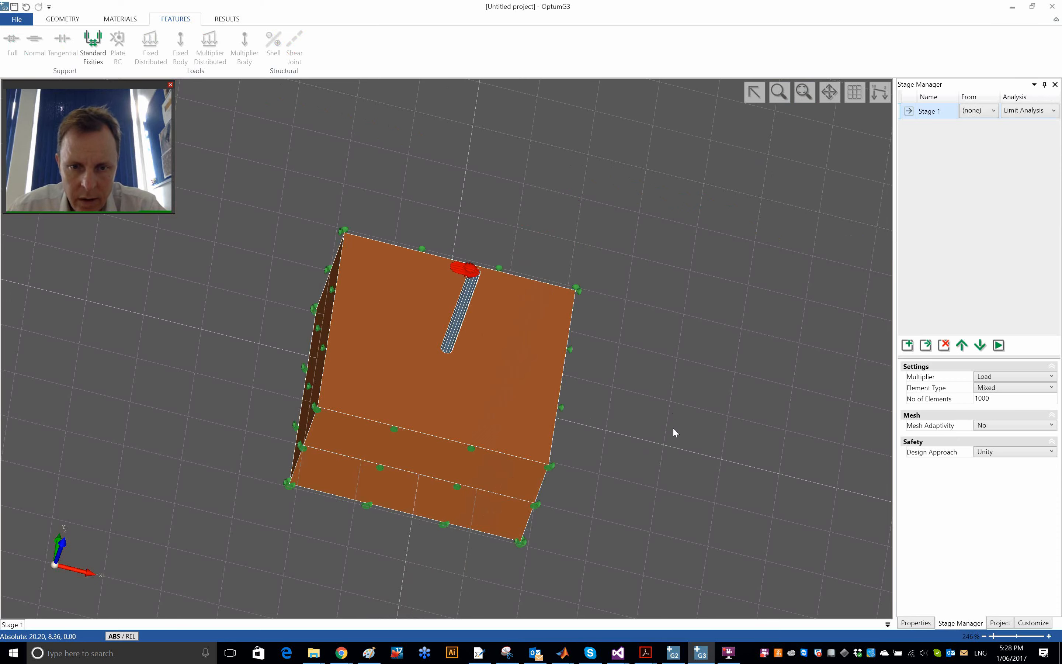
middle_drag(675, 432, 685, 332)
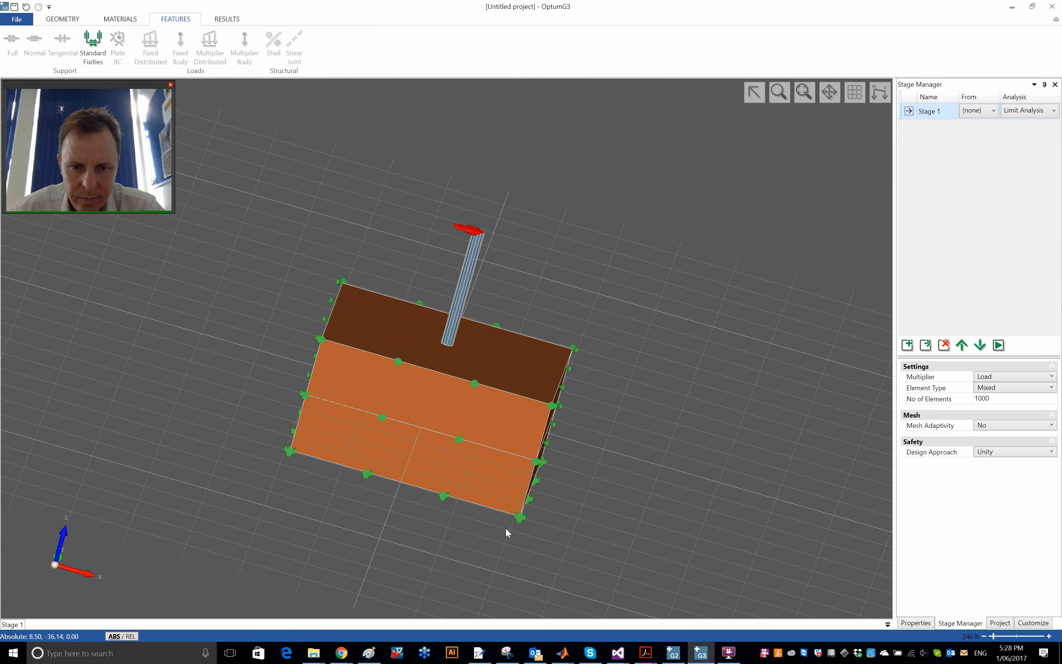
middle_drag(392, 526, 233, 518)
middle_drag(438, 558, 275, 574)
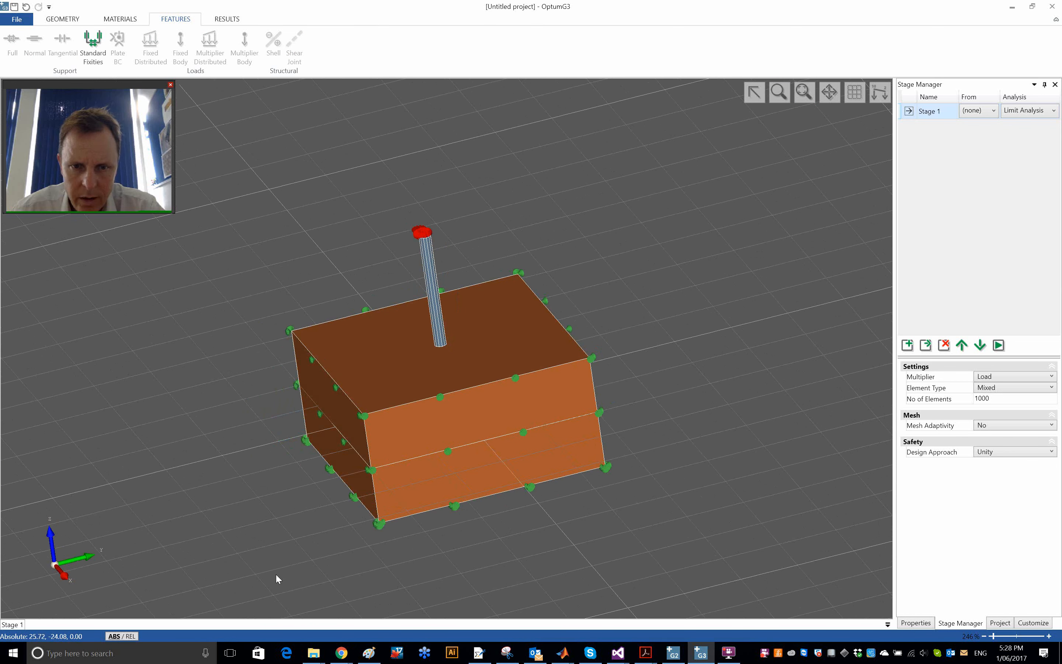
middle_drag(417, 547, 528, 542)
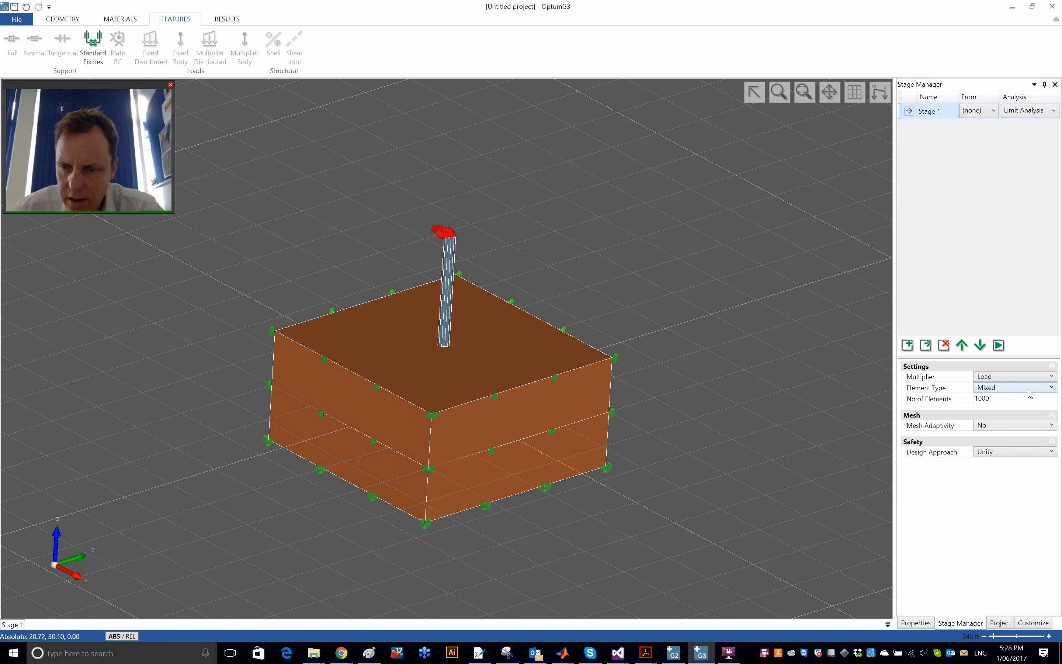
click(1023, 426)
click(1017, 445)
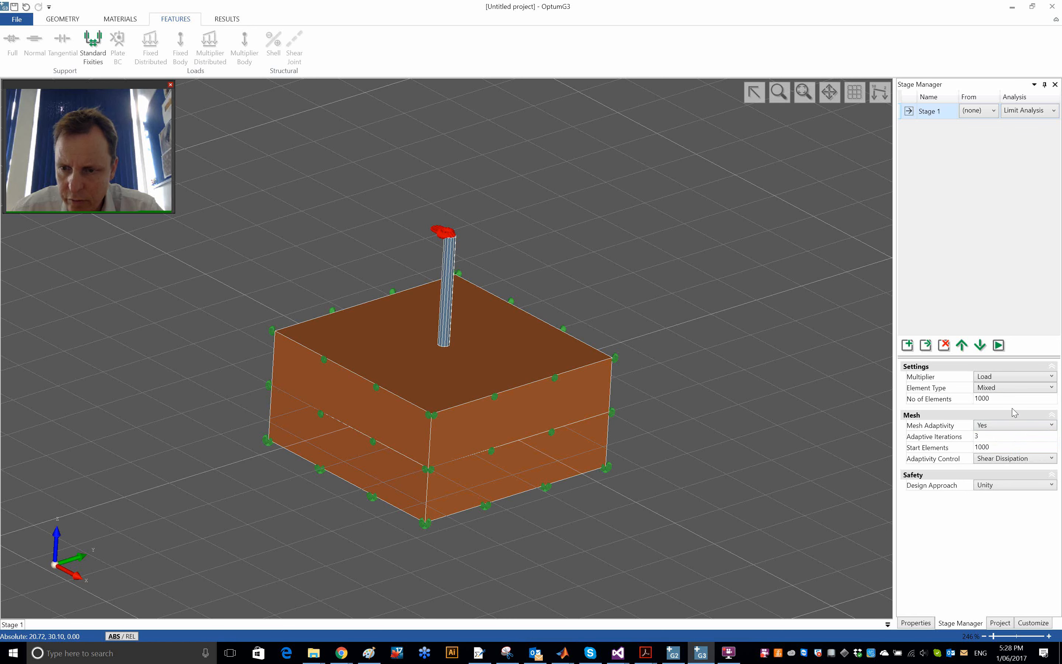
- Run the Stage 1 analysis and arrange the run window so the mesh and log can be followed
click(999, 345)
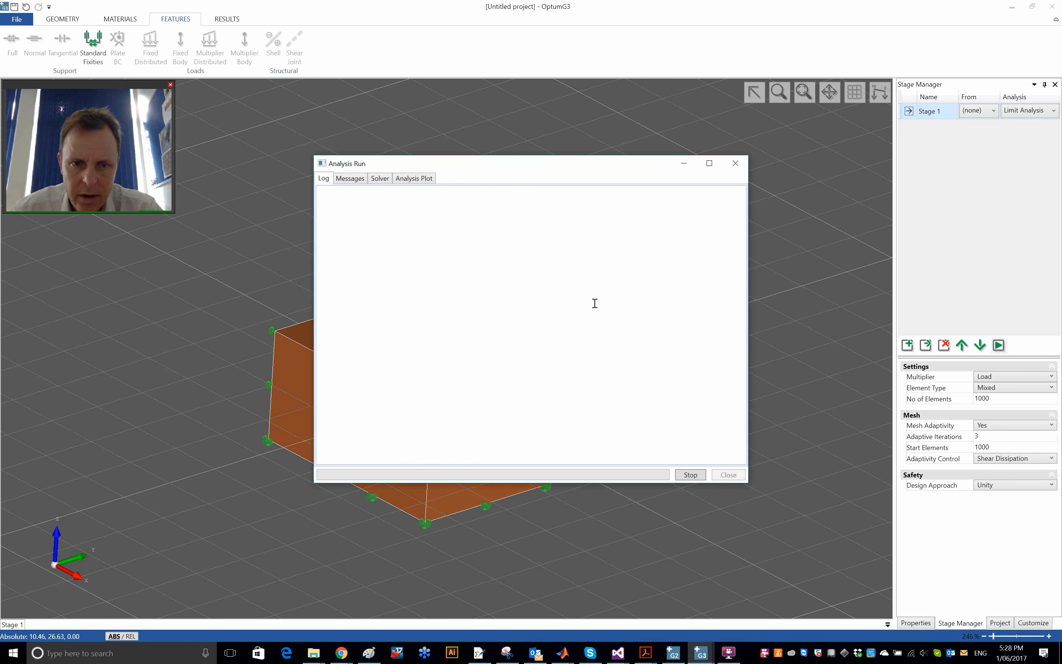
drag(496, 167, 719, 165)
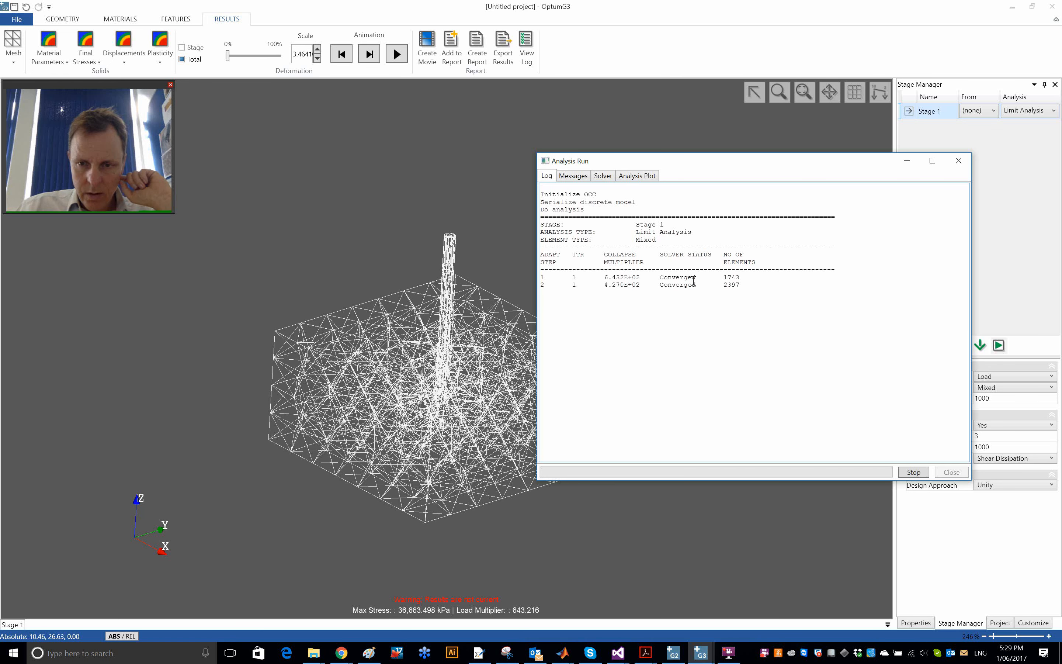
drag(891, 171, 872, 171)
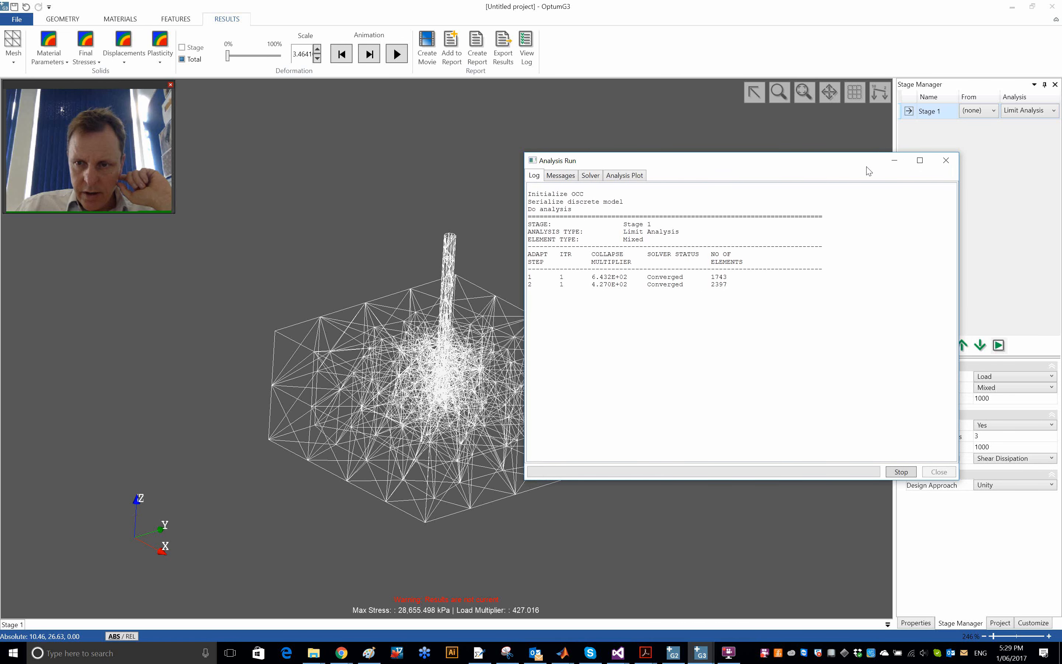
drag(952, 237, 889, 242)
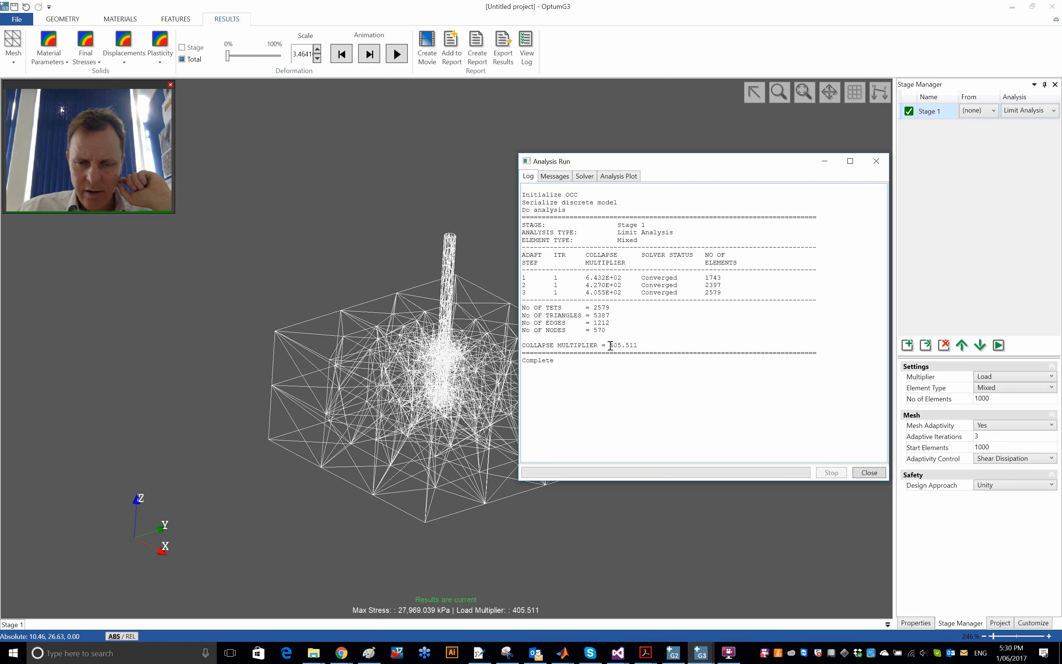
- Copy the collapse multiplier value from the analysis log, close the log, and switch to MATLAB
drag(611, 345, 662, 341)
key(ctrl+c)
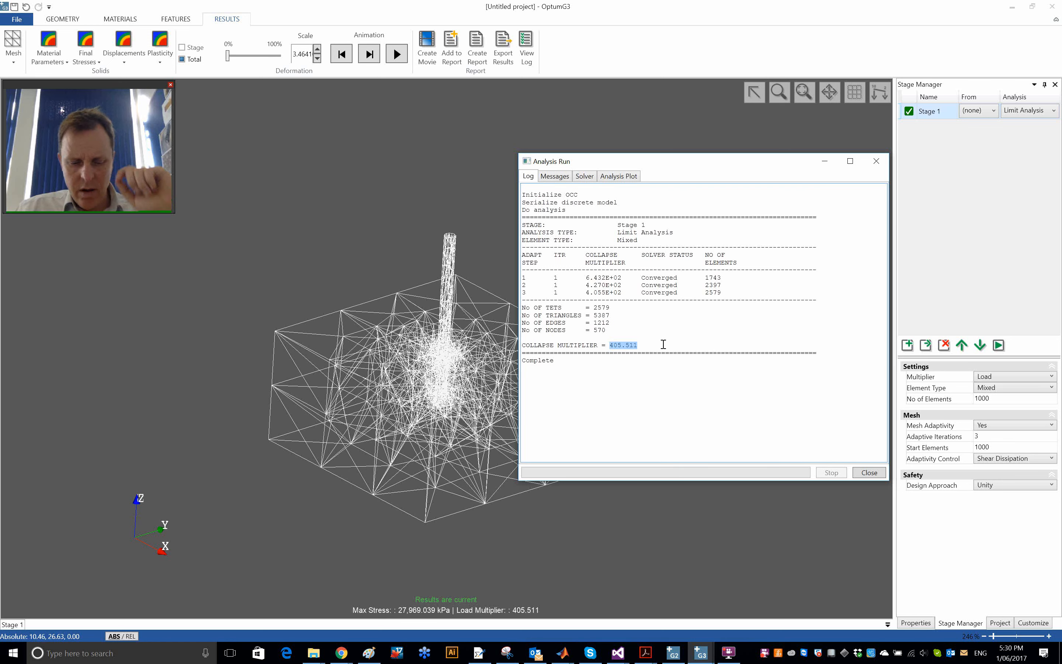
click(880, 473)
key(alt+Tab)
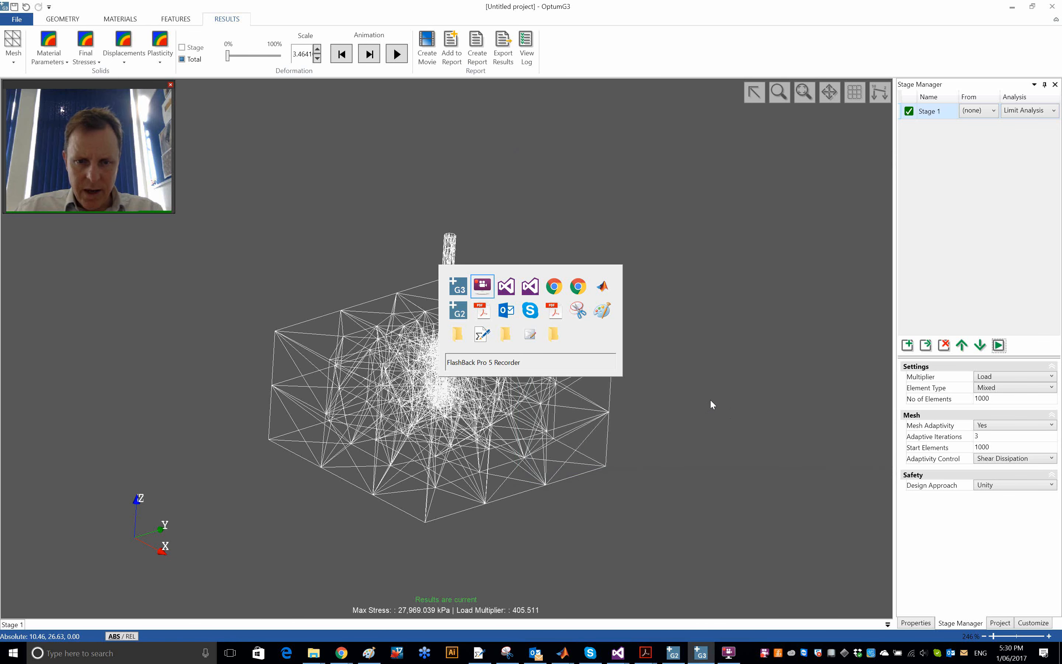
key(alt+Tab)
key(alt+Tab)
key(alt+Tab)
key(alt+Tab)
key(alt+Tab)
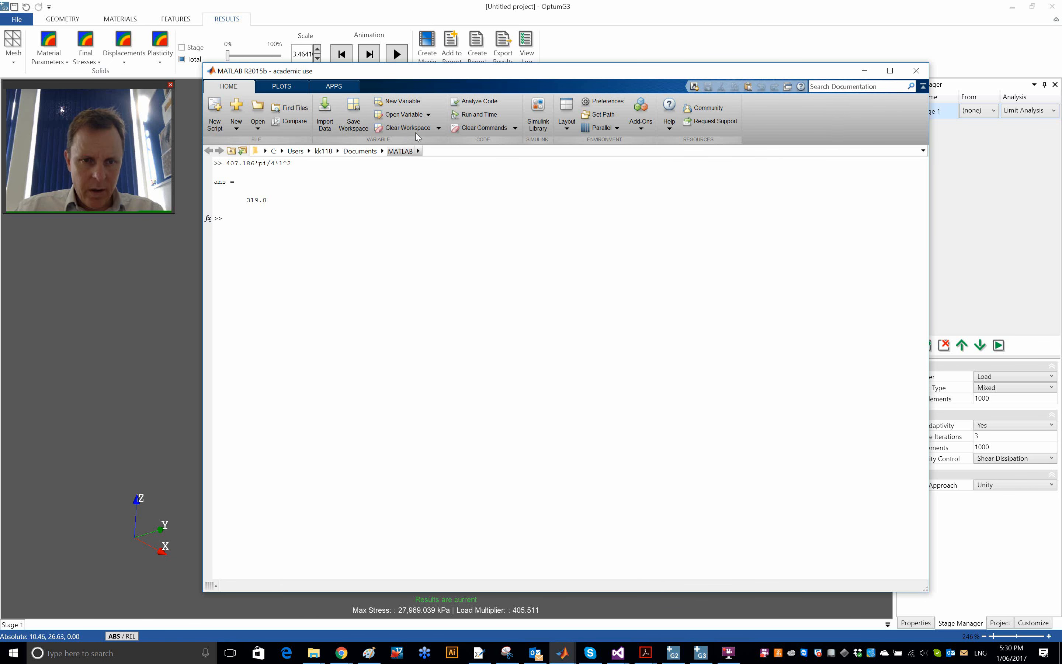
- Clear the command window and evaluate 405.511*pi/4*1^2 to convert the collapse multiplier into a total force
click(483, 127)
key(ctrl+v)
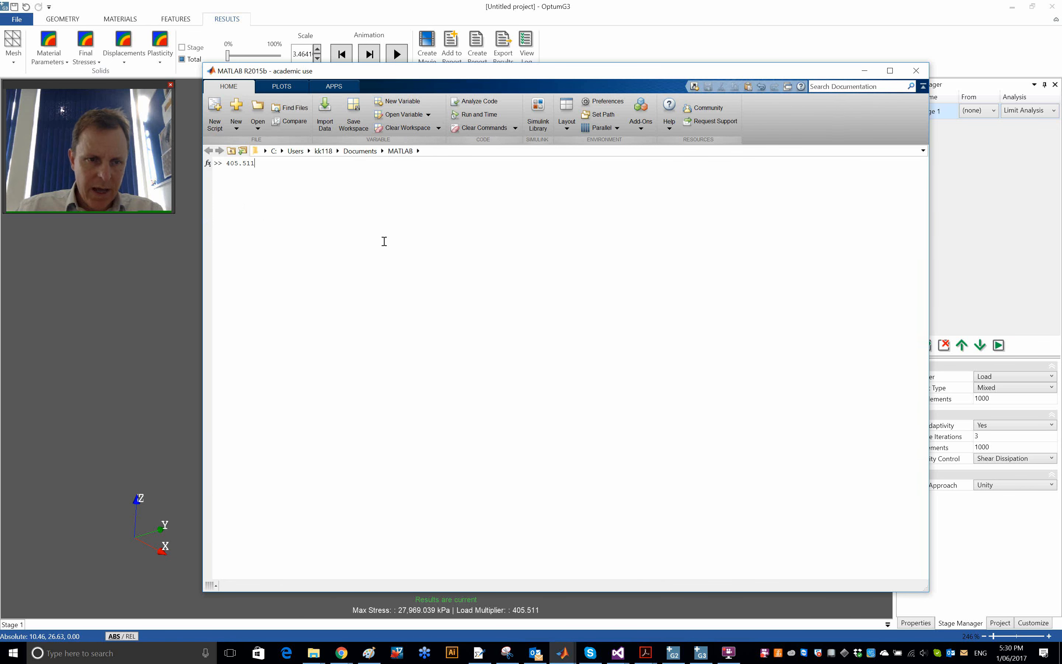
text(*pi/4)
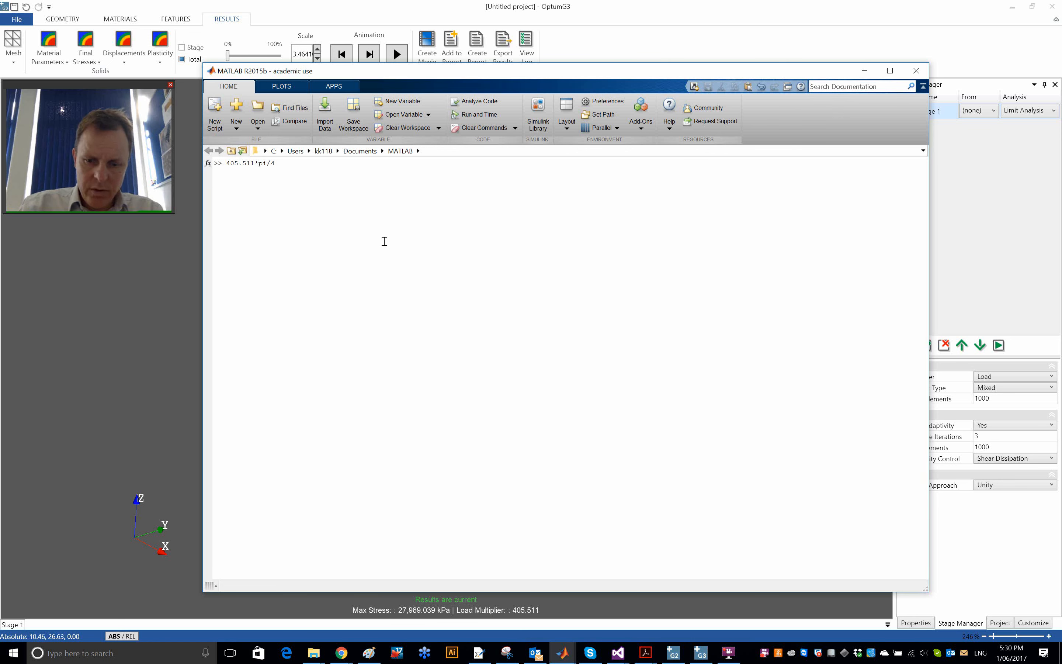
text(*1^2)
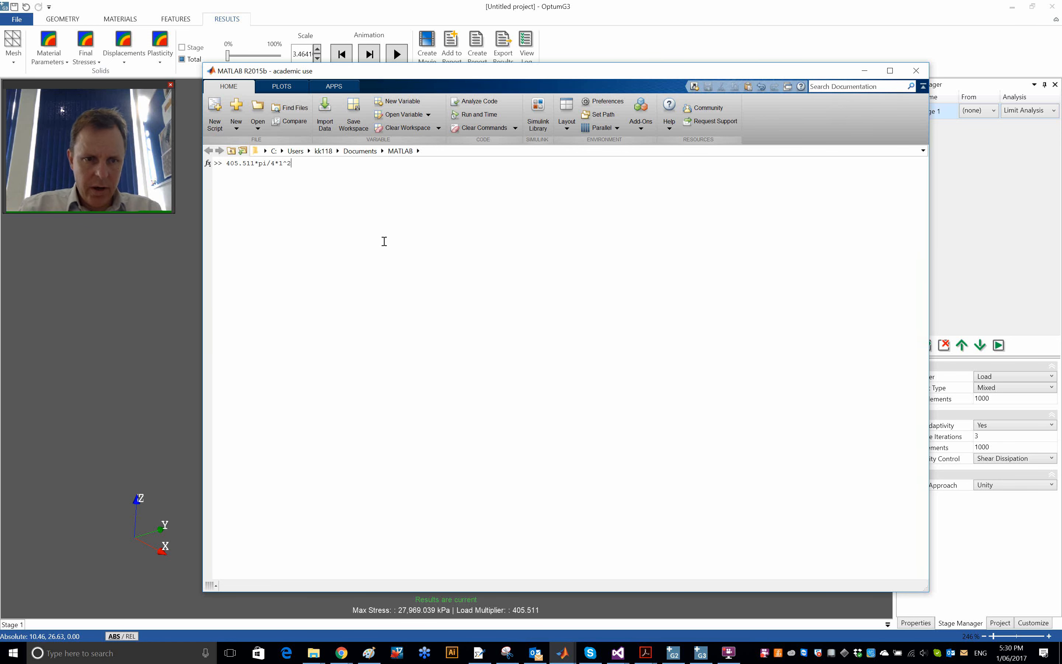
key(Return)
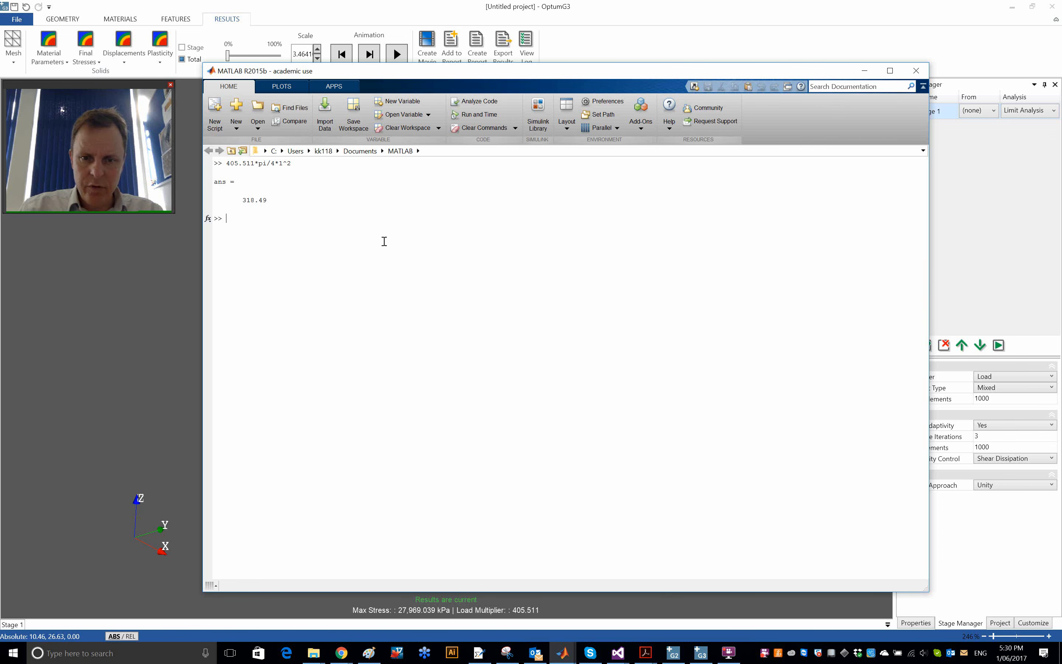
- Return to OptumG3 and display the shear dissipation distribution on the model, viewing it from several angles
key(alt+Tab)
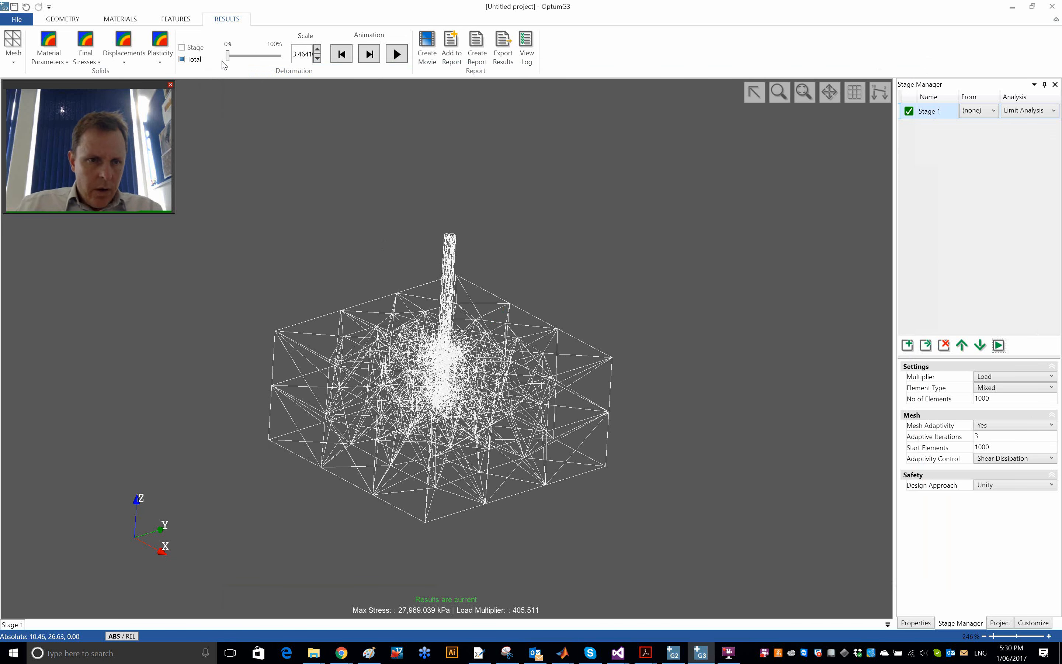
click(157, 51)
click(190, 113)
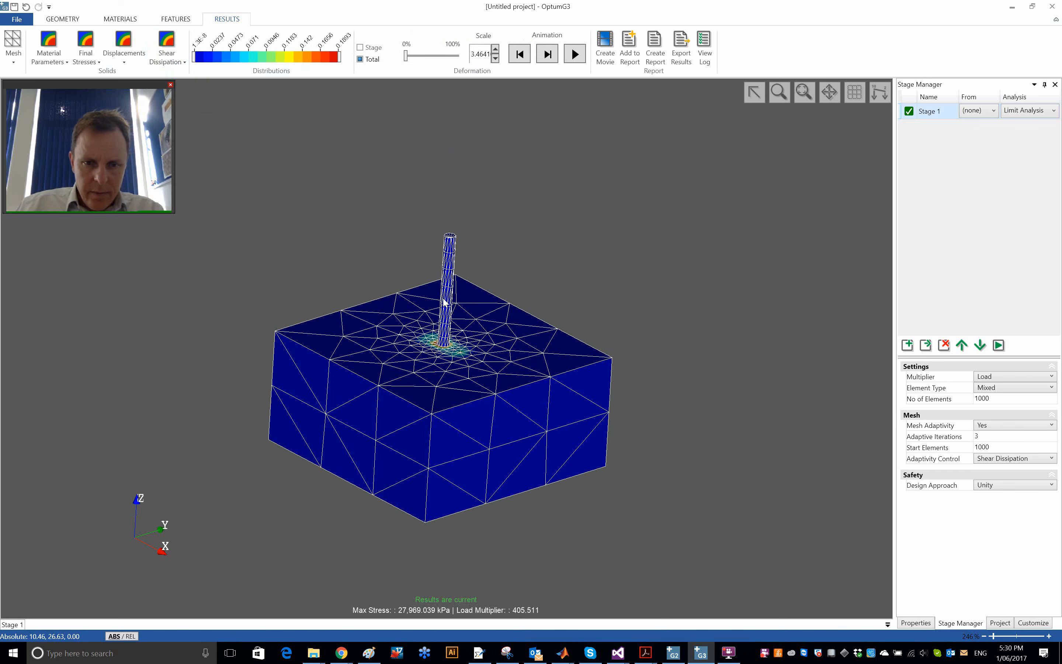
middle_drag(461, 339, 503, 191)
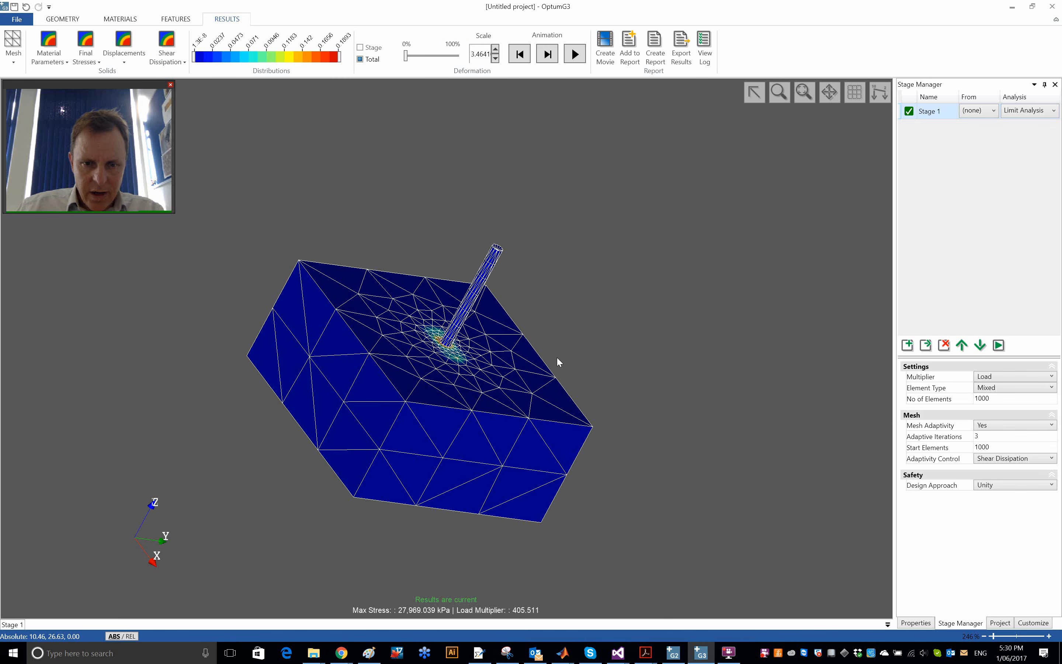
middle_drag(557, 358, 512, 175)
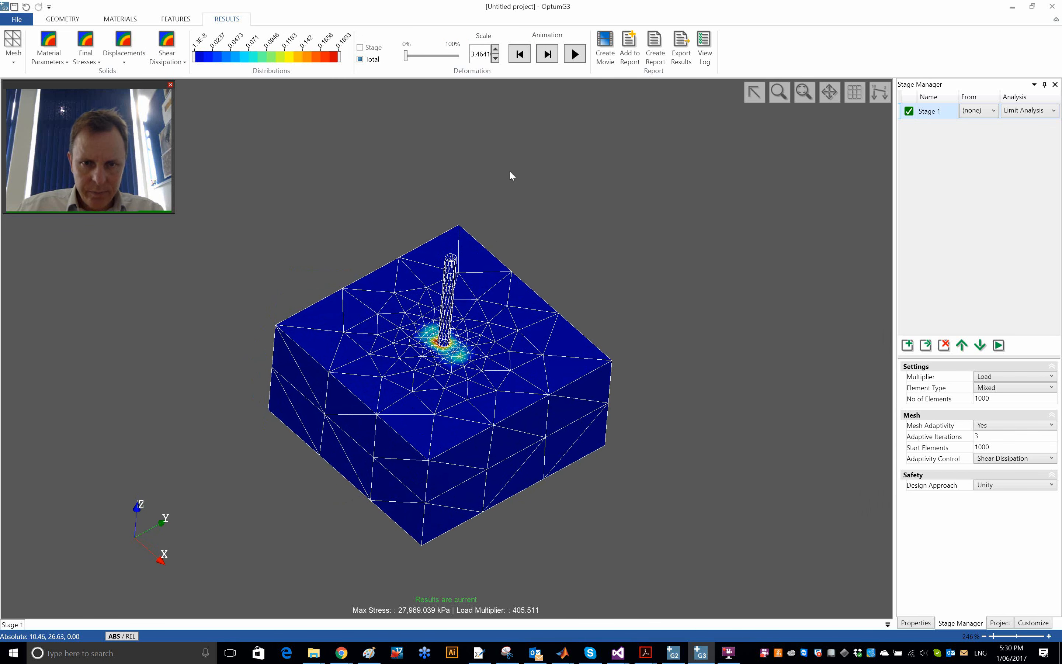
- Animate the collapse deformation and examine the shear dissipation where the pile enters the soil
click(576, 54)
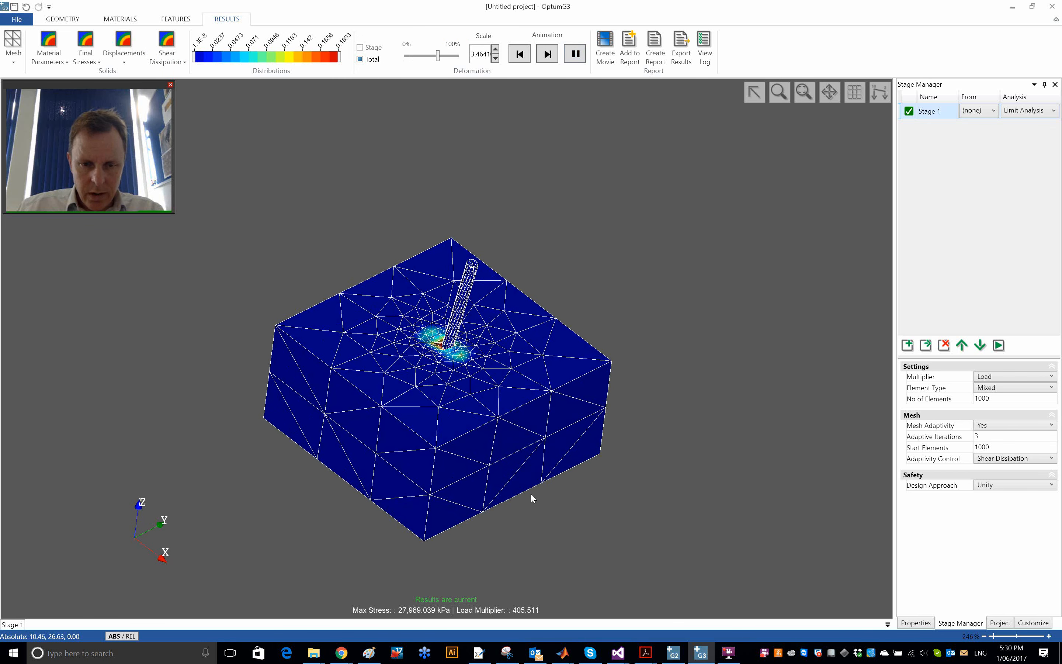
middle_drag(237, 462, 474, 452)
scroll(475, 452, up, 6)
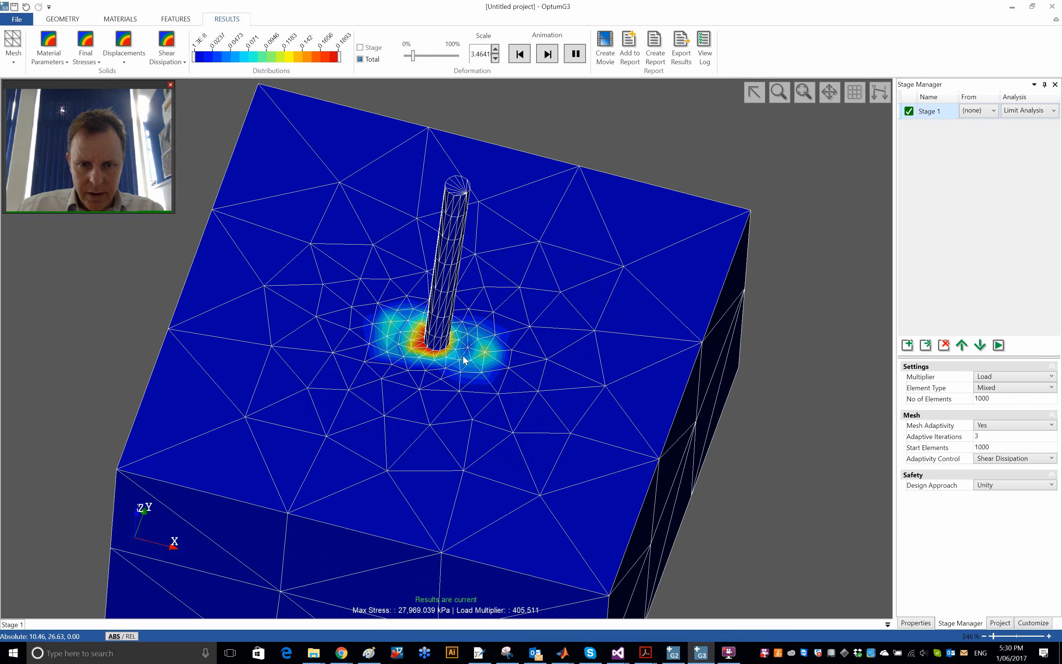
scroll(474, 367, up, 3)
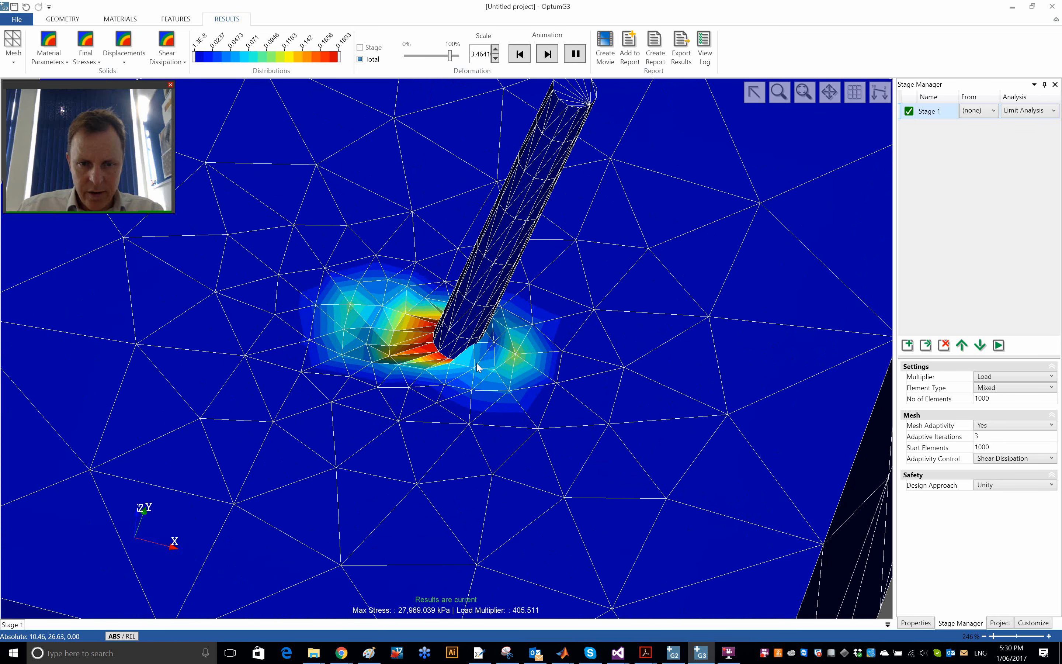
scroll(482, 364, up, 1)
scroll(488, 361, up, 1)
scroll(521, 371, up, 2)
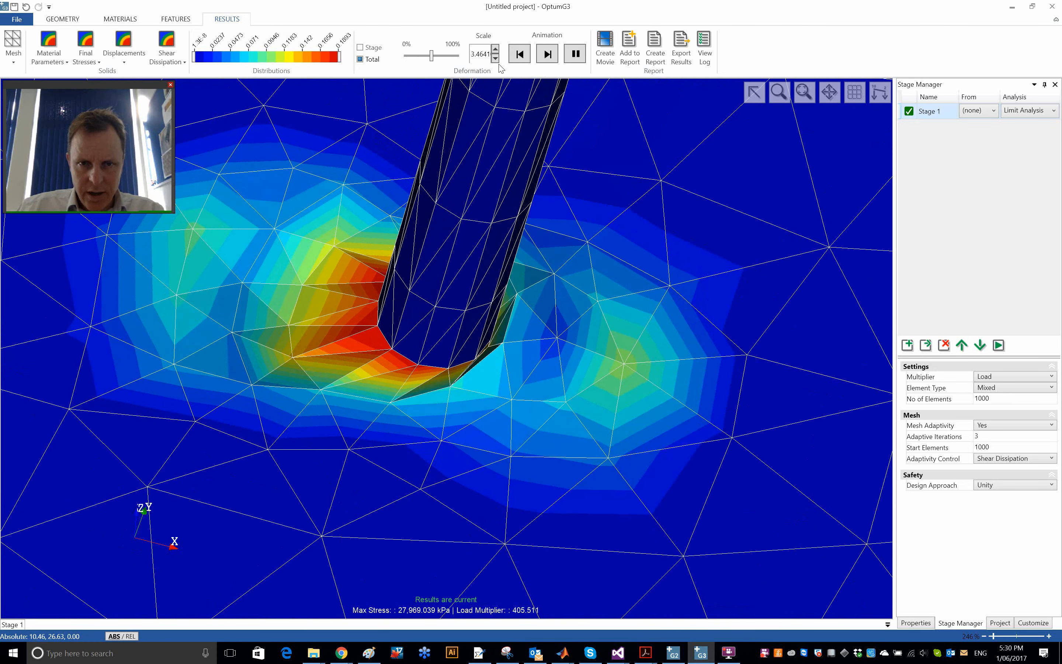
- Set the deformation scale to 2, watch the animation, and reset the deformation to its start
click(496, 51)
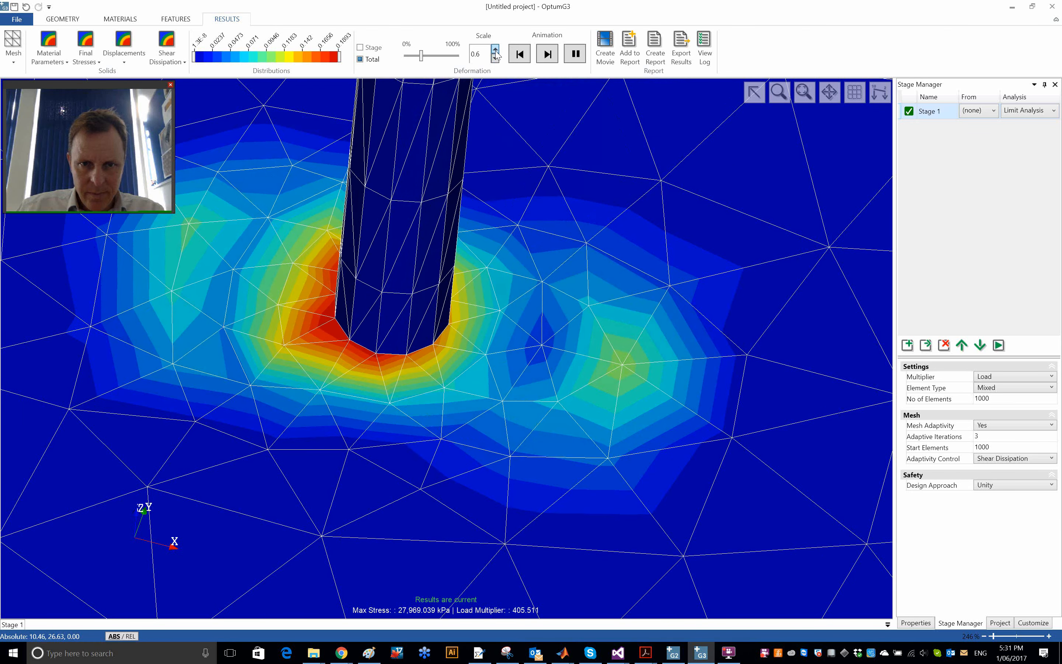
click(495, 49)
click(495, 49)
click(495, 49)
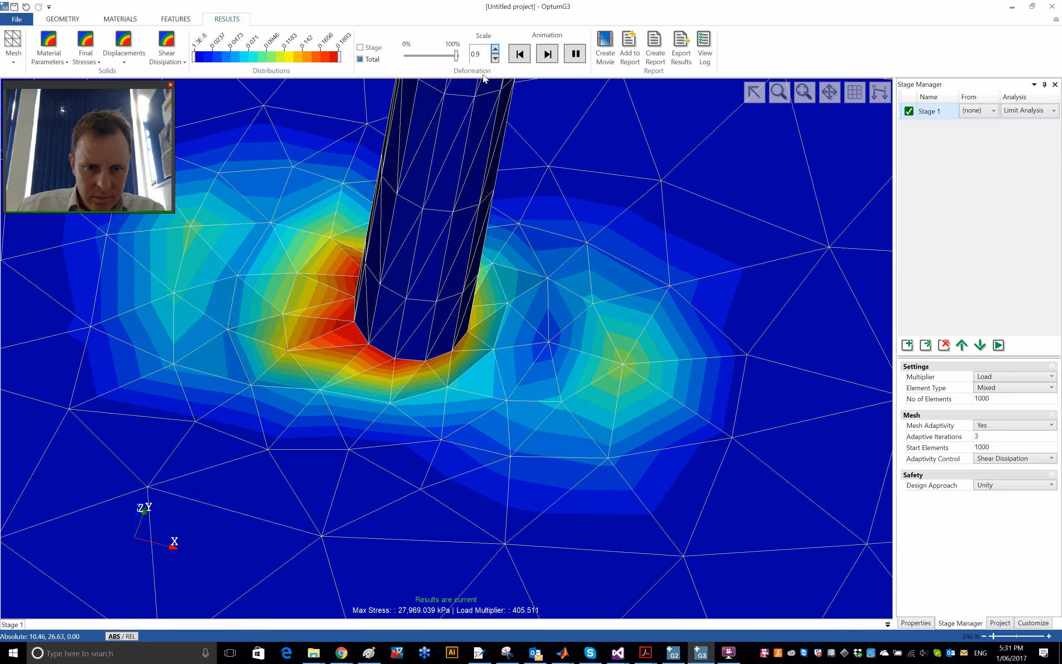
click(495, 49)
click(496, 49)
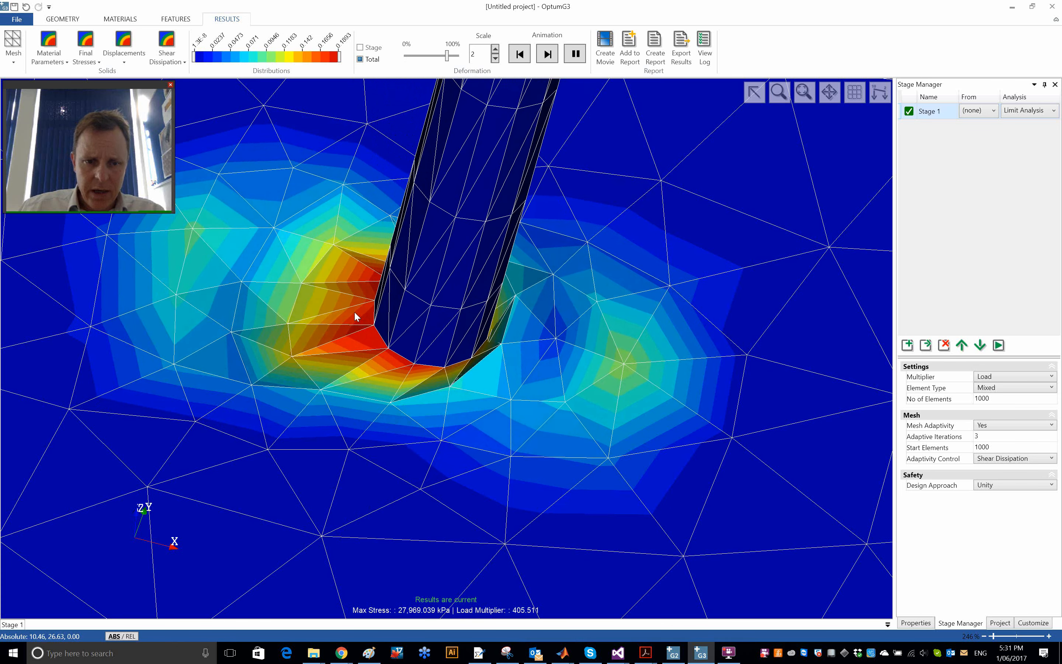
click(520, 53)
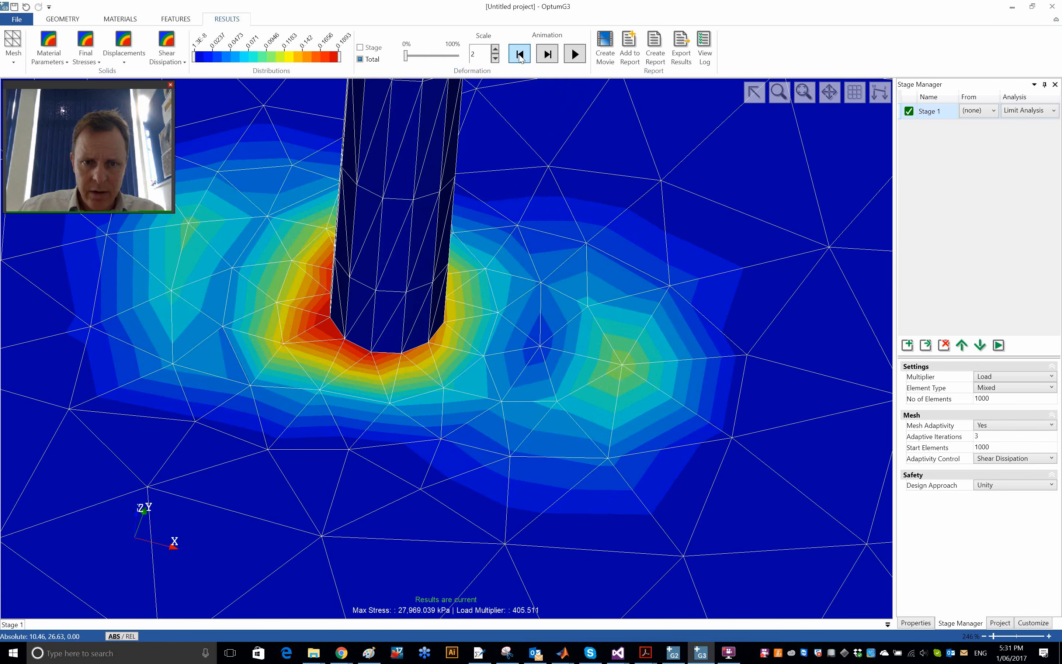
- Return to the model geometry and hide the upper soil solid around the pile
click(77, 19)
scroll(458, 351, up, 8)
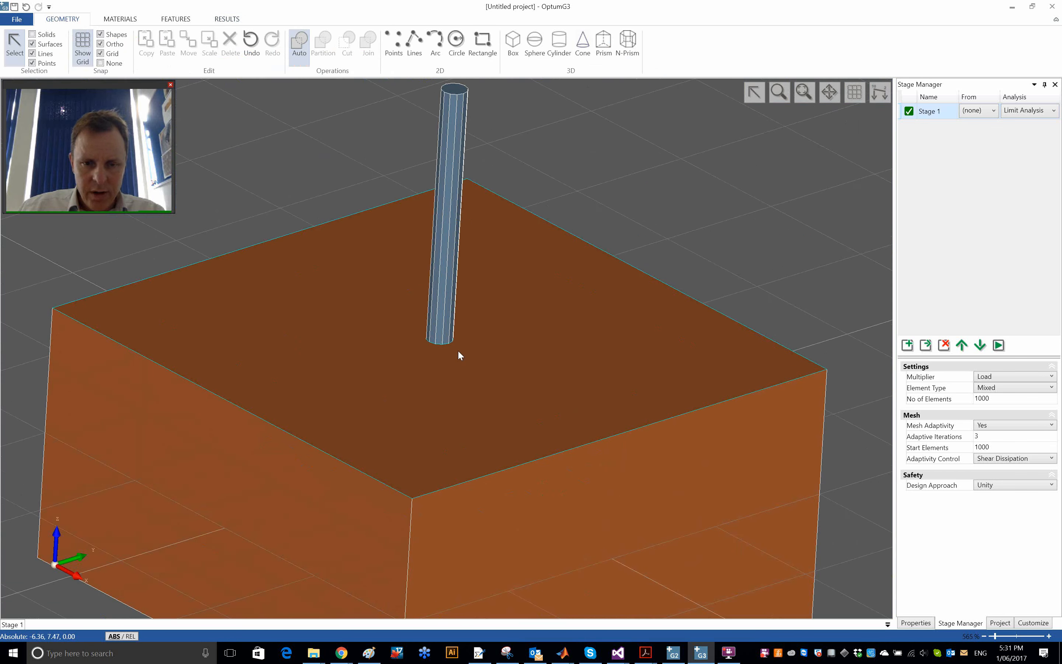
click(462, 376)
right_click(461, 373)
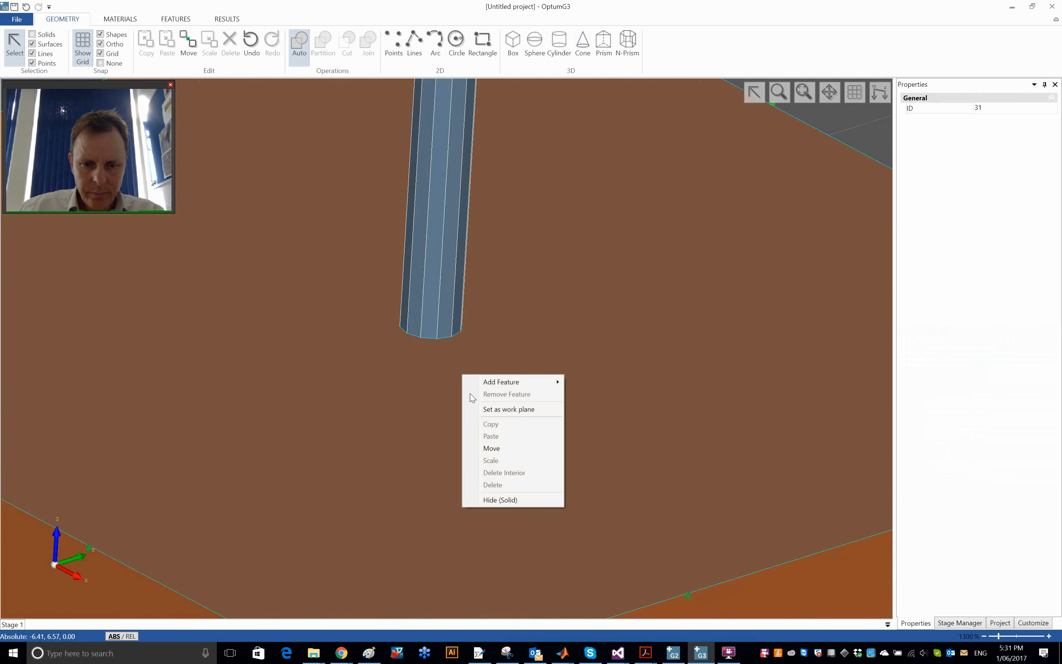
click(515, 497)
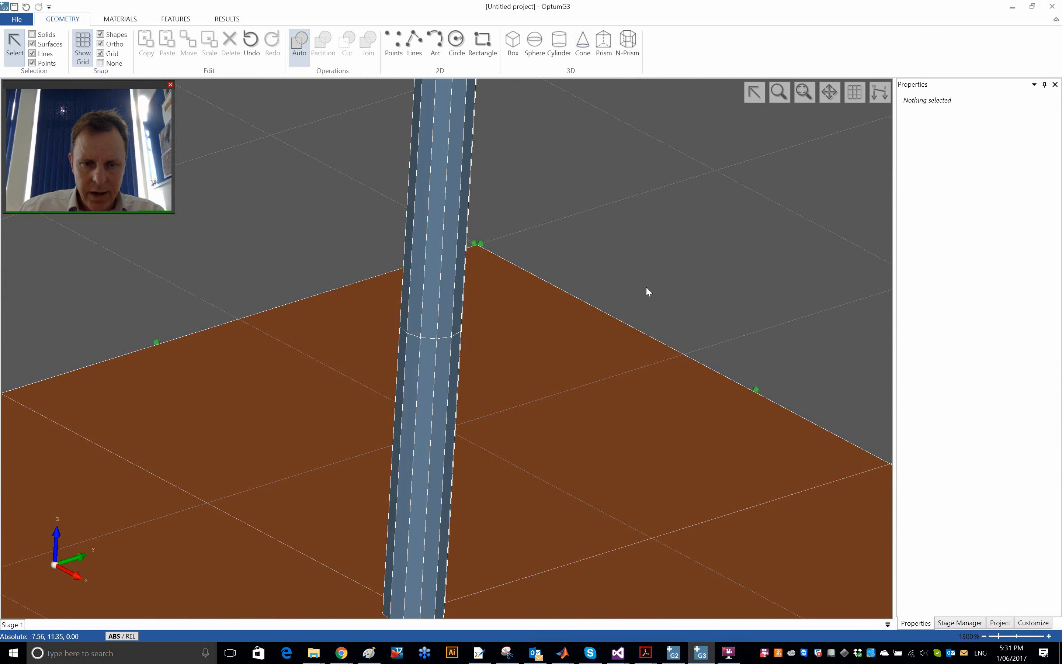
- Assign a shear joint to all side faces of the pile's embedded lower segment
middle_drag(631, 374, 658, 207)
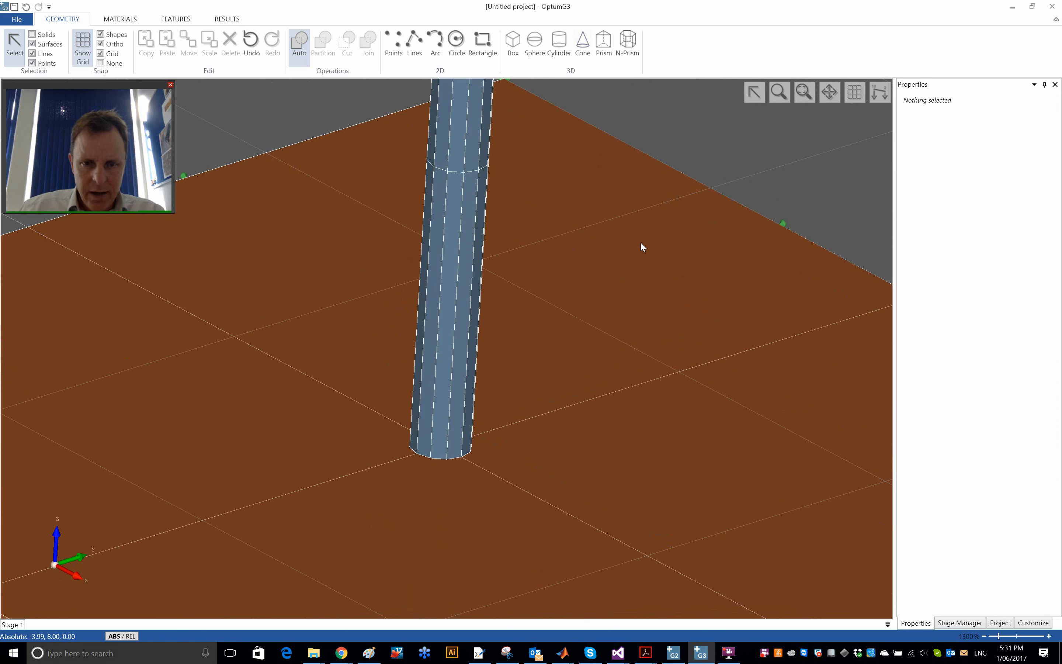
click(468, 262)
ctrl+click(451, 266)
ctrl+click(436, 263)
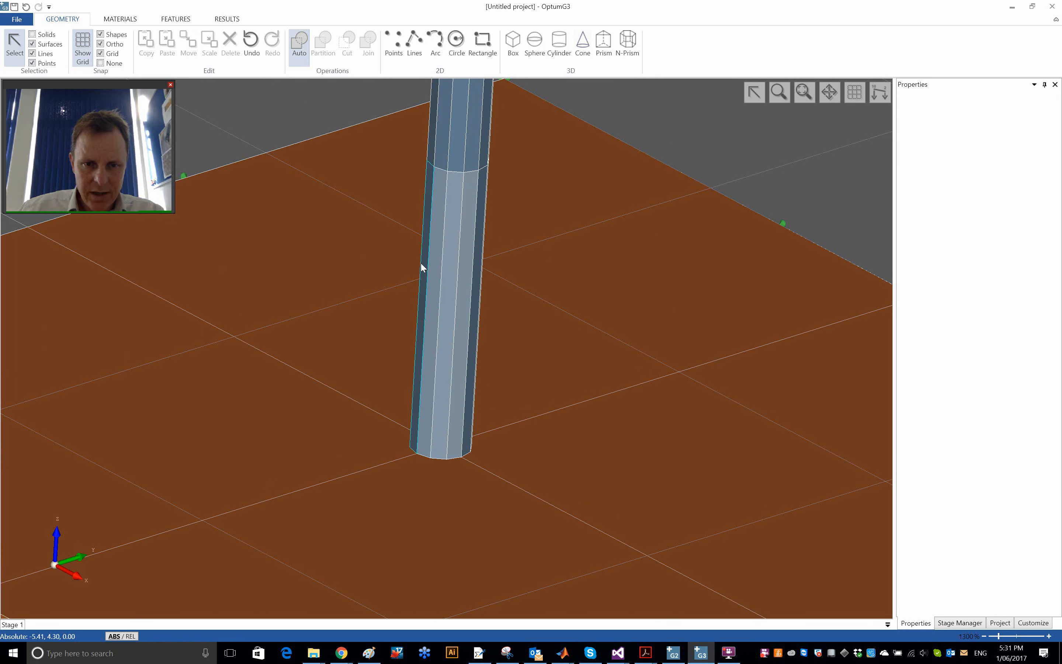
ctrl+click(423, 262)
ctrl+click(478, 265)
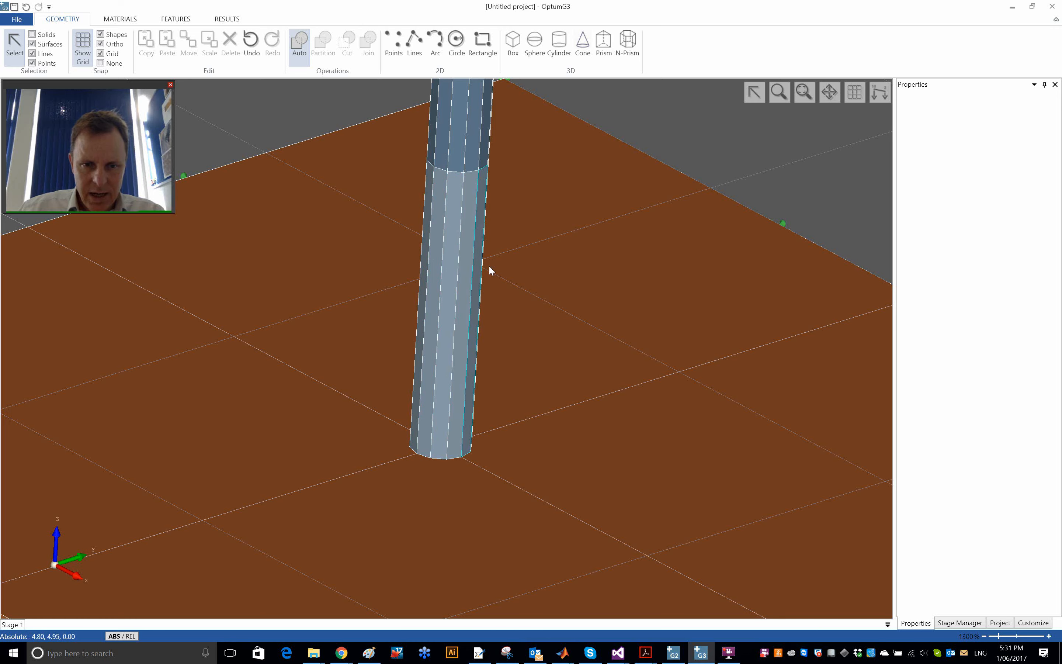
middle_drag(464, 279, 255, 357)
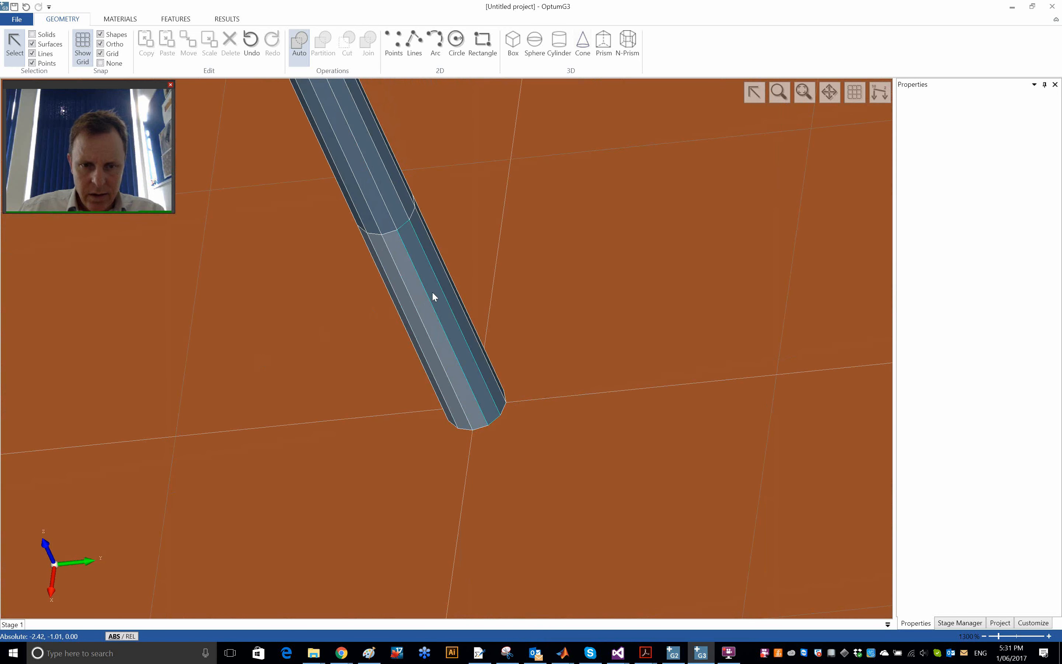
ctrl+click(431, 291)
ctrl+click(444, 276)
middle_drag(476, 280, 392, 384)
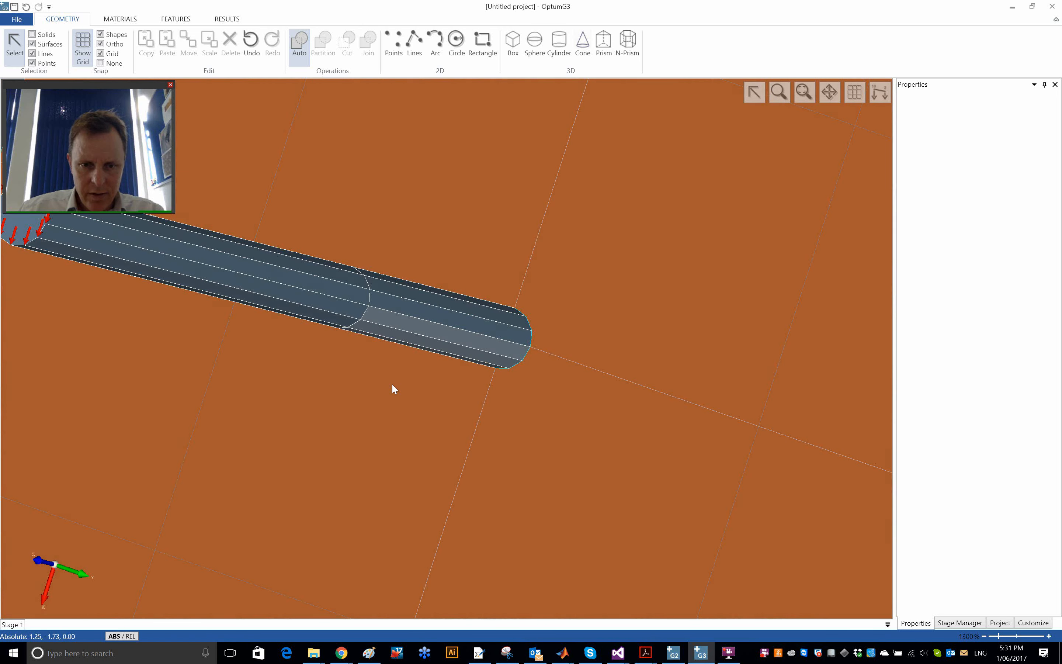
ctrl+click(421, 314)
ctrl+click(433, 298)
middle_drag(457, 256, 468, 345)
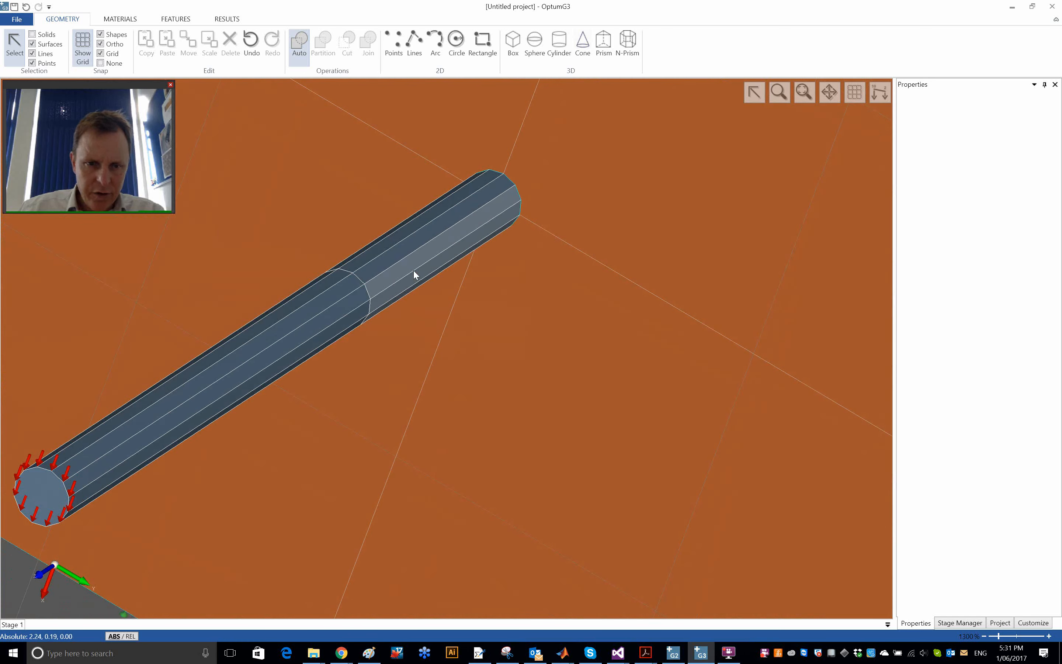
ctrl+click(392, 256)
ctrl+click(386, 242)
middle_drag(392, 240, 501, 256)
middle_drag(306, 215, 476, 212)
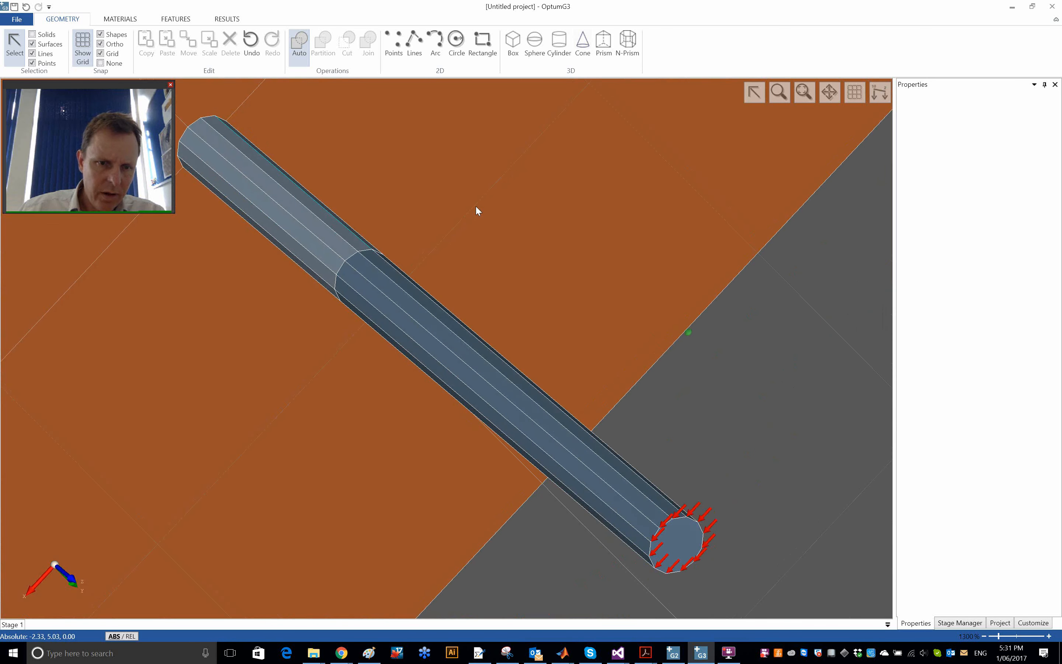
click(176, 19)
click(299, 50)
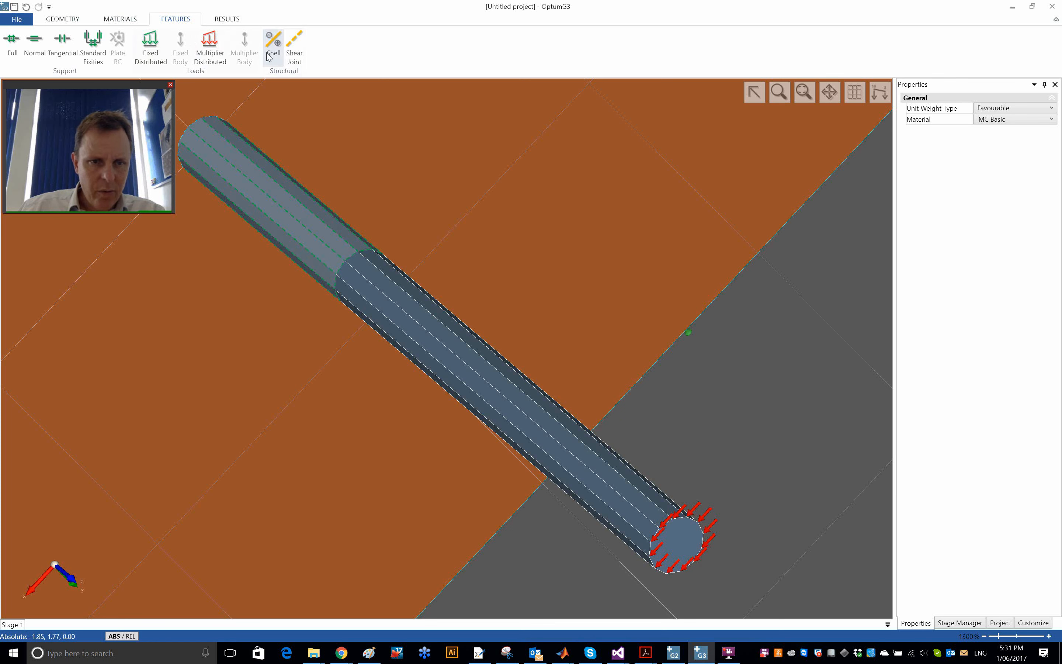
click(793, 389)
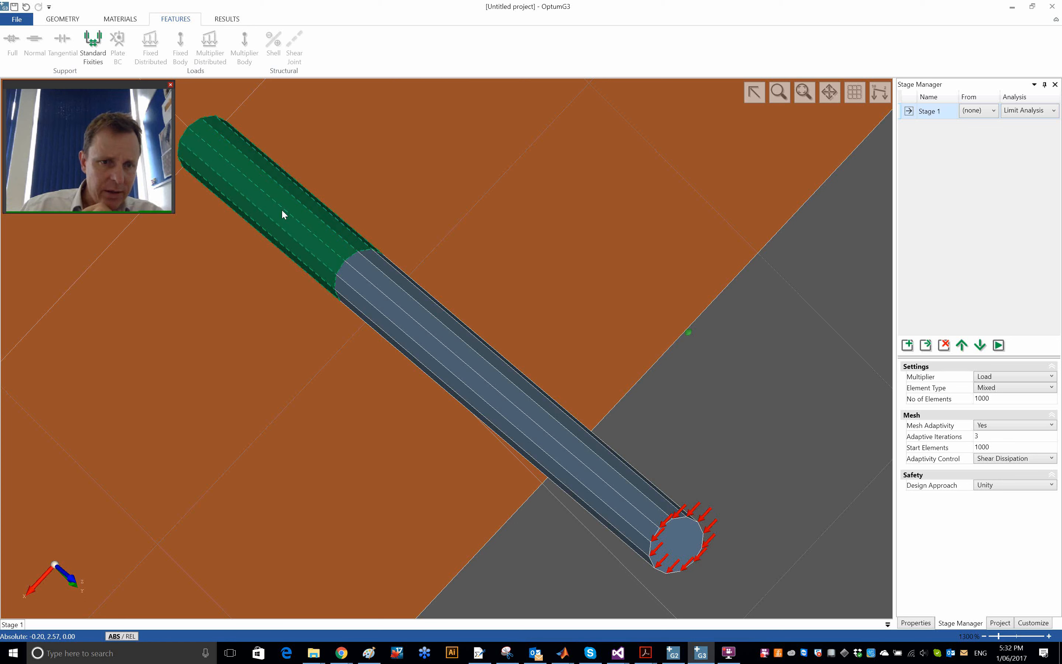
- Inspect the material properties assigned to individual shear joint faces on the pile
click(260, 199)
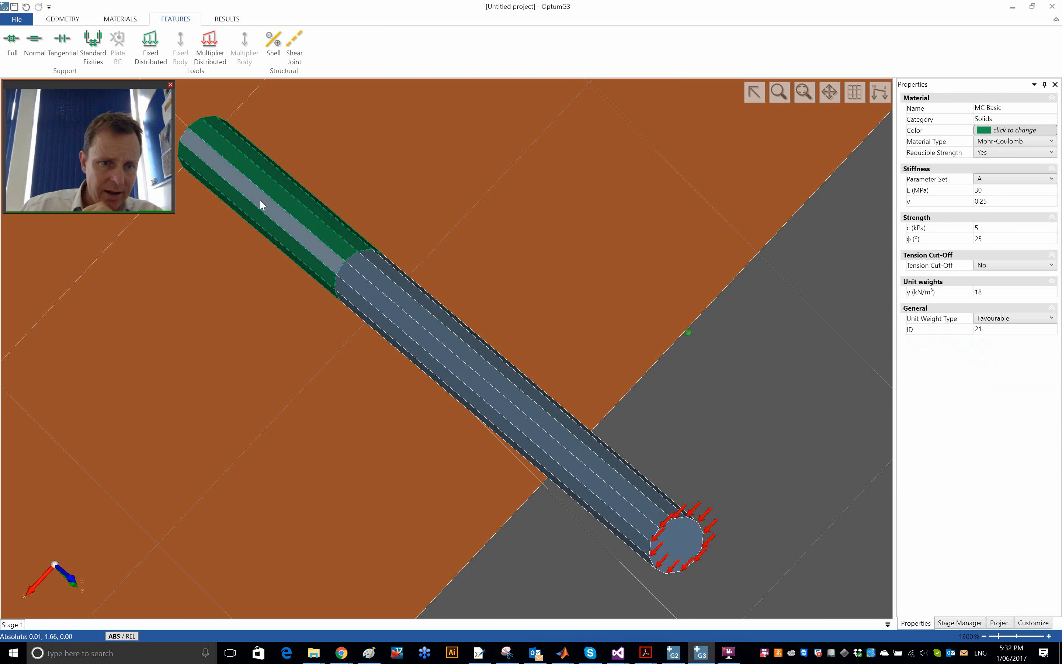
click(248, 161)
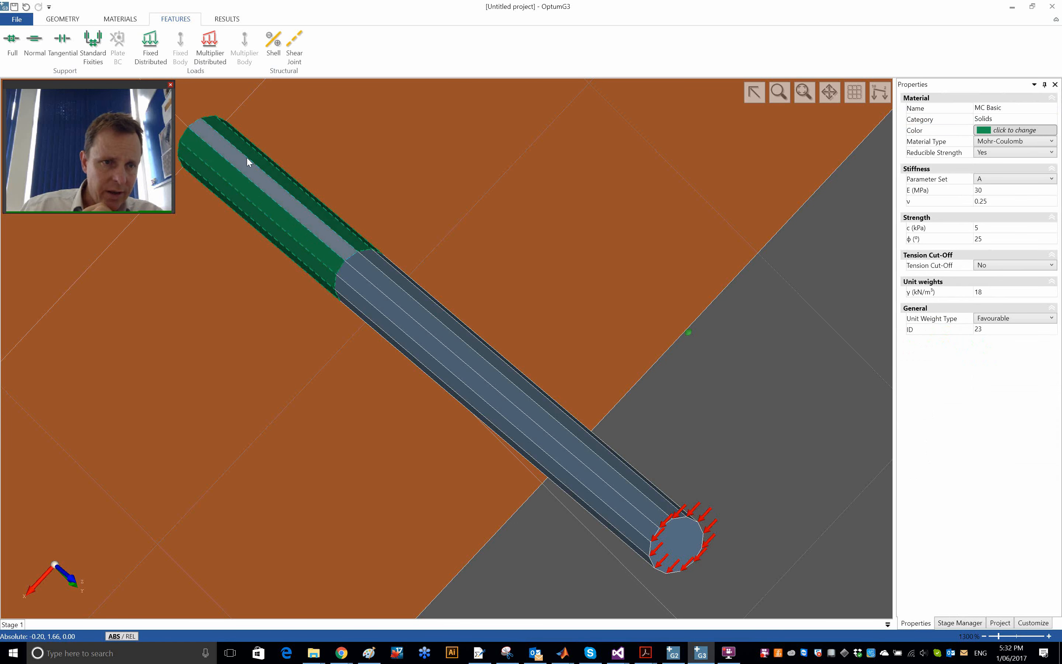
click(123, 20)
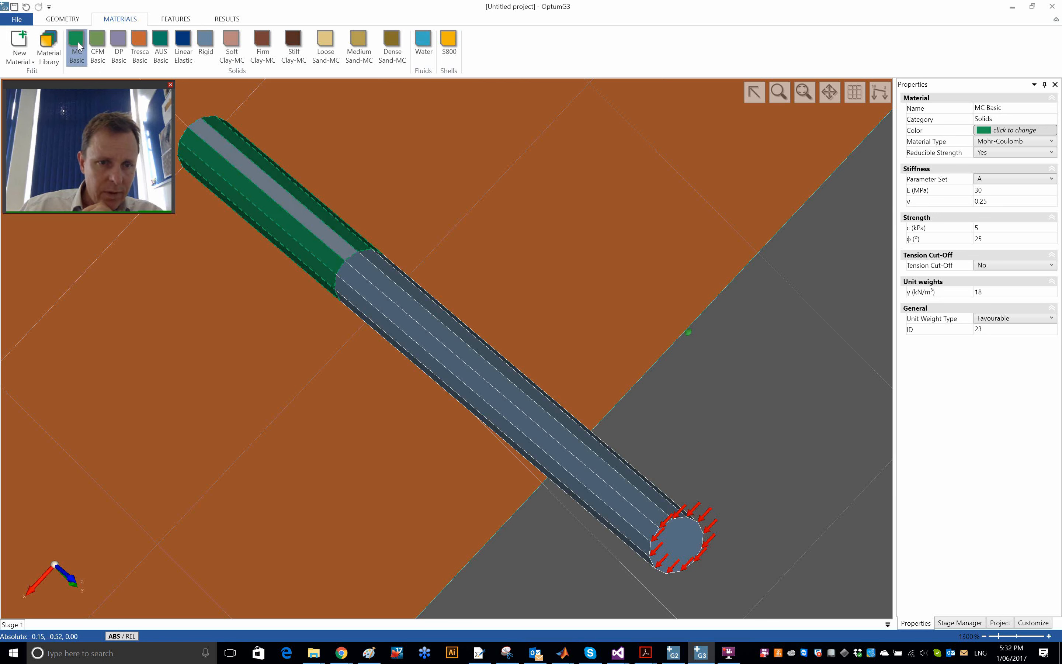
click(295, 234)
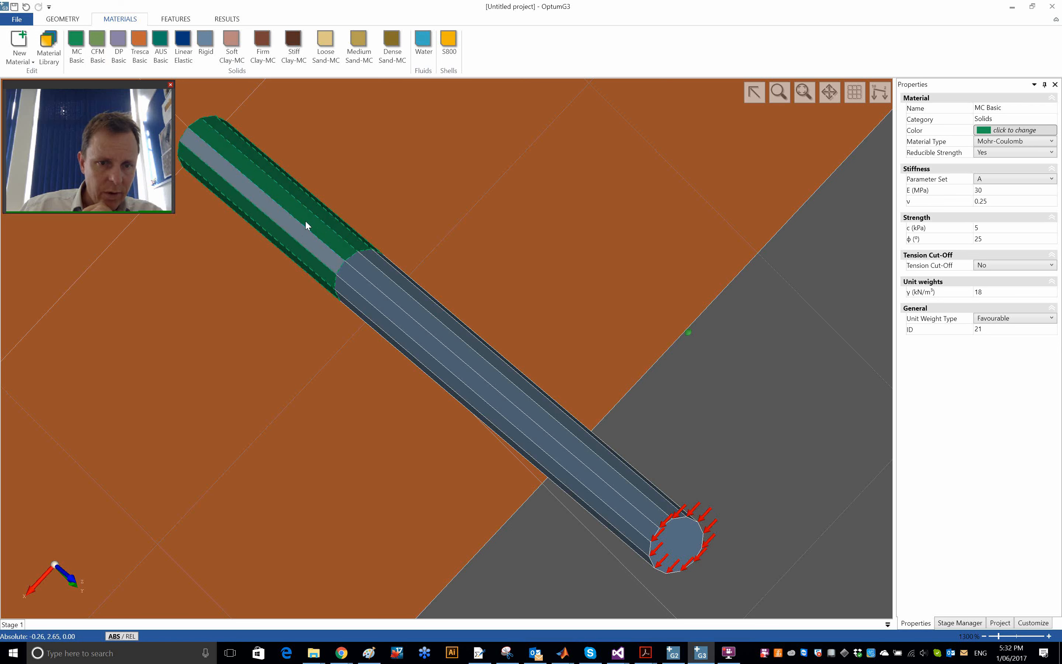
click(780, 415)
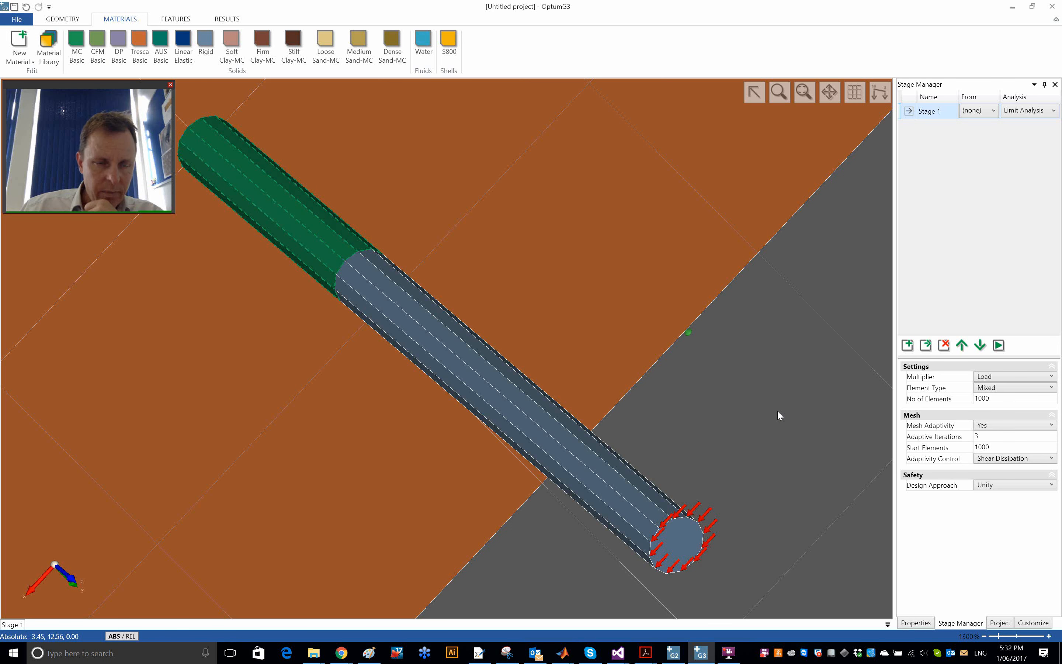
- Duplicate the Tresca Basic material and give the copy a blue colour (RGB 0, 84, 166)
right_click(141, 42)
click(154, 59)
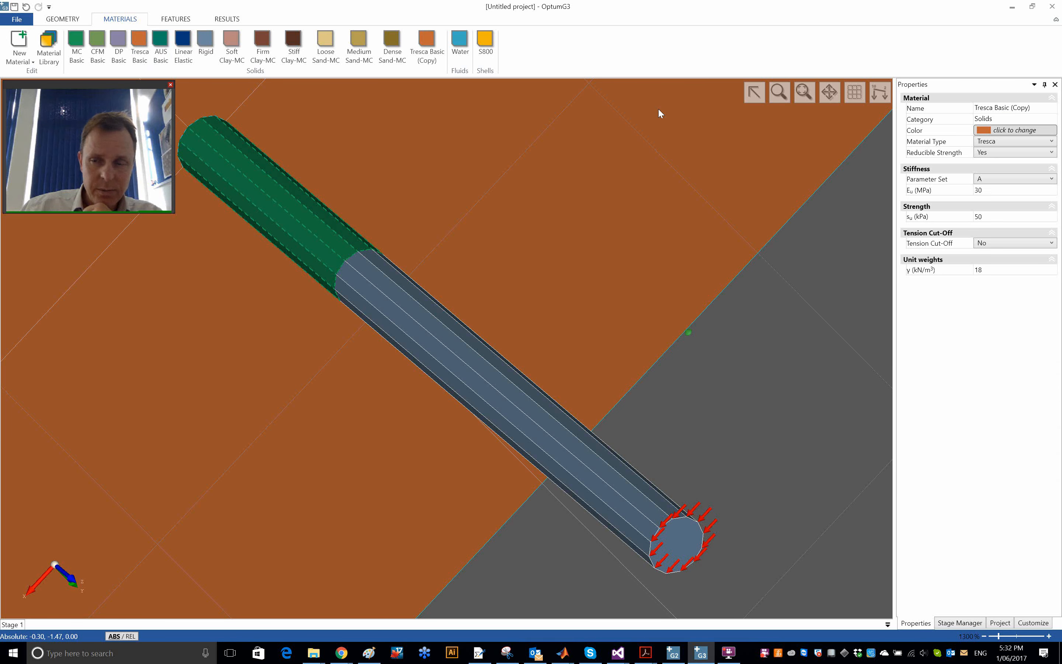
click(990, 133)
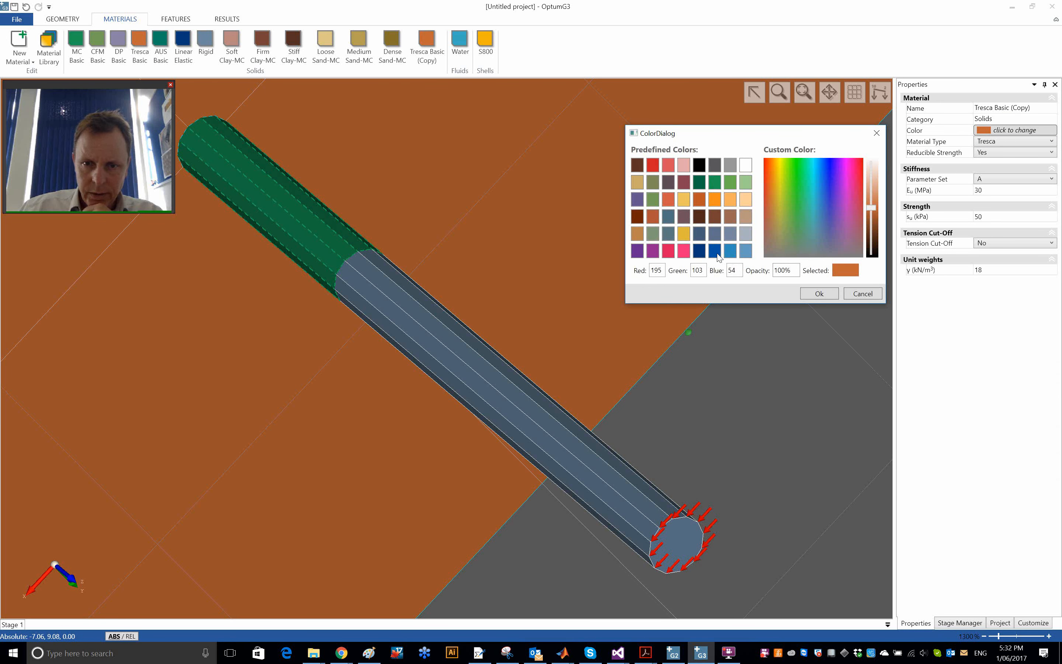
click(714, 251)
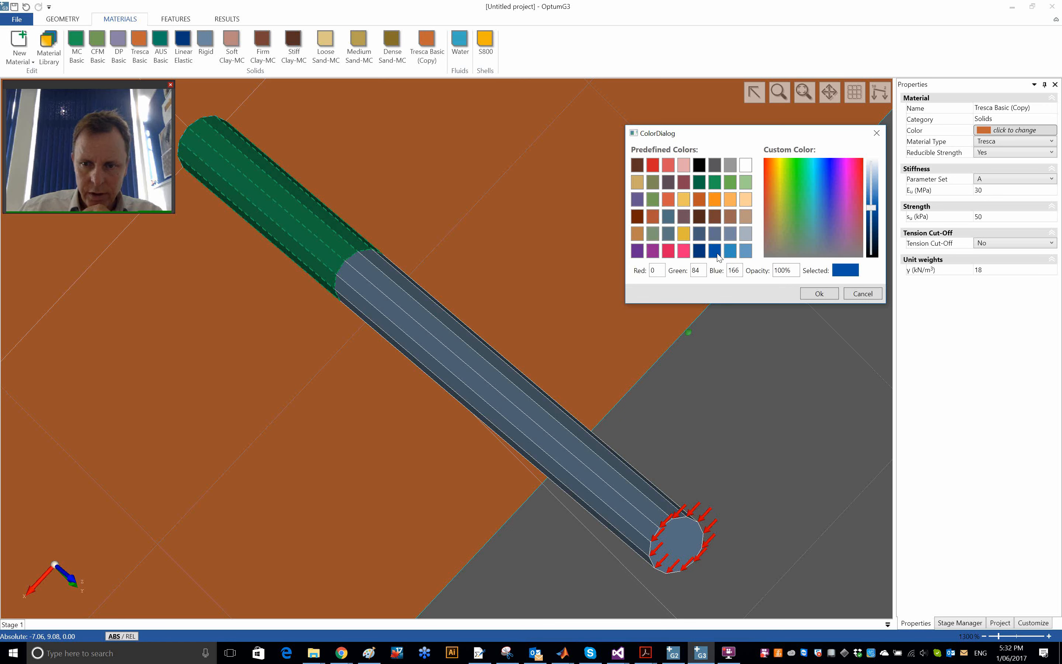
click(819, 293)
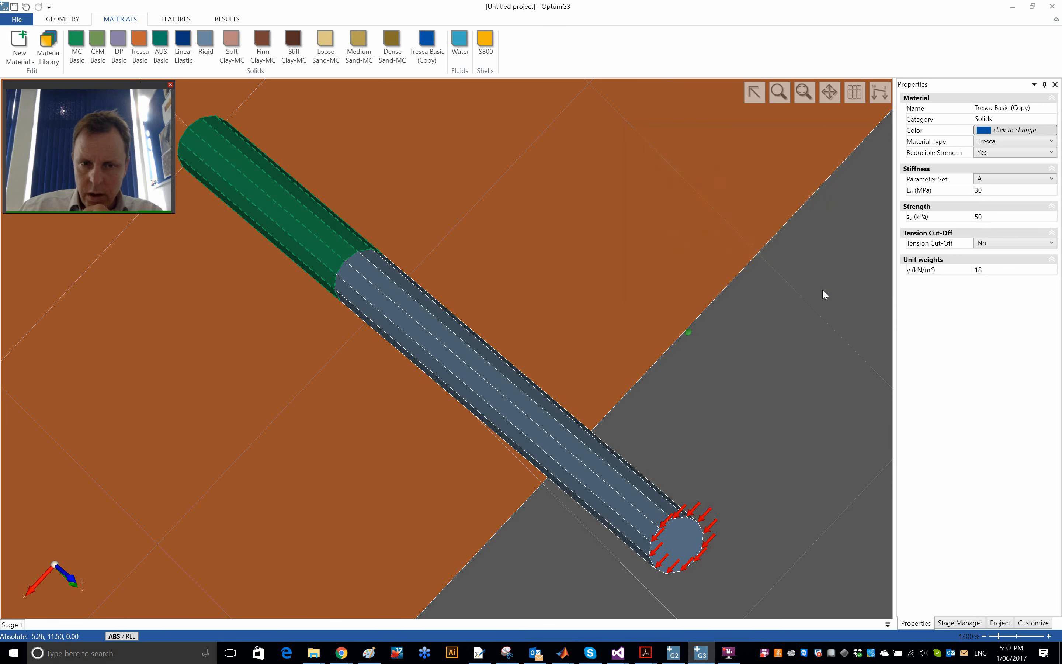
- Set the undrained shear strength of the copied Tresca material to 0 kPa
click(1002, 216)
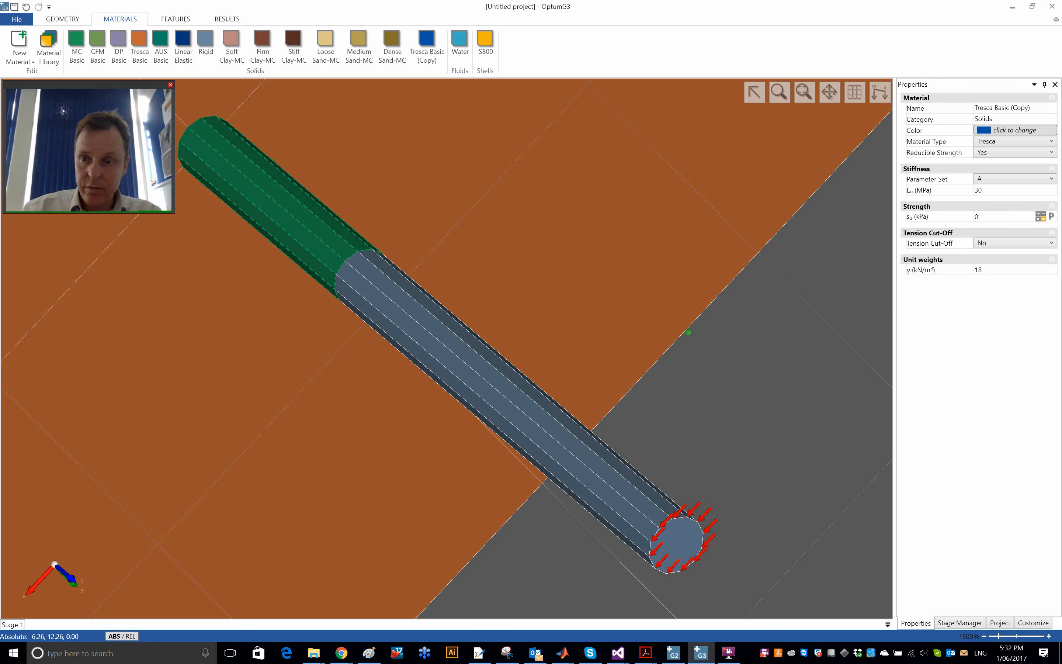
text(0)
key(Tab)
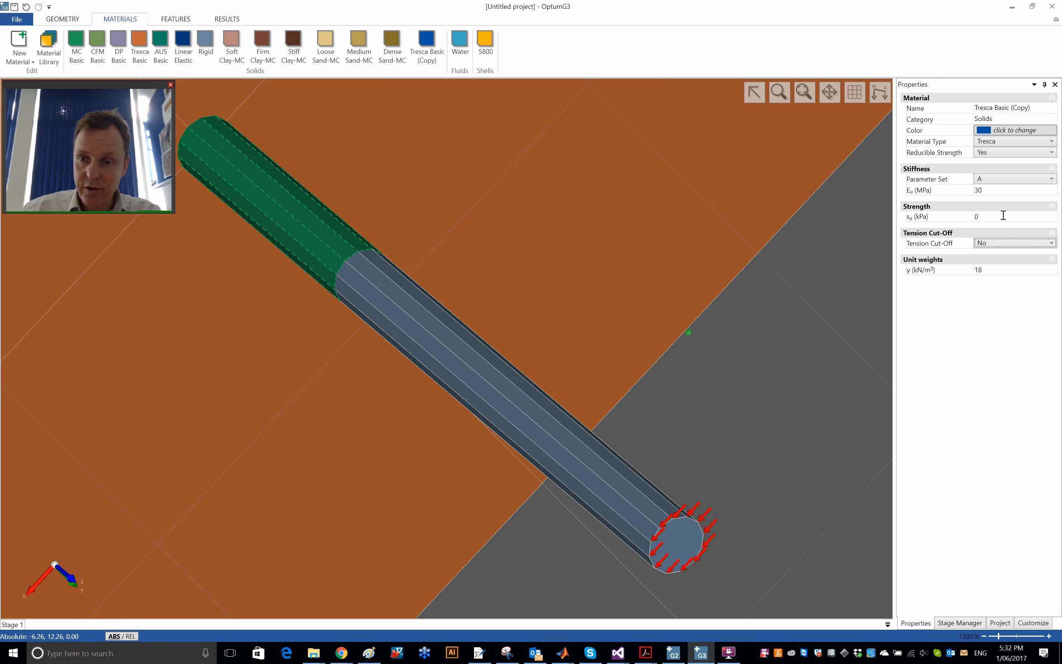
click(748, 401)
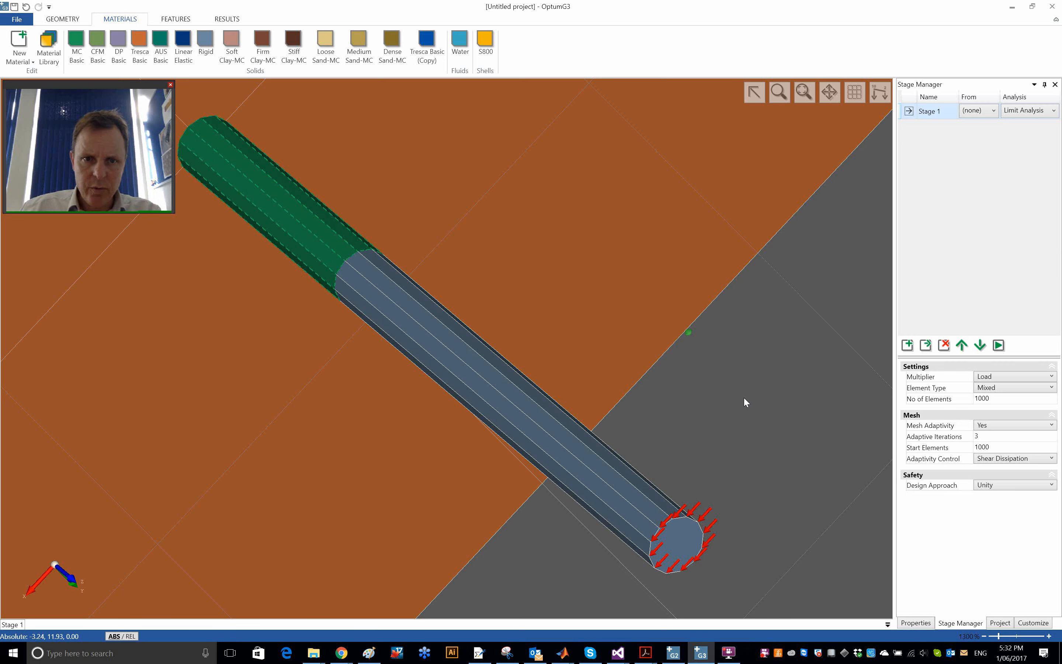
- Assign the Tresca Basic (Copy) material to all shear joint faces around the pile's embedded segment
click(308, 219)
click(302, 233)
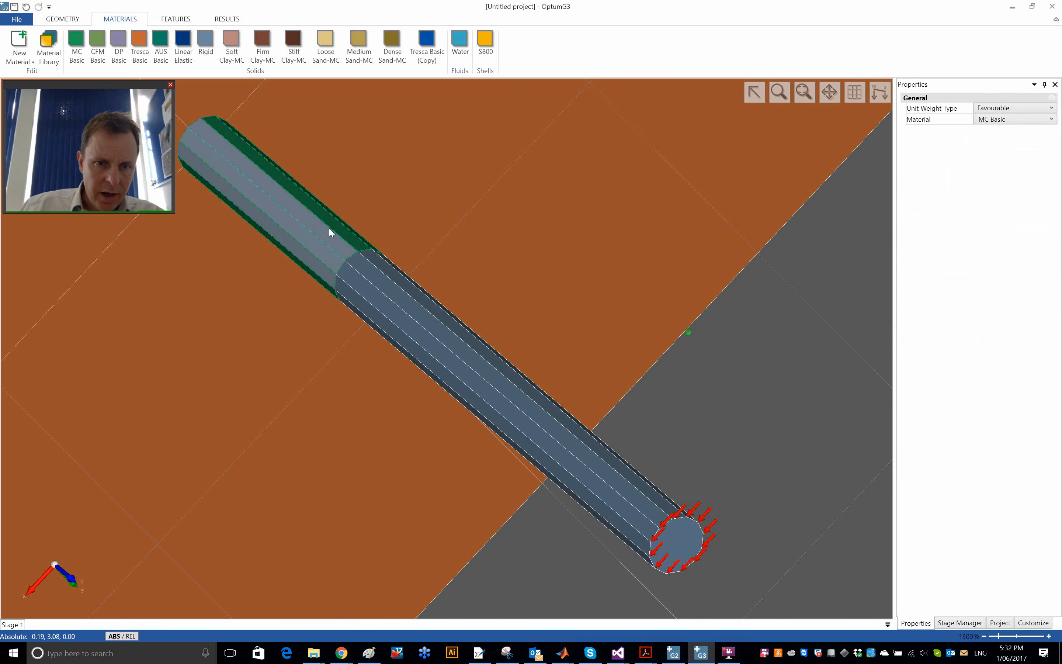
middle_drag(348, 218, 139, 298)
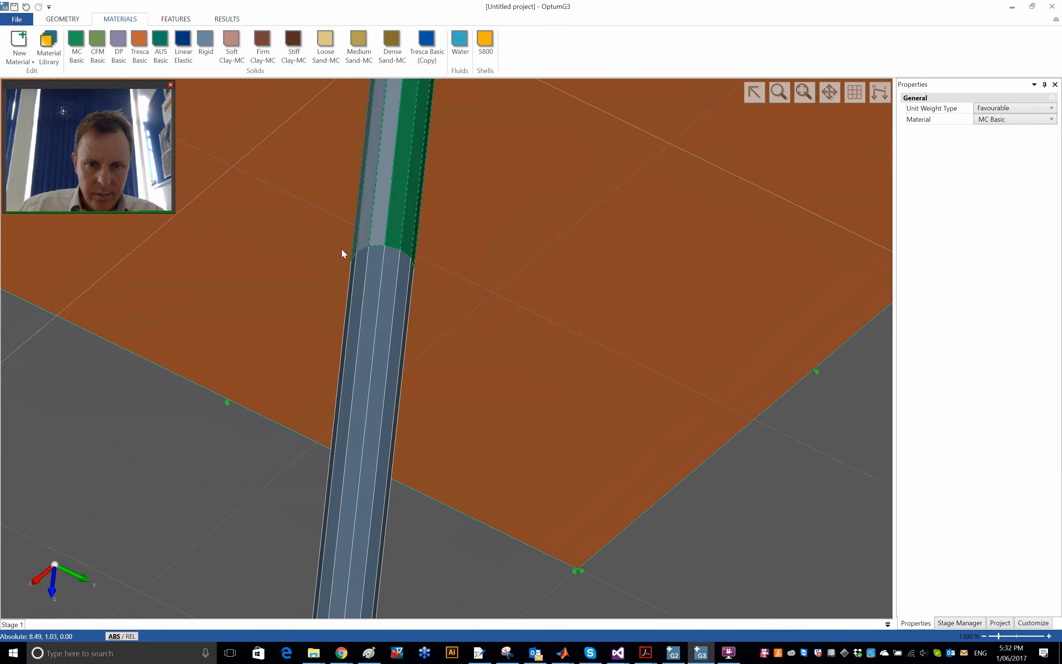
click(390, 225)
click(396, 228)
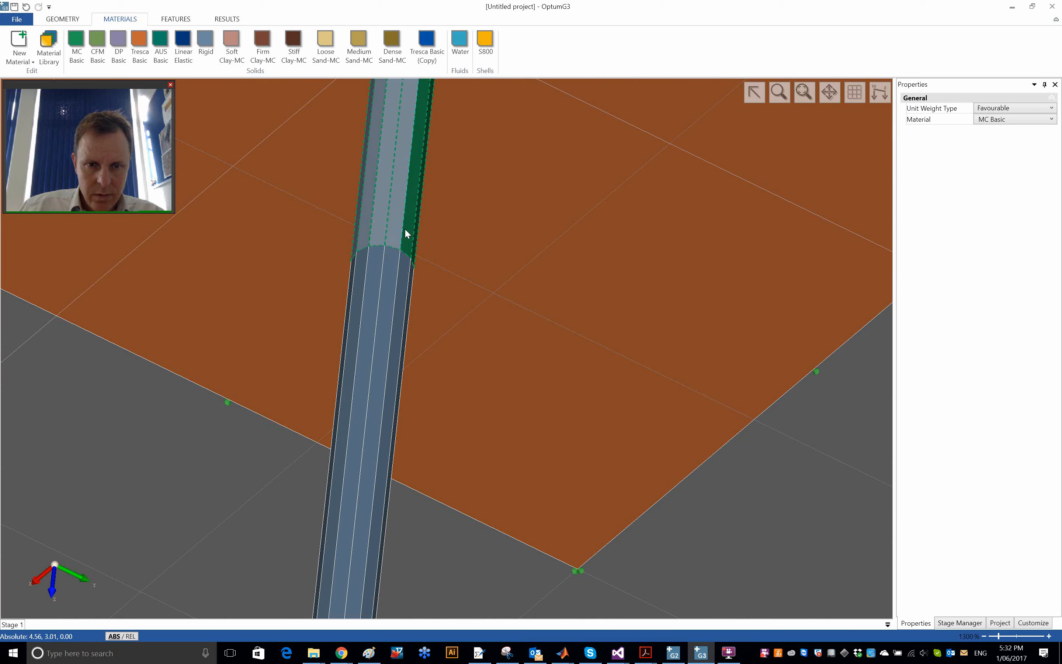
middle_drag(388, 233, 351, 220)
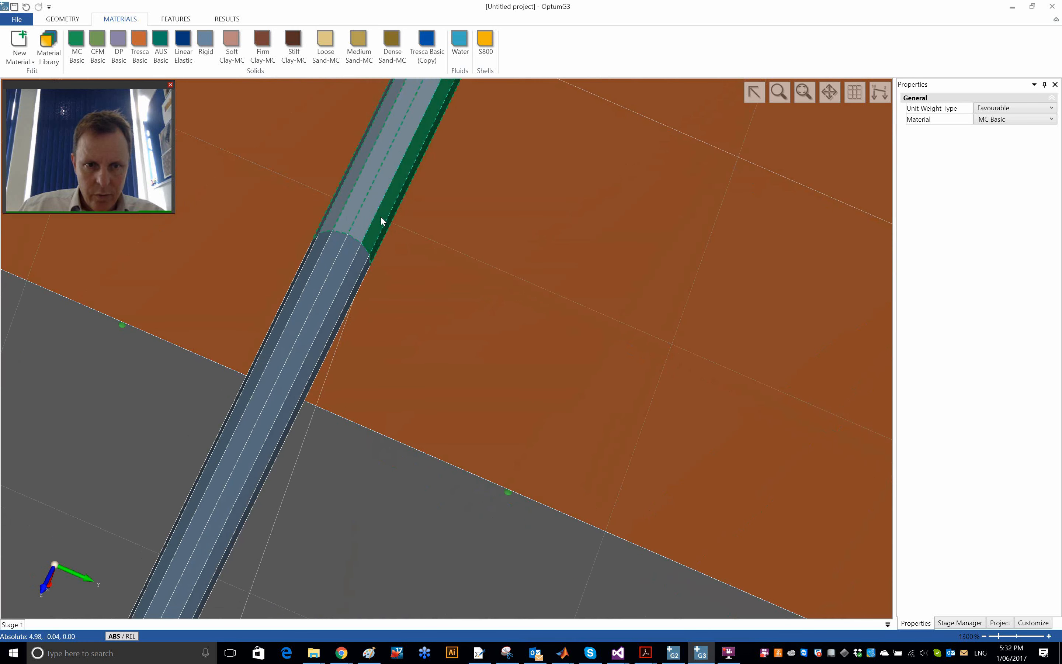
middle_drag(417, 242, 332, 208)
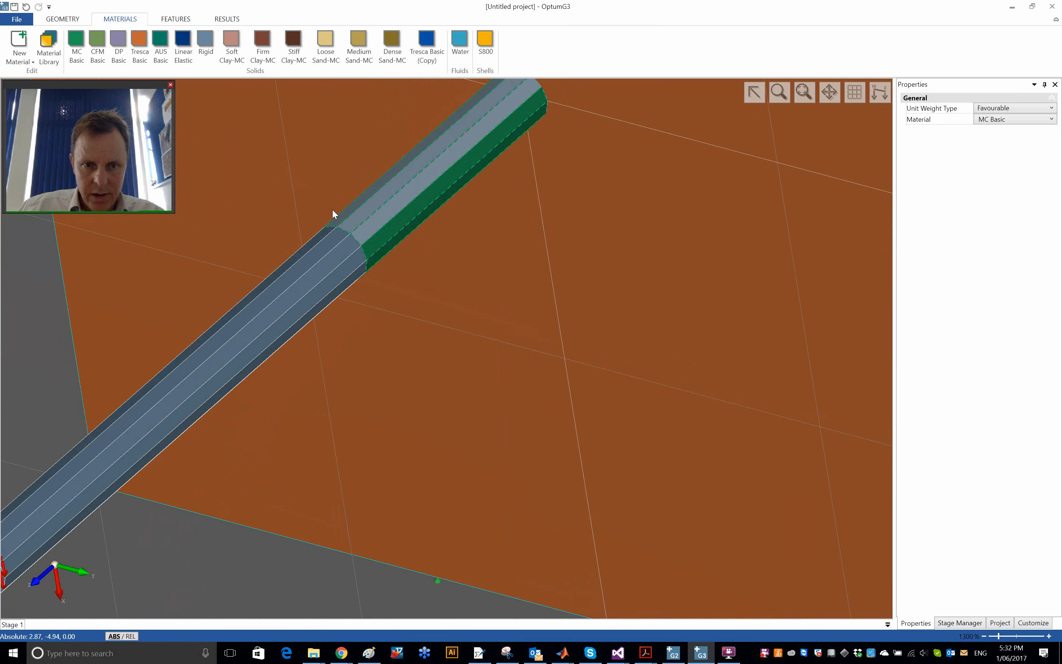
click(388, 233)
click(392, 242)
middle_drag(423, 256, 403, 130)
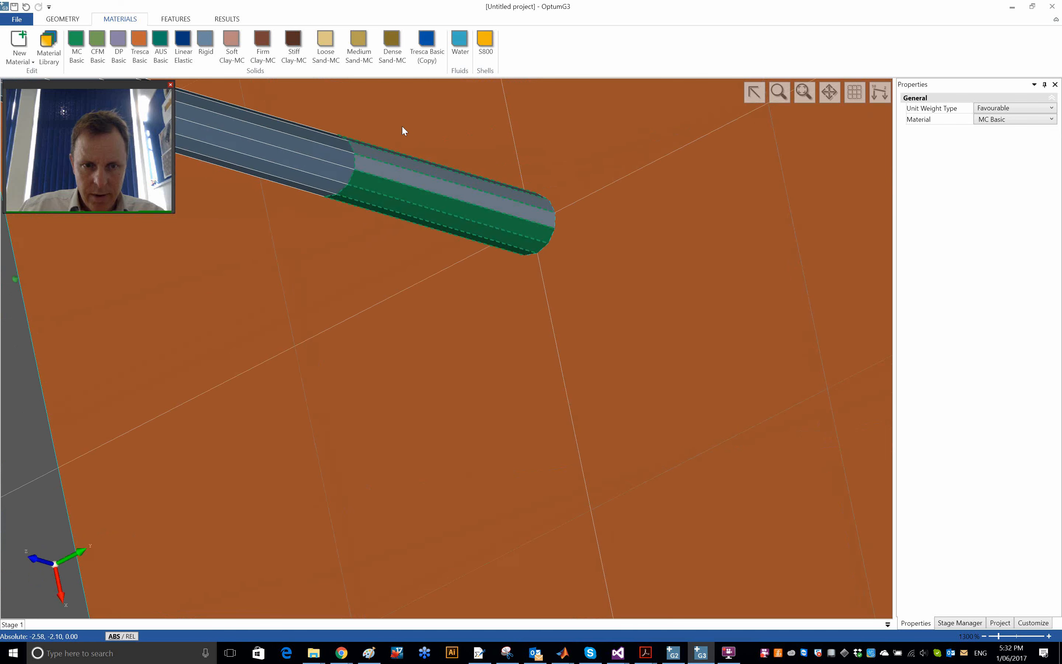
middle_drag(404, 203, 582, 190)
click(422, 193)
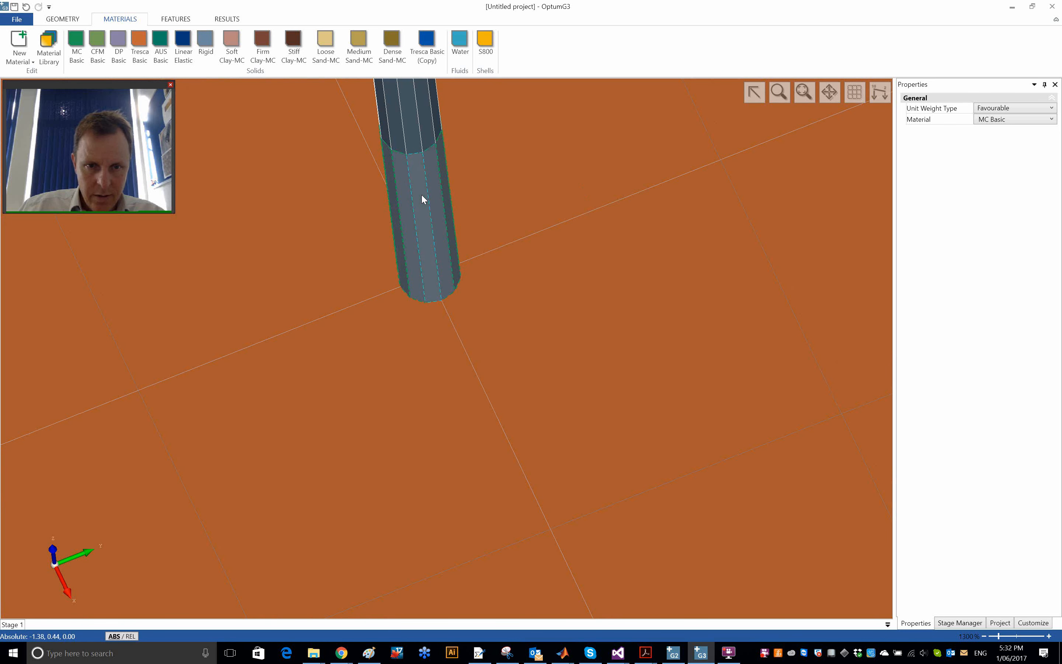
click(426, 42)
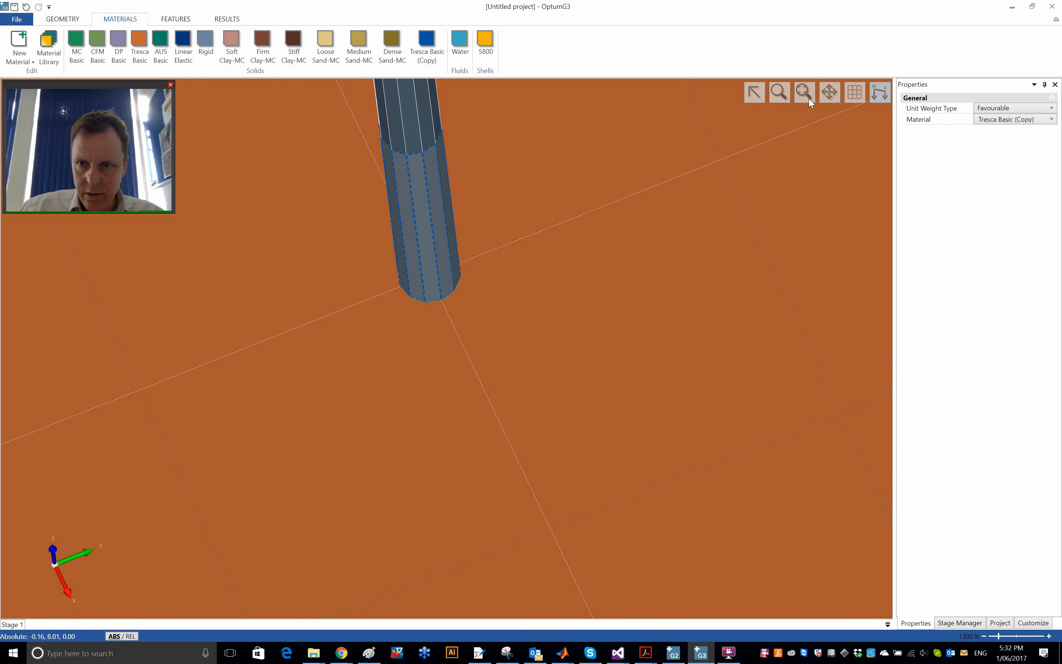
click(798, 96)
click(611, 166)
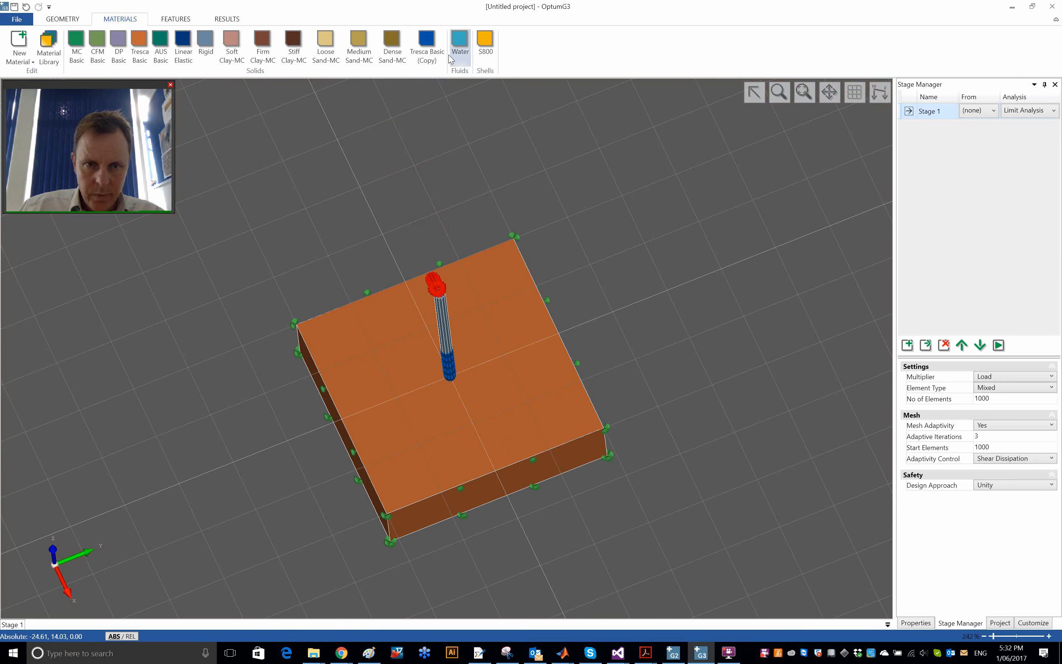
- Rename the copied Tresca material as Tresca Basic Interface
click(425, 42)
drag(1035, 107, 1010, 111)
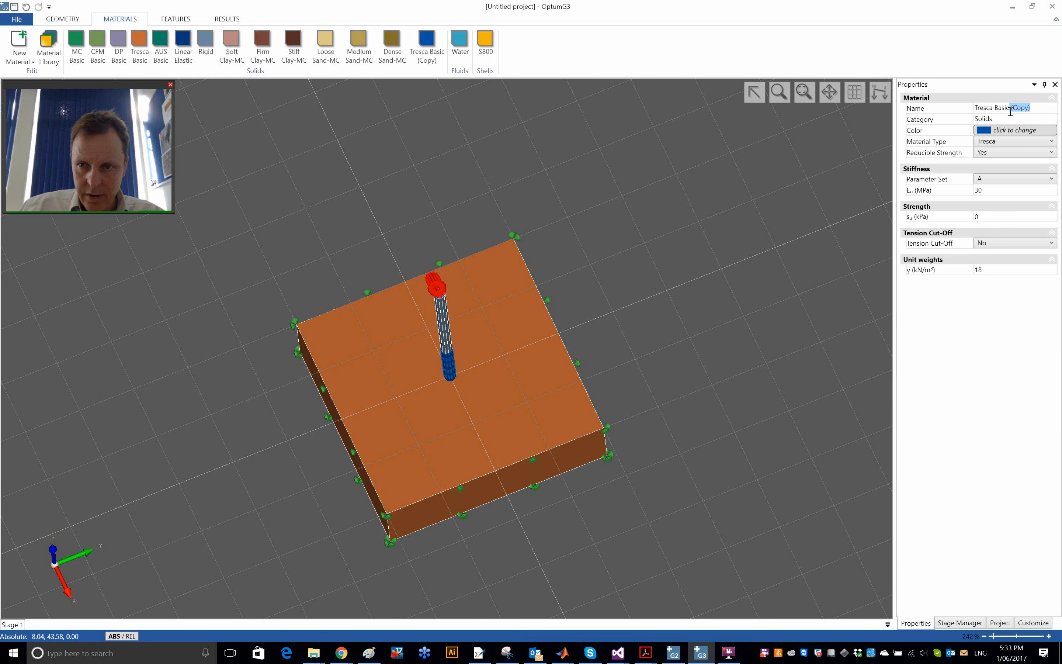
key(BackSpace)
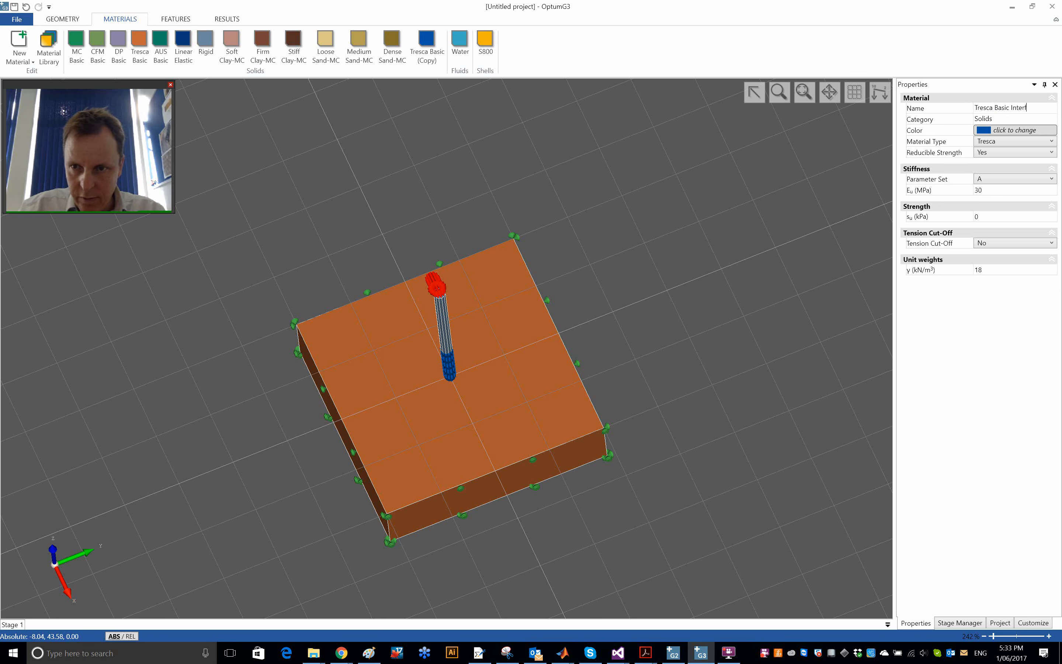
key(Return)
click(673, 279)
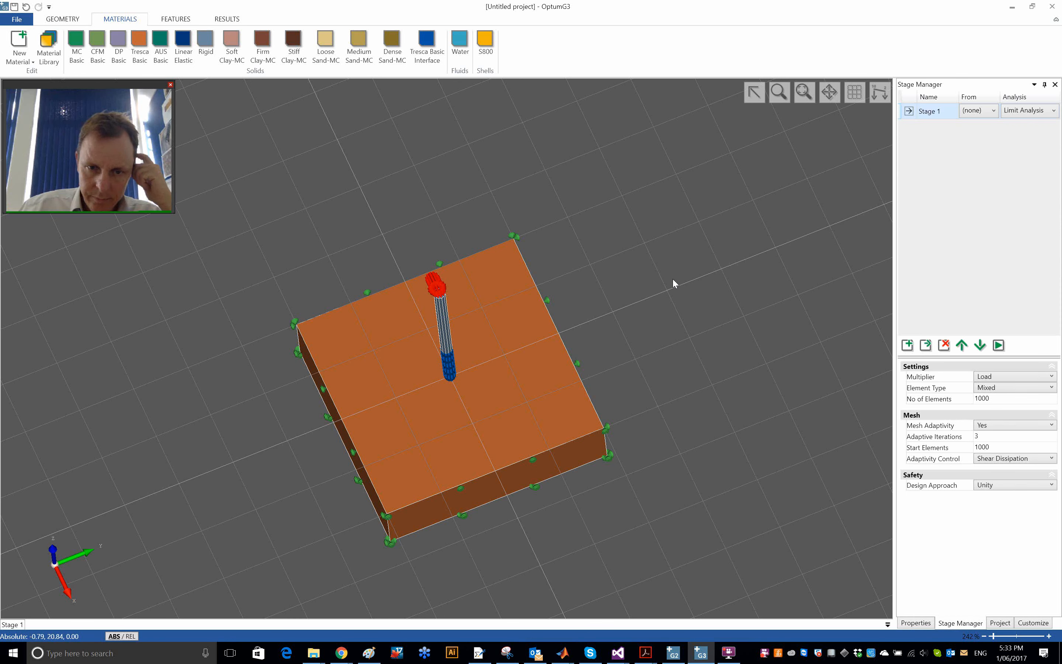
- Hide the soil solid to expose the underside of the pile's embedded segment
middle_drag(519, 433, 528, 362)
scroll(593, 346, up, 3)
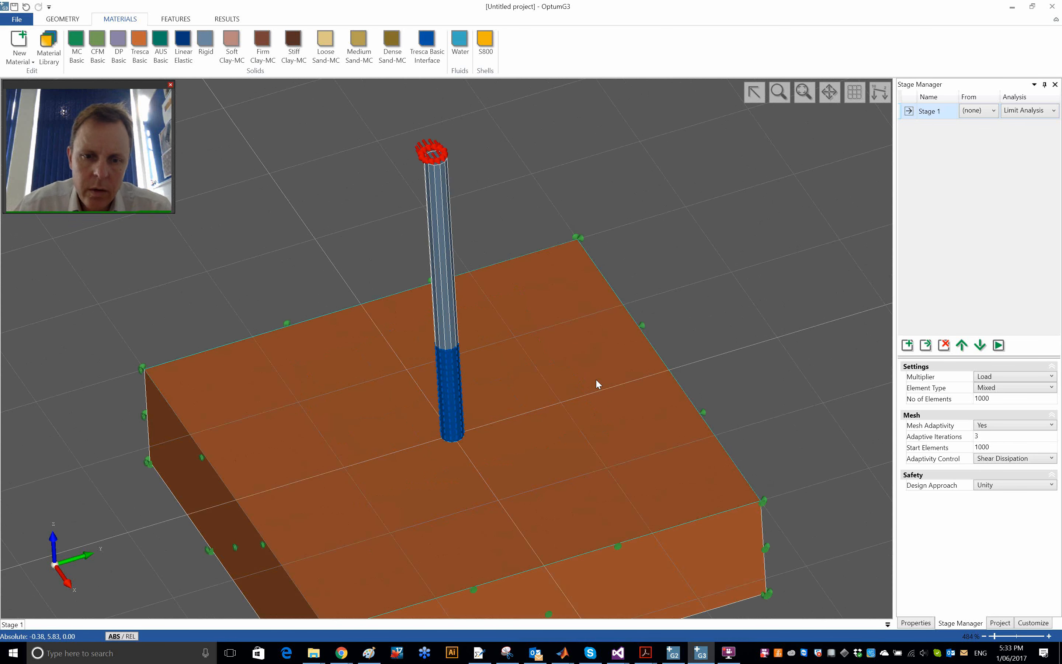
scroll(595, 382, up, 3)
click(595, 415)
right_click(581, 407)
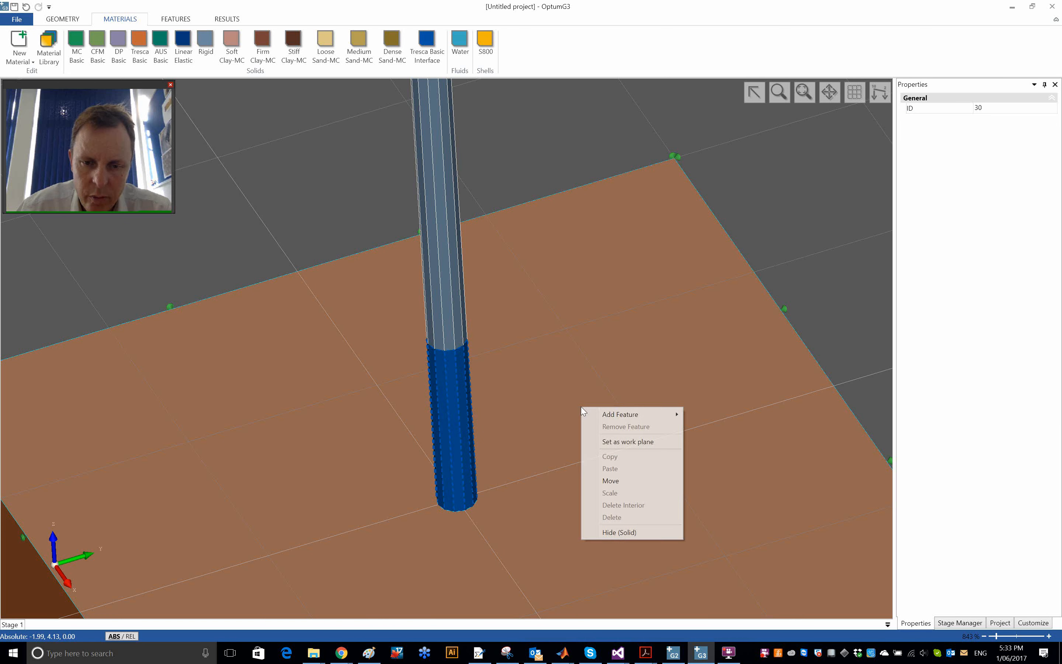
click(627, 532)
middle_drag(557, 543, 580, 296)
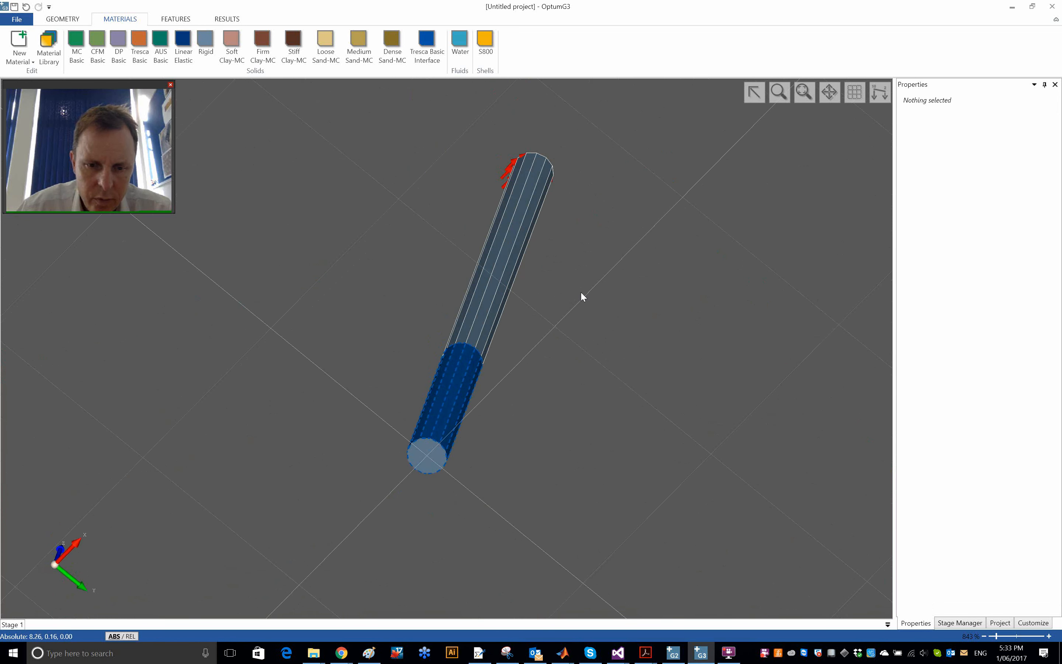
- Add a shear joint to the pile's base face and assign it the Tresca Basic Interface material
click(64, 19)
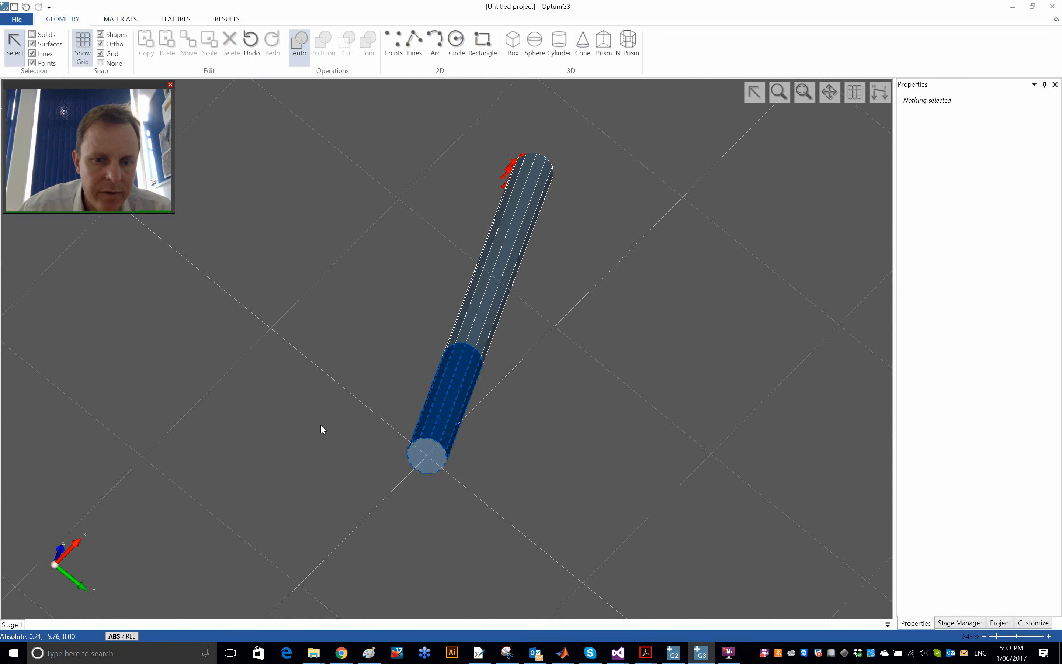
click(427, 447)
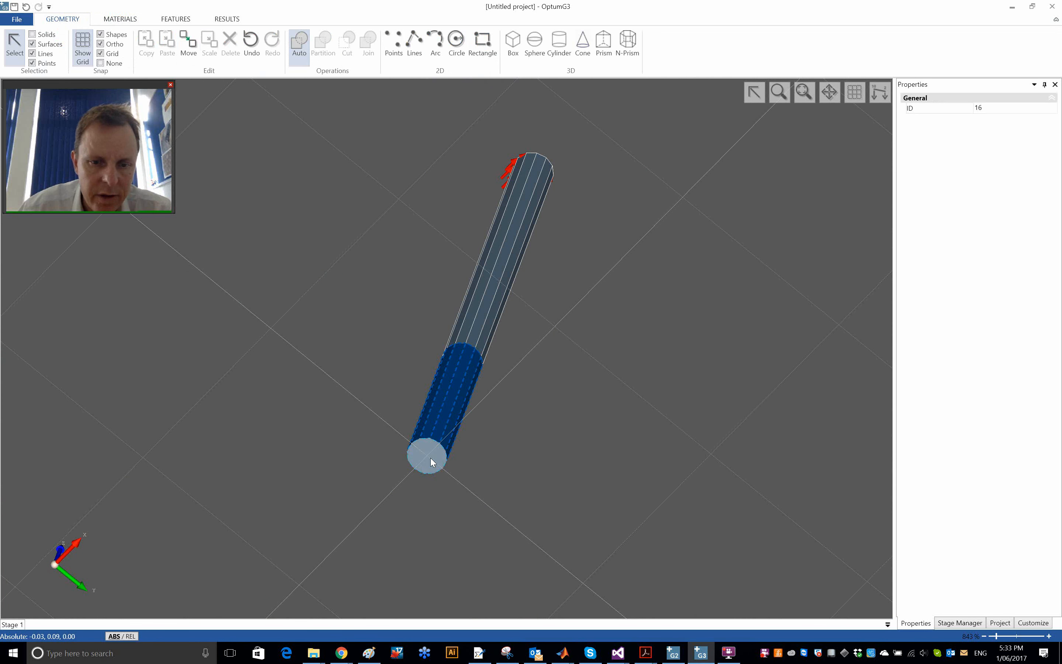
click(178, 19)
click(301, 51)
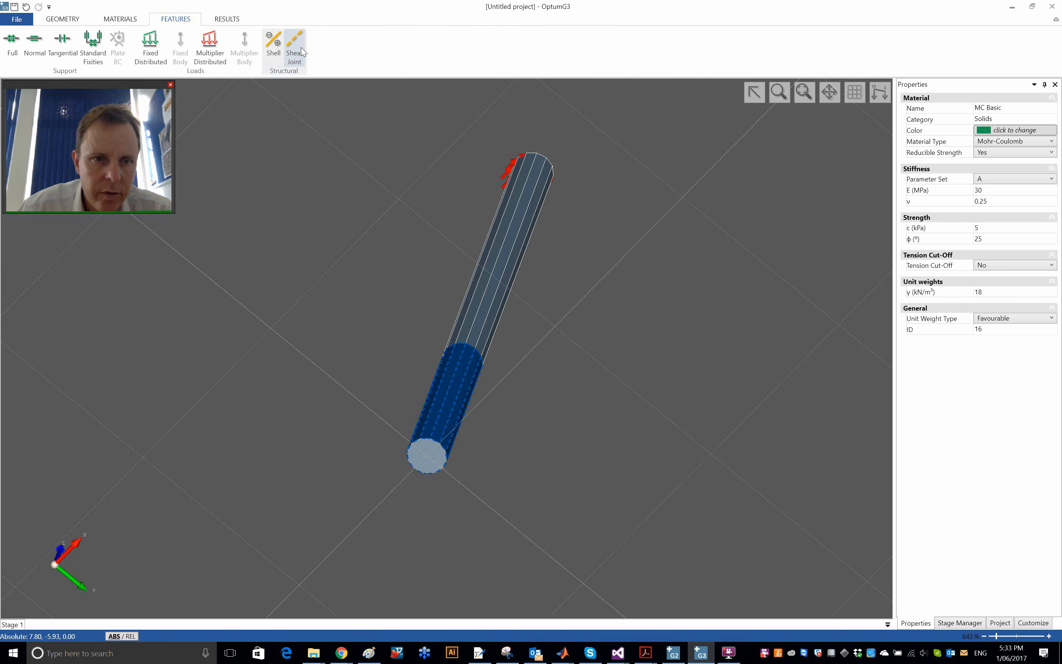
click(323, 273)
click(429, 460)
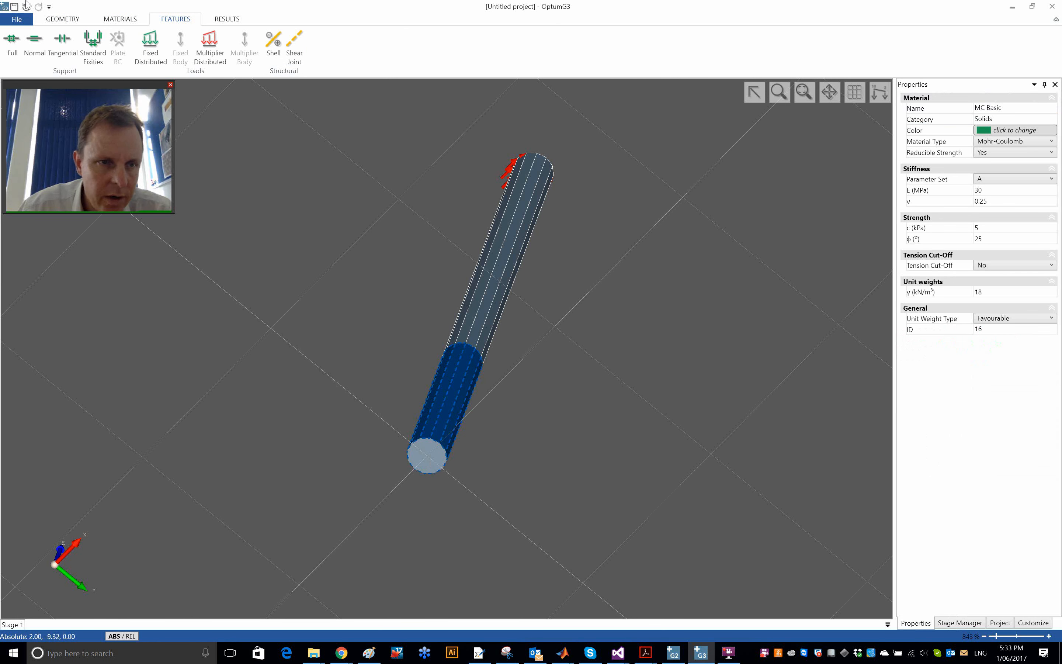
click(118, 19)
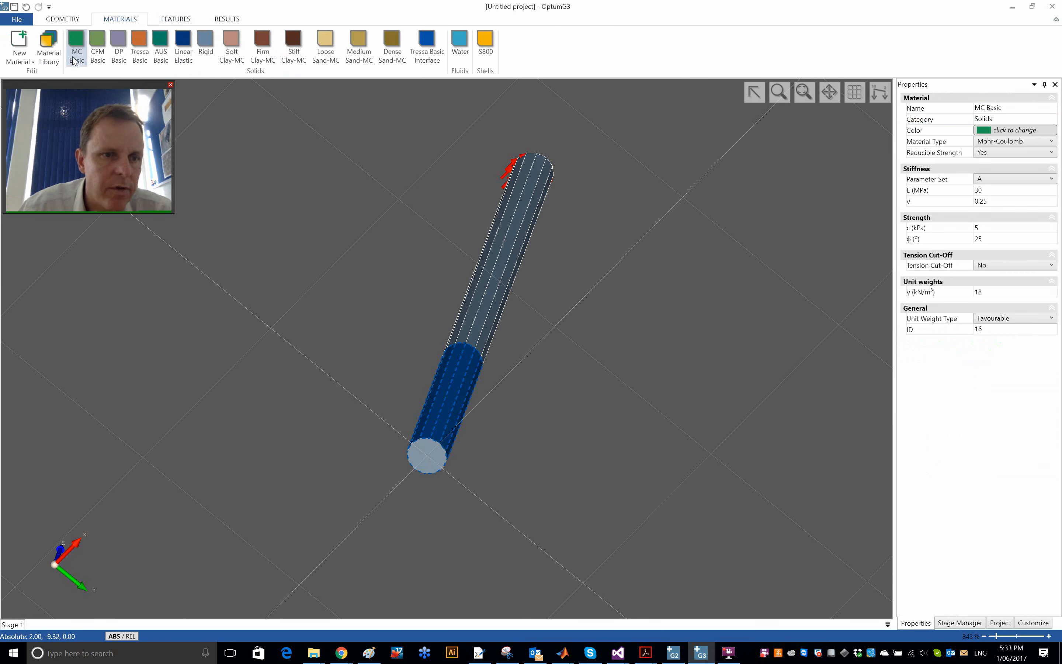
click(429, 56)
click(601, 227)
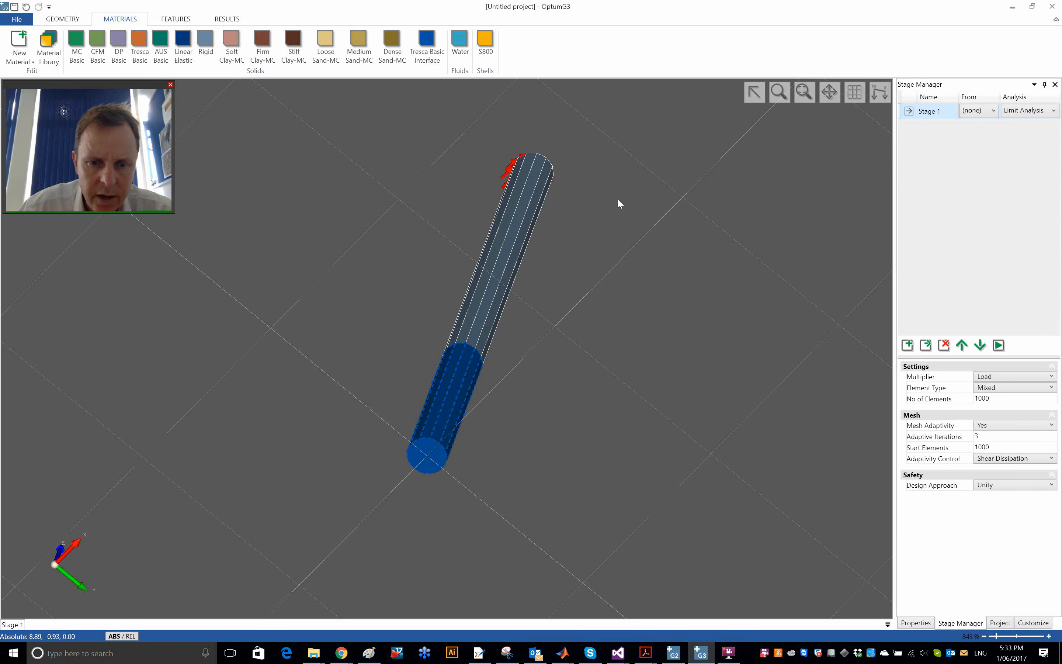
- Unhide the soil solid around the pile
right_click(618, 203)
click(674, 326)
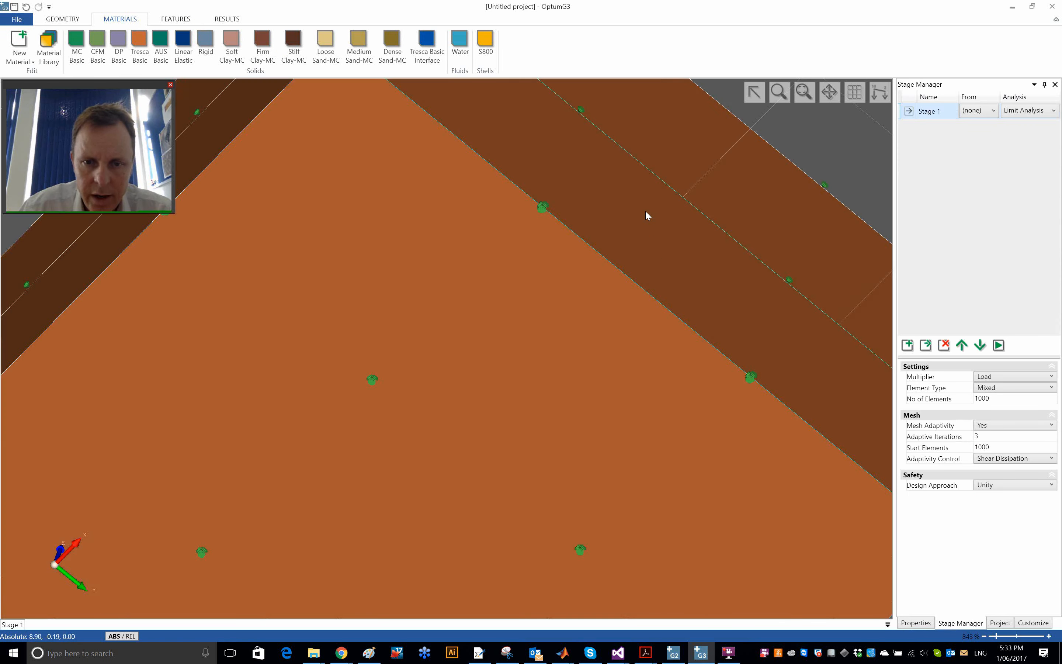
middle_drag(646, 211, 257, 385)
scroll(326, 374, down, 6)
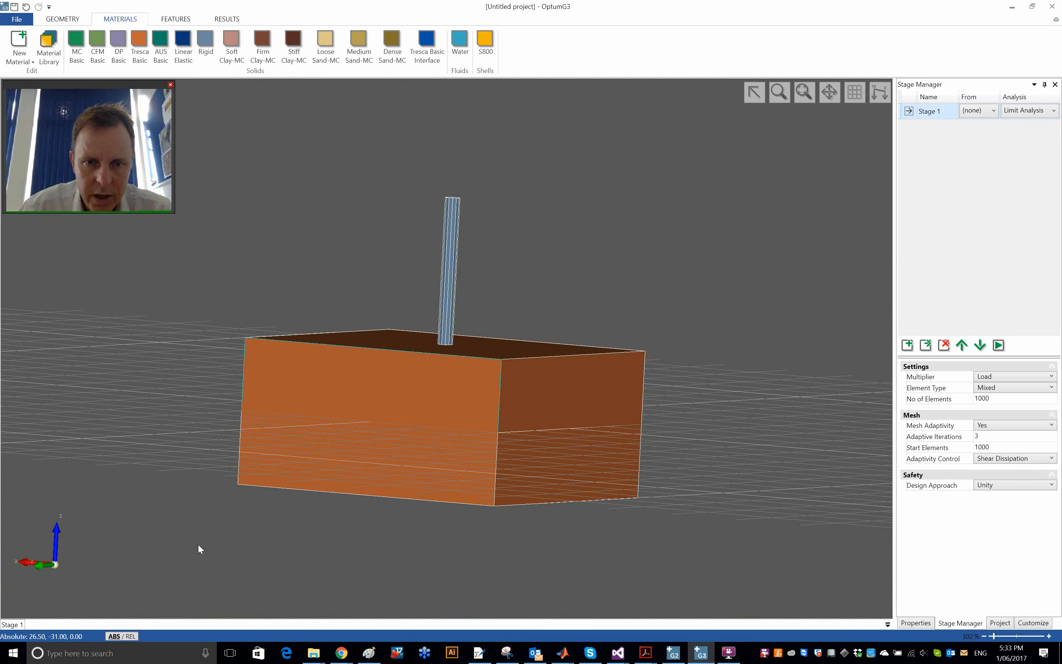
middle_drag(198, 548, 214, 476)
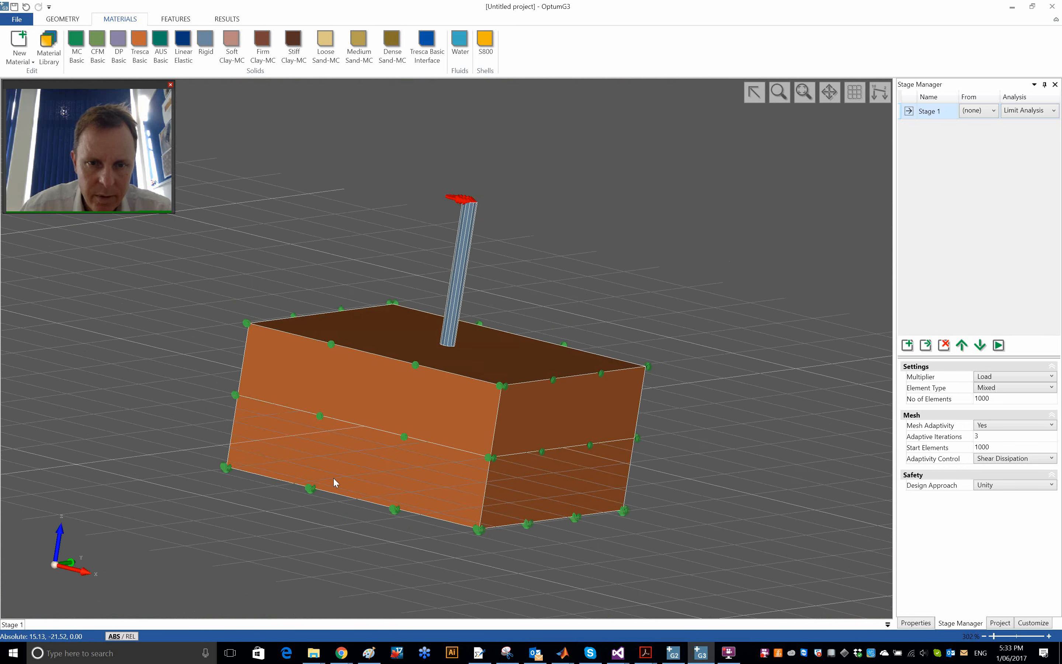
middle_drag(333, 478, 120, 548)
middle_drag(304, 548, 242, 532)
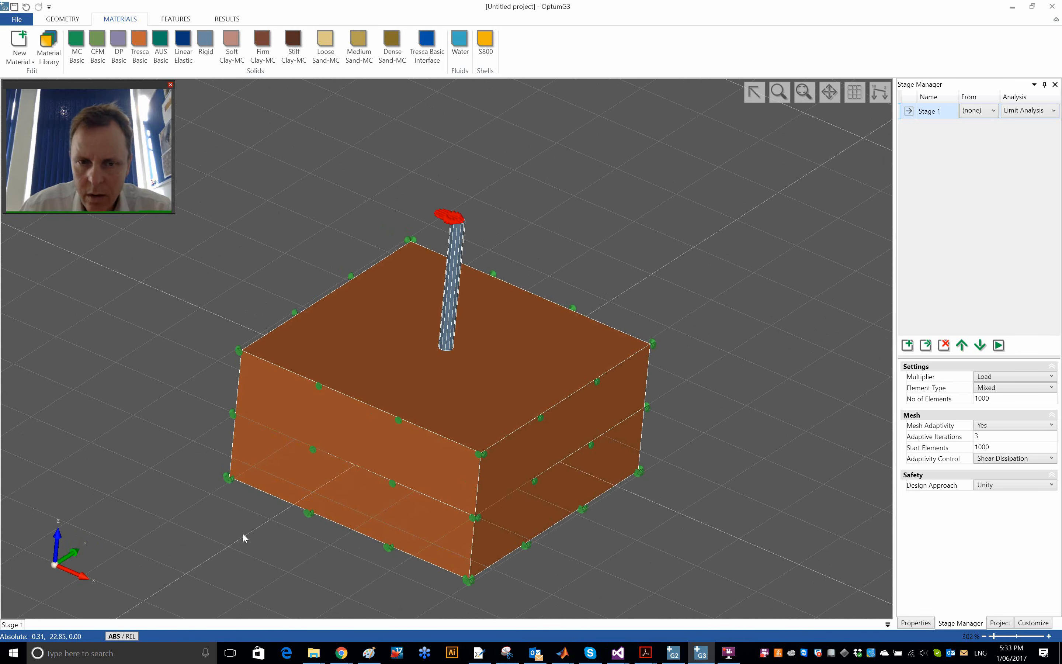
- Run the Stage 1 limit analysis and move its log window clear of the model
click(998, 345)
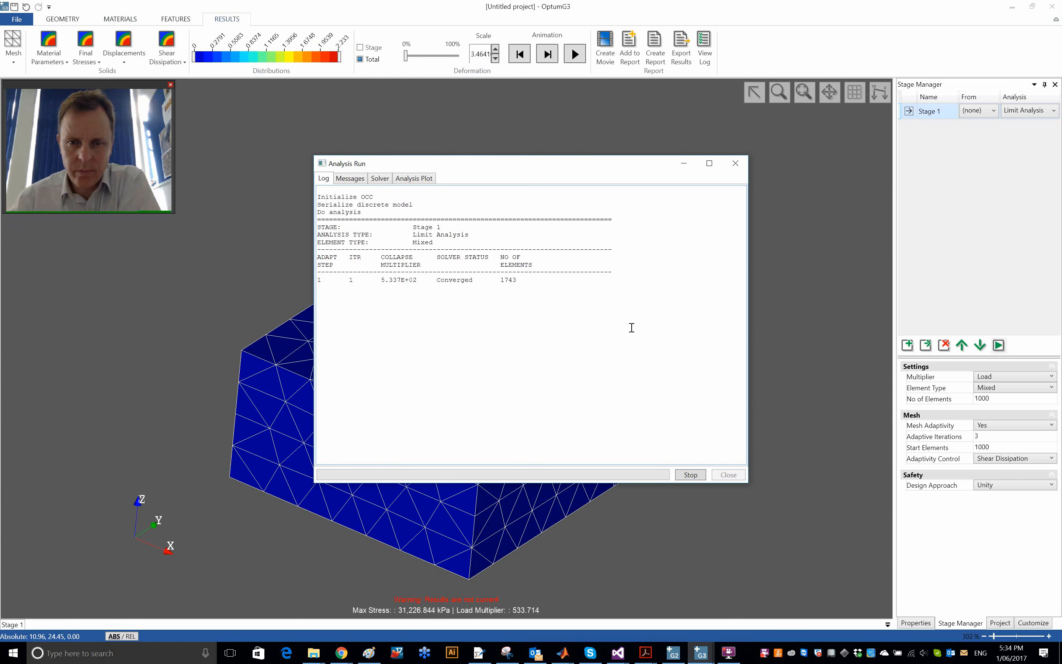
drag(502, 175, 820, 199)
- Animate the collapse deformation and examine how the soil surface moves around the pile at the joint interface
click(575, 54)
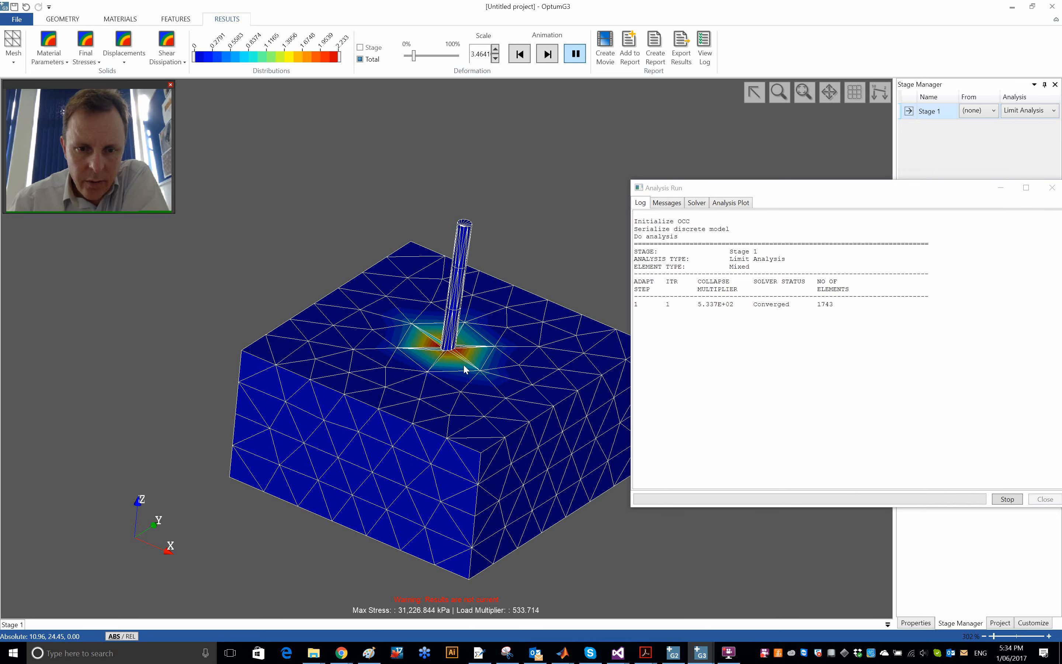
scroll(448, 355, up, 3)
scroll(448, 354, up, 5)
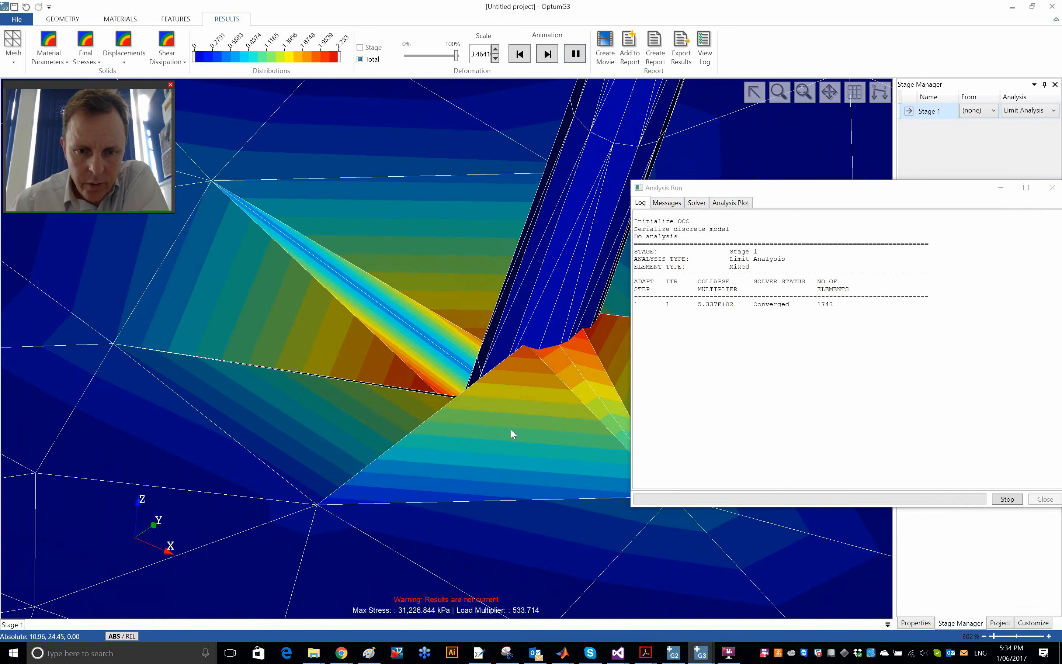
middle_drag(483, 400, 203, 312)
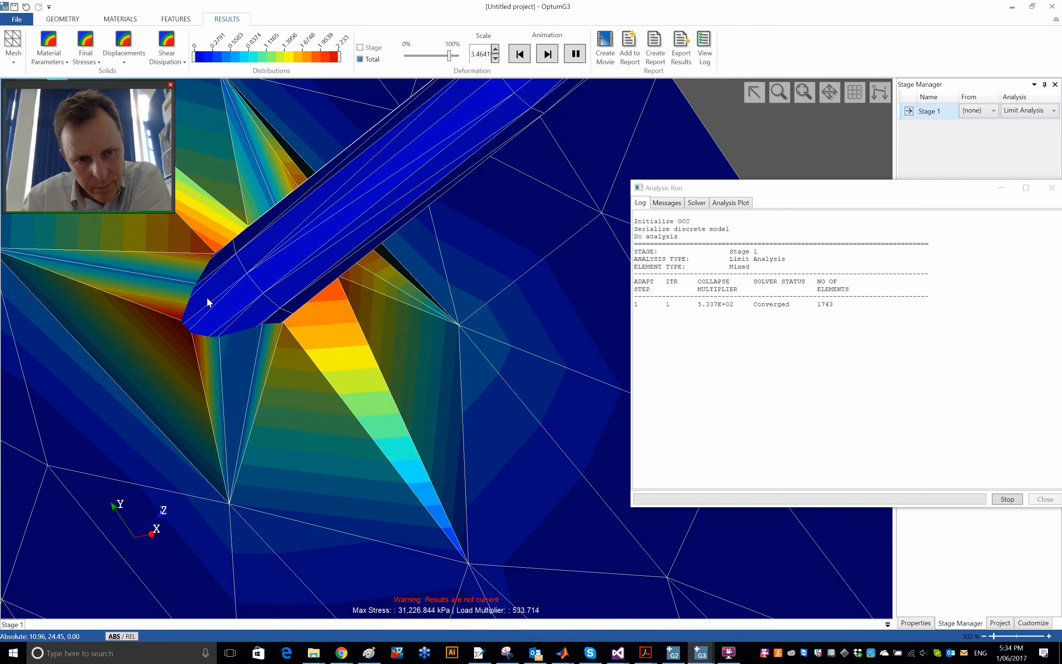
middle_drag(236, 366, 315, 333)
scroll(323, 336, up, 5)
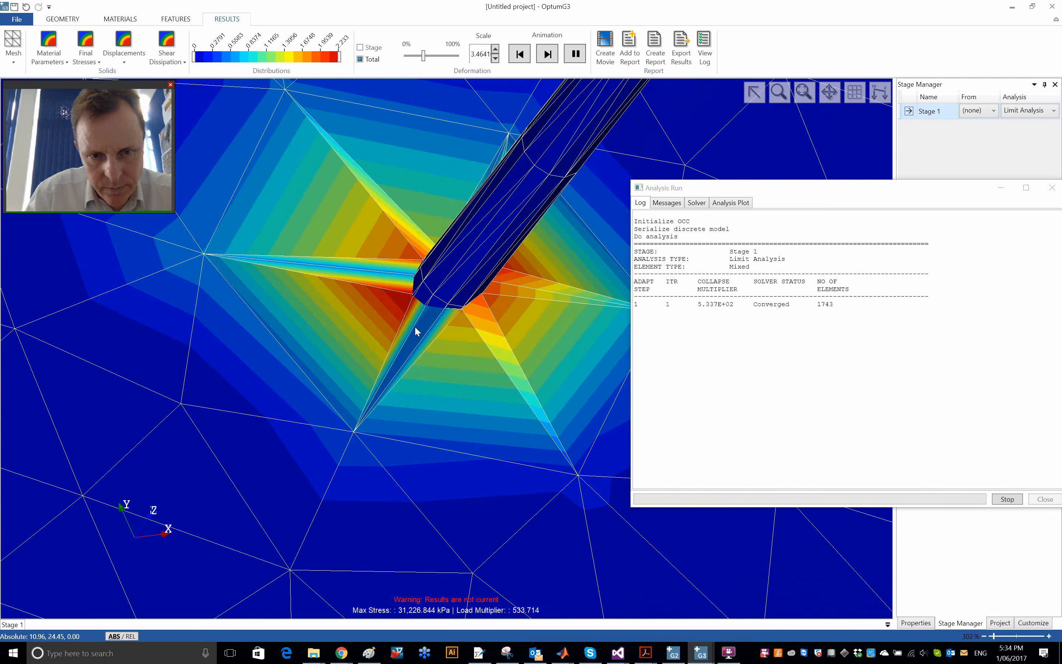
mouse_move(359, 337)
middle_down()
mouse_move(375, 330)
mouse_move(364, 343)
middle_up()
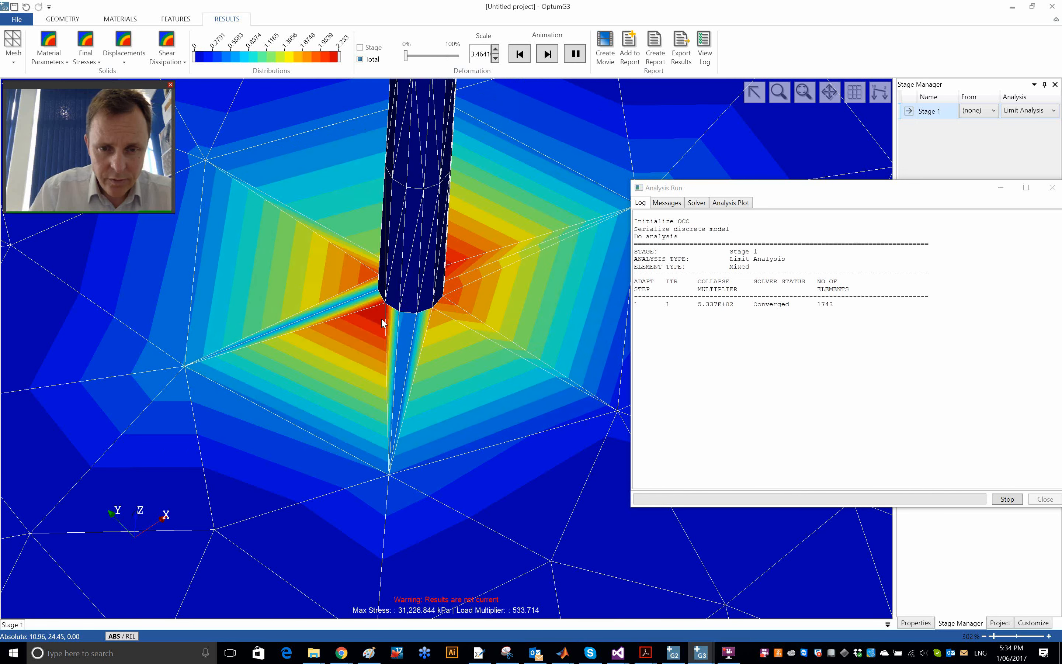
- Stop the animation, show the full deformation, and reduce the deformation scale to 2
click(520, 56)
click(546, 55)
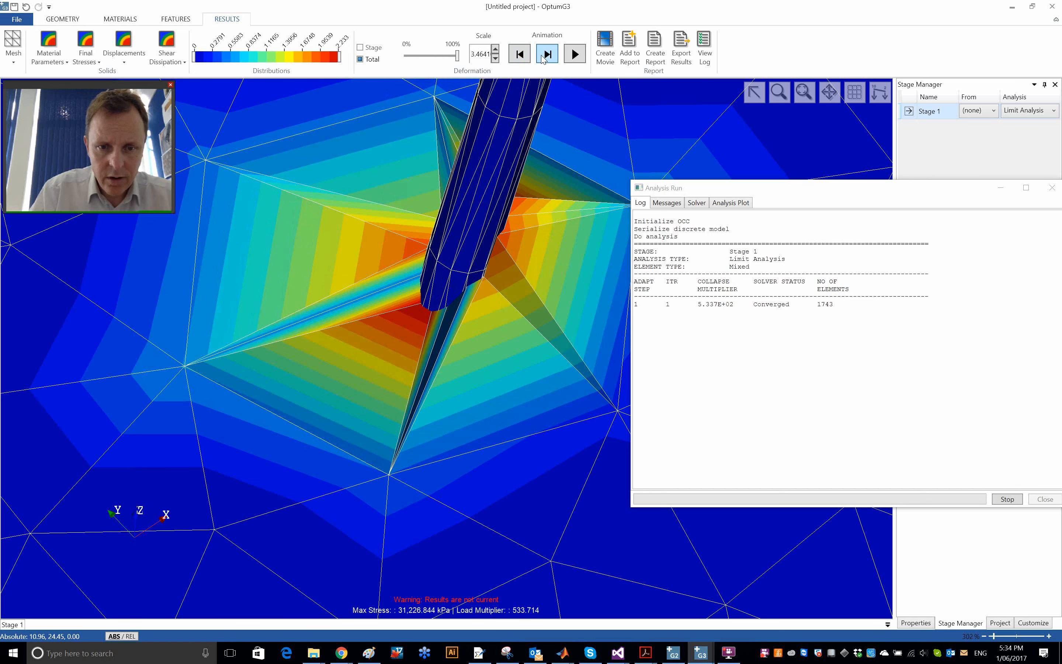
click(495, 59)
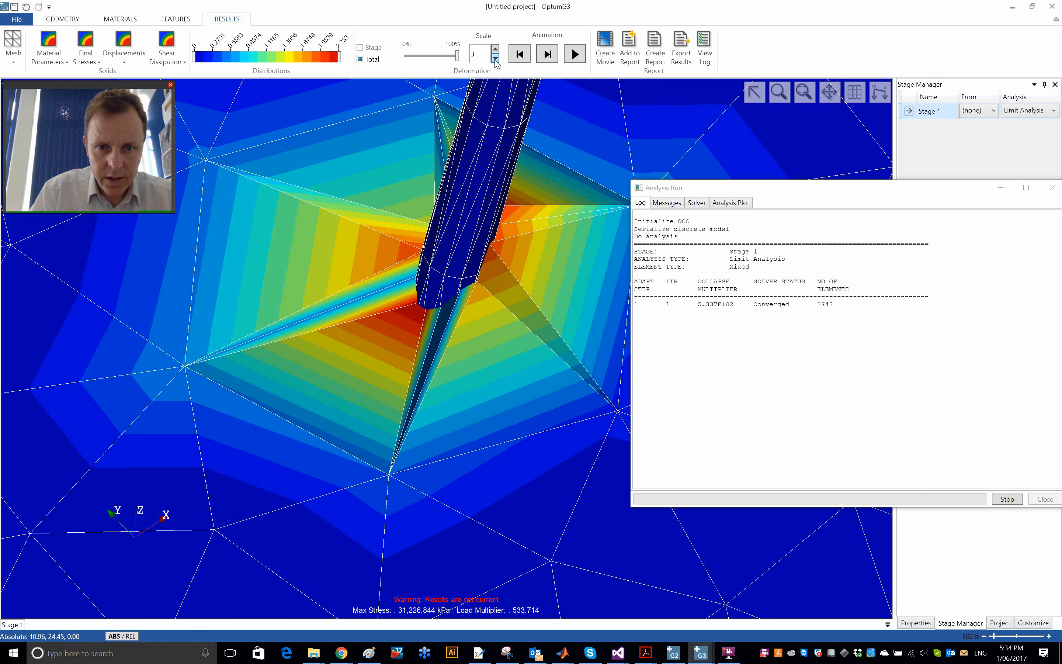
click(495, 59)
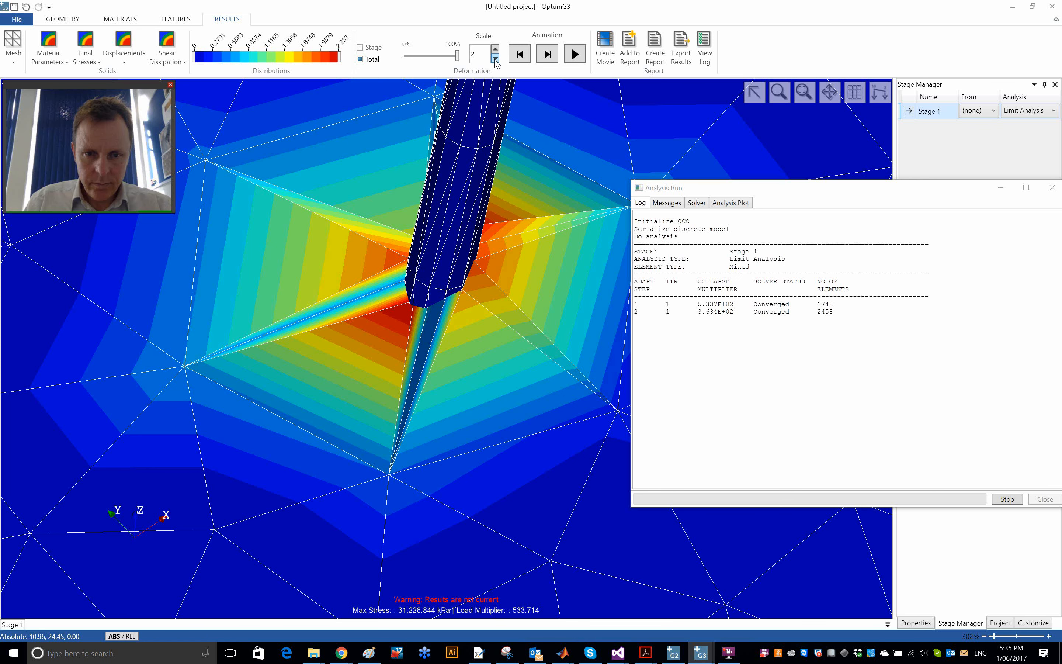
click(495, 59)
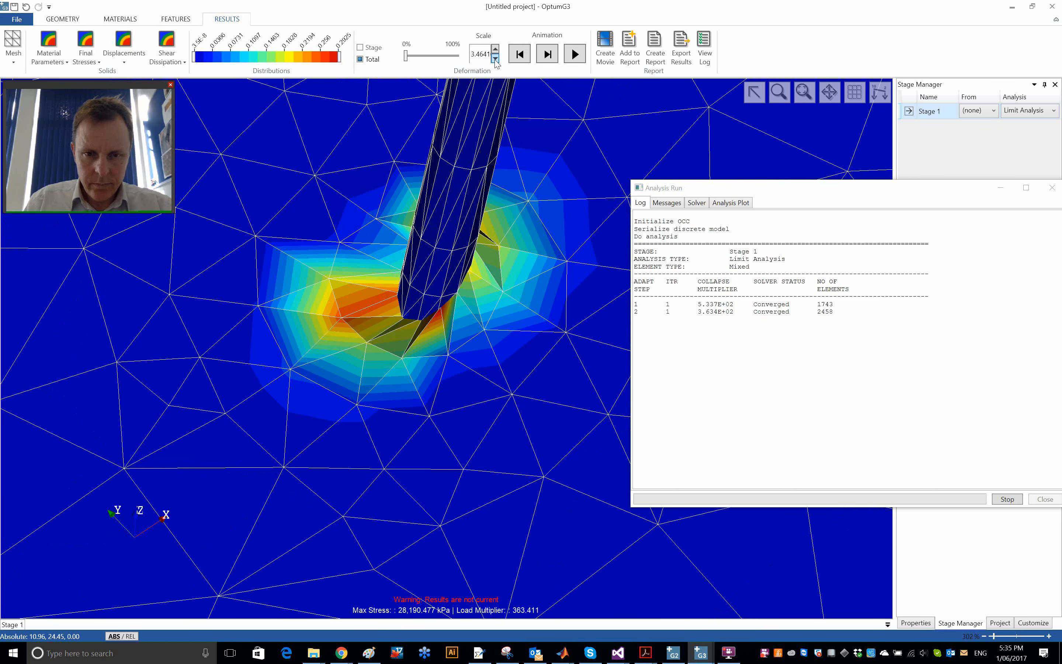
- Animate the second adaptive step's deformation and inspect the soil close to the pile
click(575, 53)
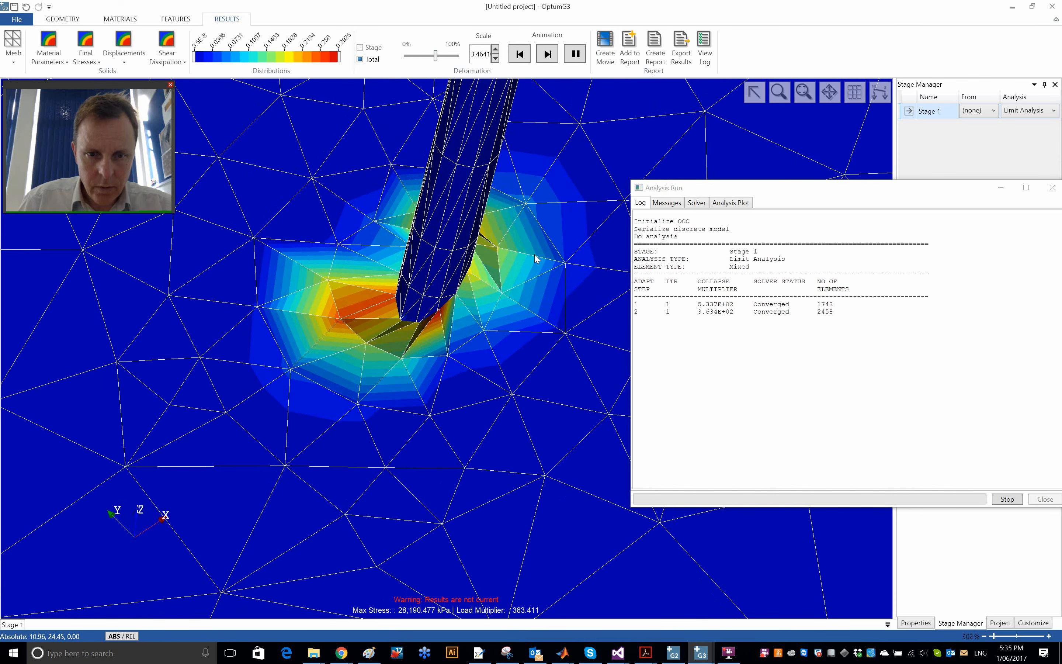
scroll(410, 313, up, 3)
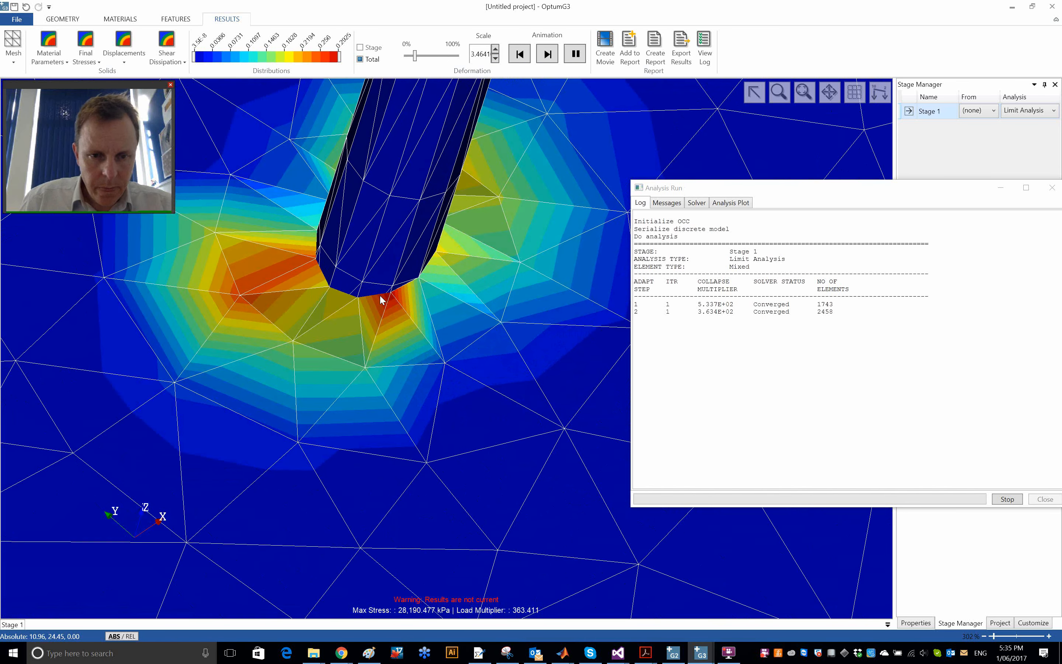
middle_drag(369, 302, 314, 329)
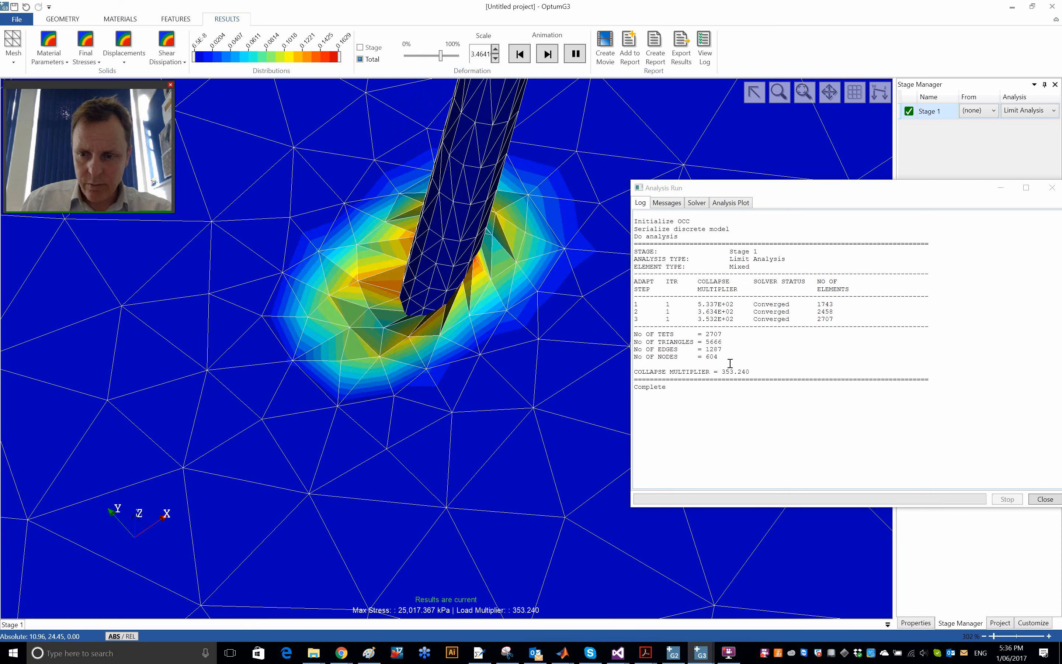
- Examine the final shear dissipation and deformed mesh around the pile, and reset the animation to its start
scroll(429, 295, up, 3)
scroll(429, 293, up, 2)
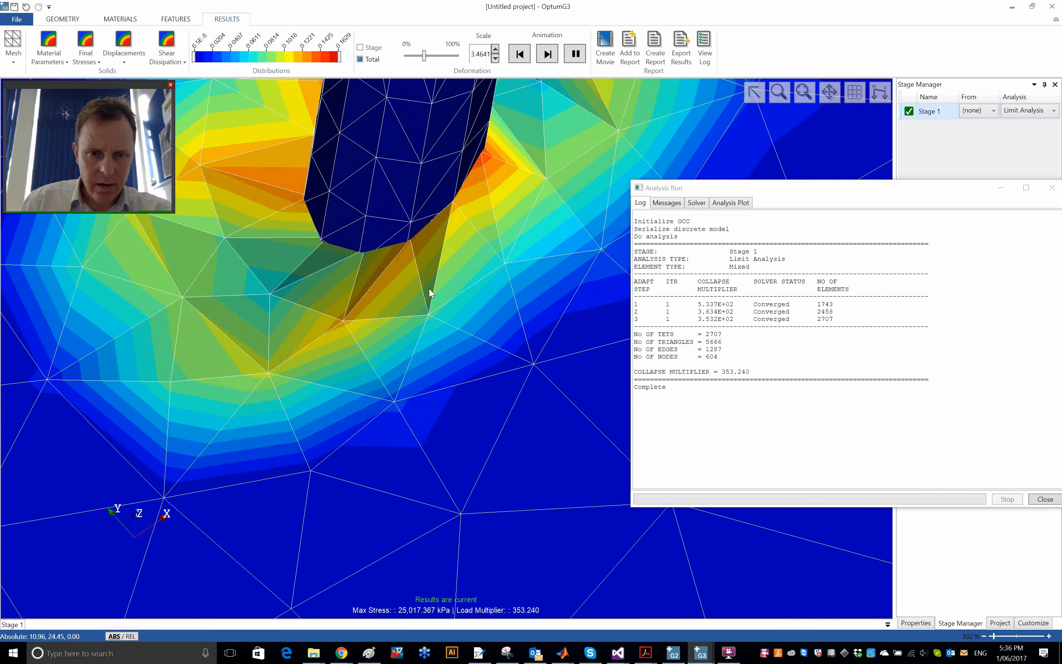
scroll(438, 303, up, 1)
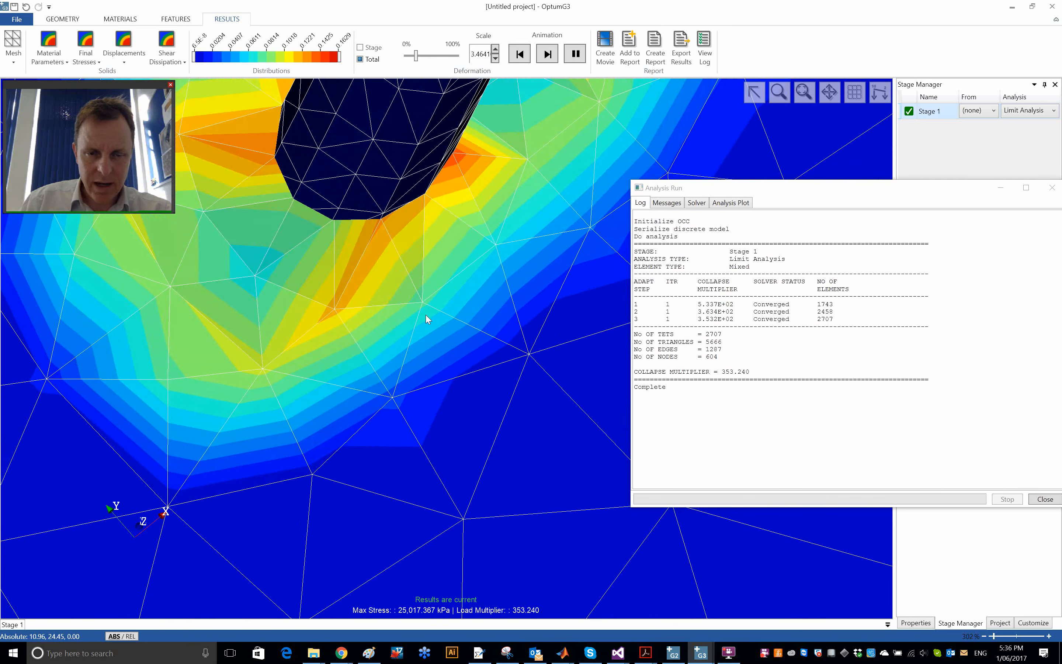
scroll(427, 316, down, 5)
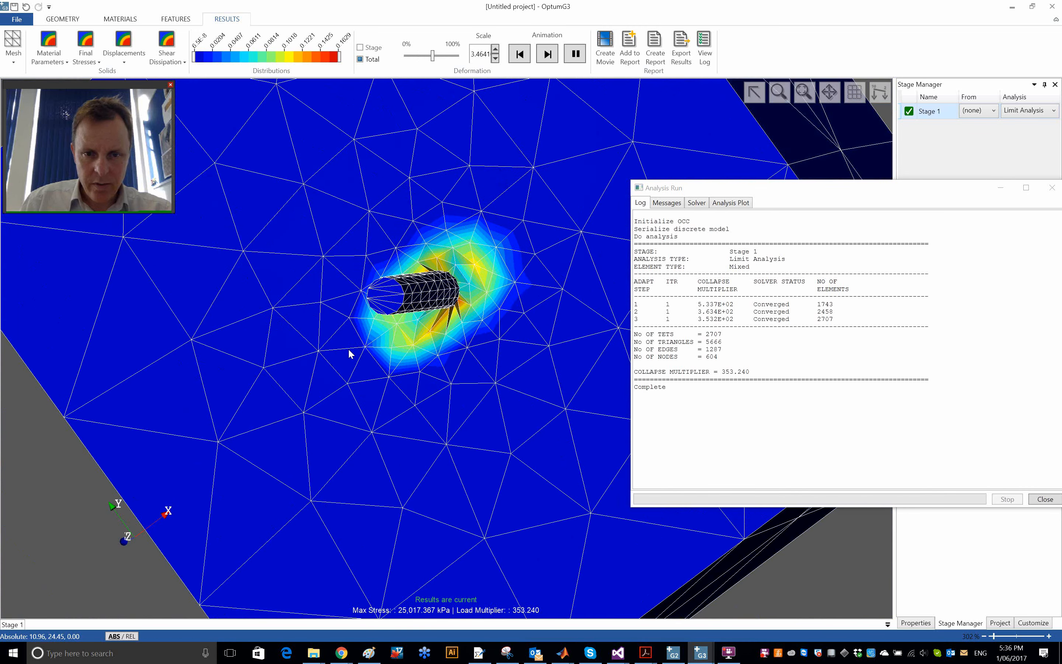
middle_drag(349, 348, 420, 318)
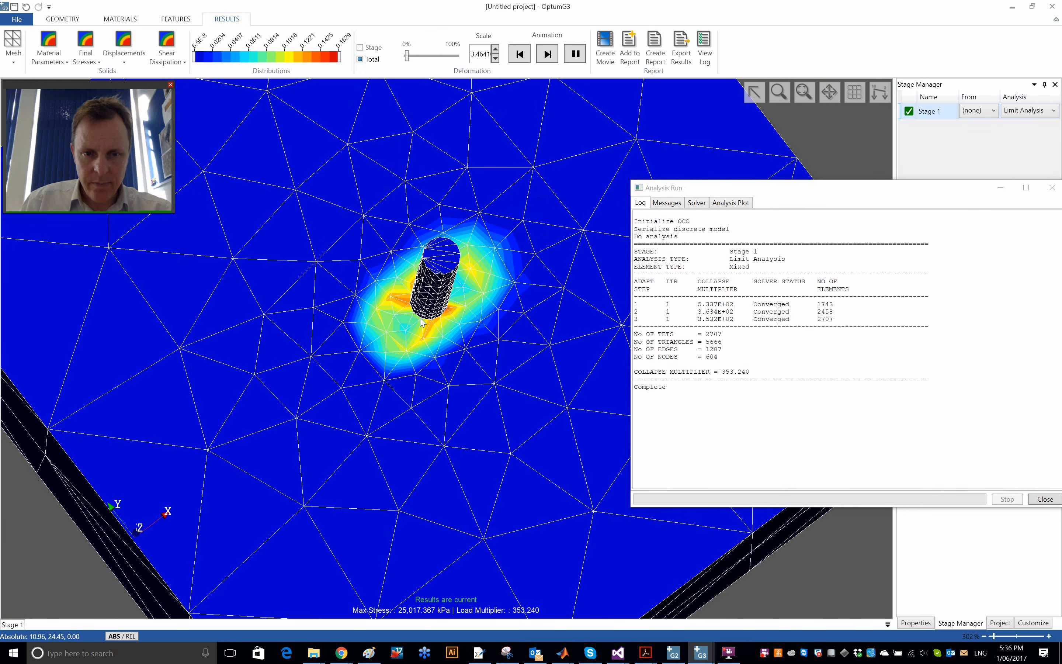
click(521, 55)
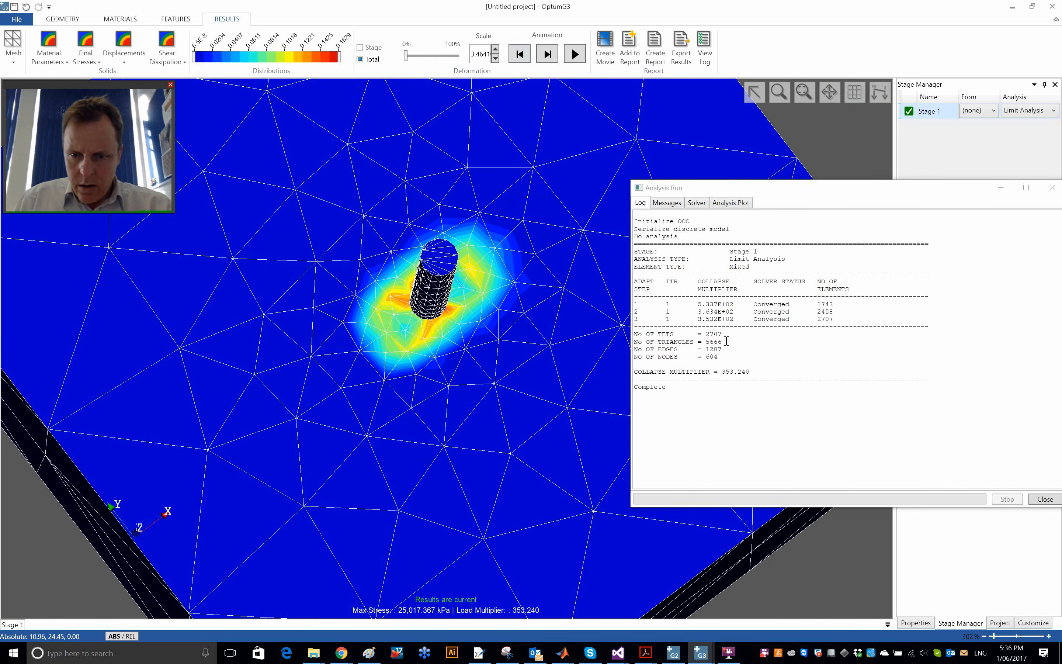
- Take the collapse multiplier from the log, compute 353.240*pi/4 in MATLAB, and return to OptumG3
click(721, 372)
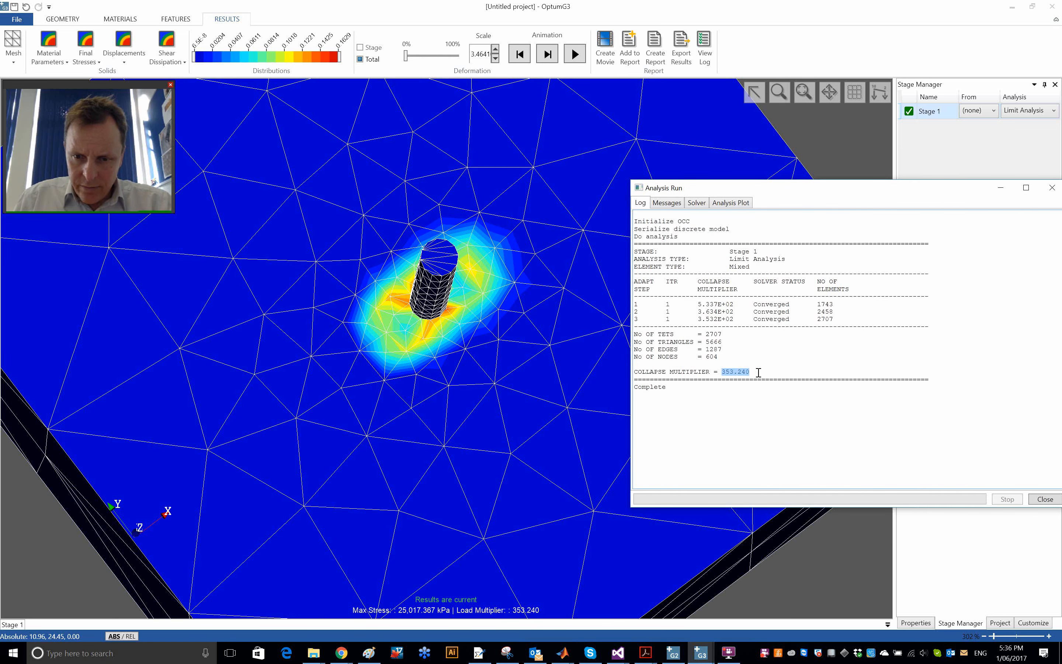
key(alt+Tab)
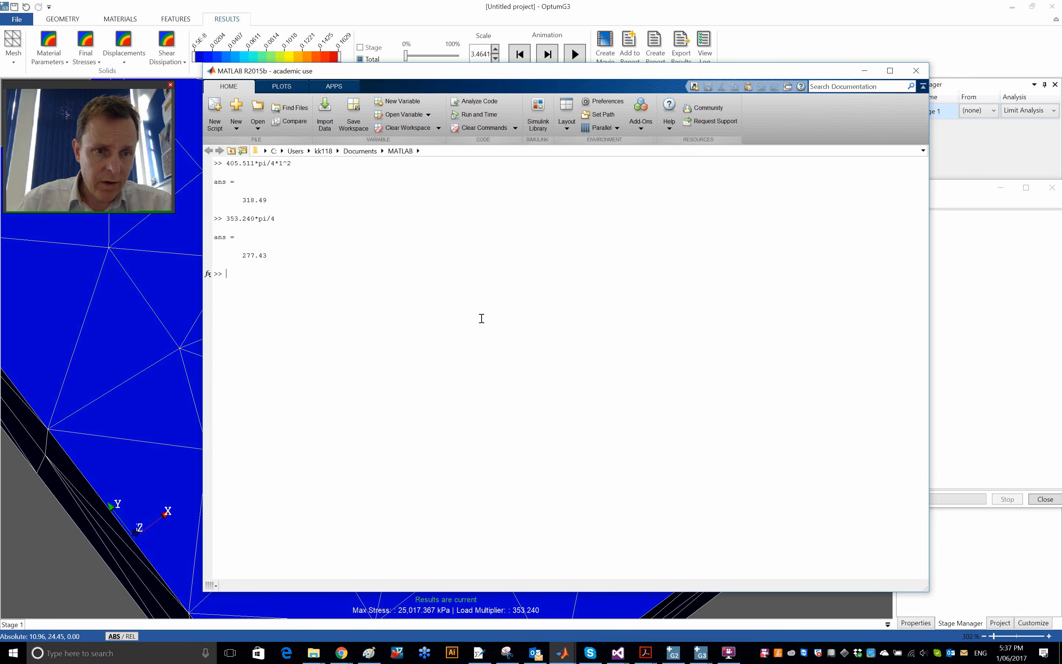
key(alt+Tab)
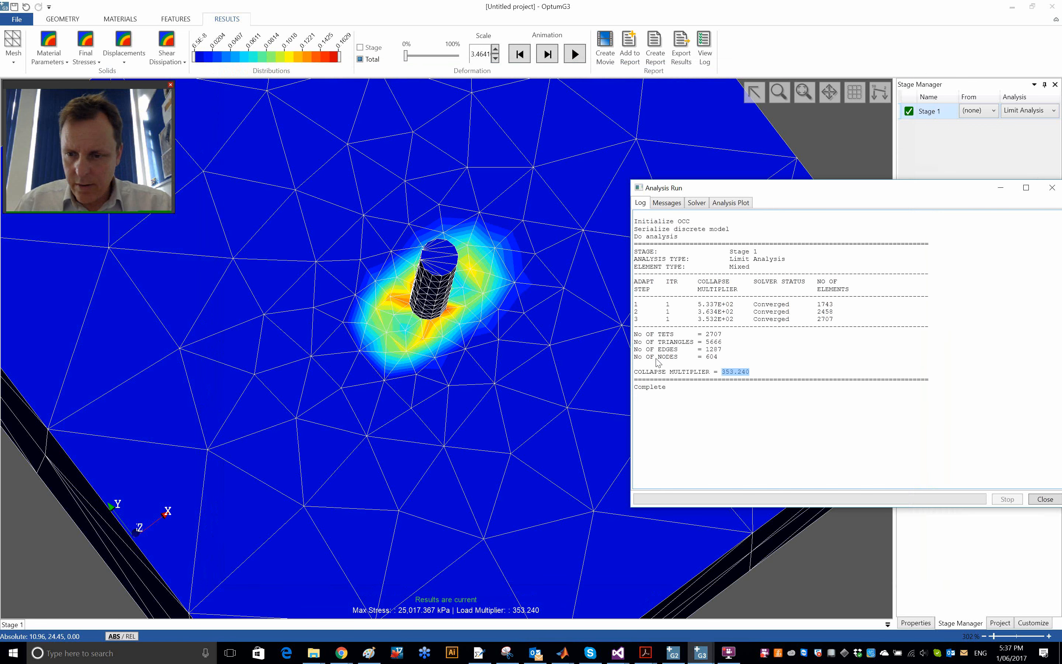
key(alt+Tab)
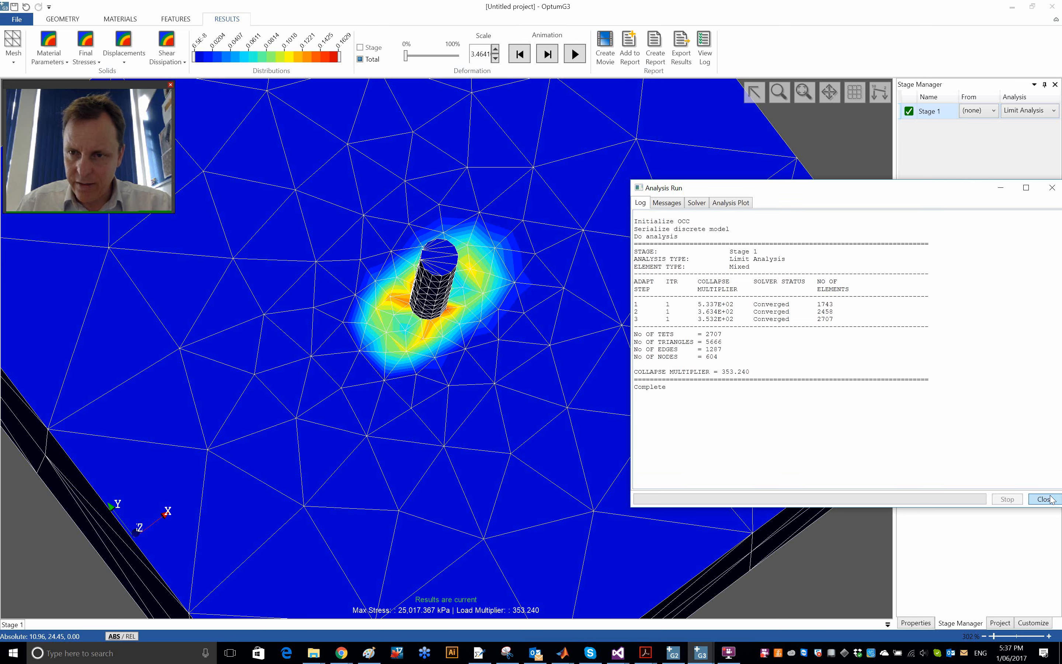
- Close the analysis log, animate the pile and soil deformation in an oblique 3D view, and reset the animation to its start
click(1050, 496)
scroll(462, 295, down, 4)
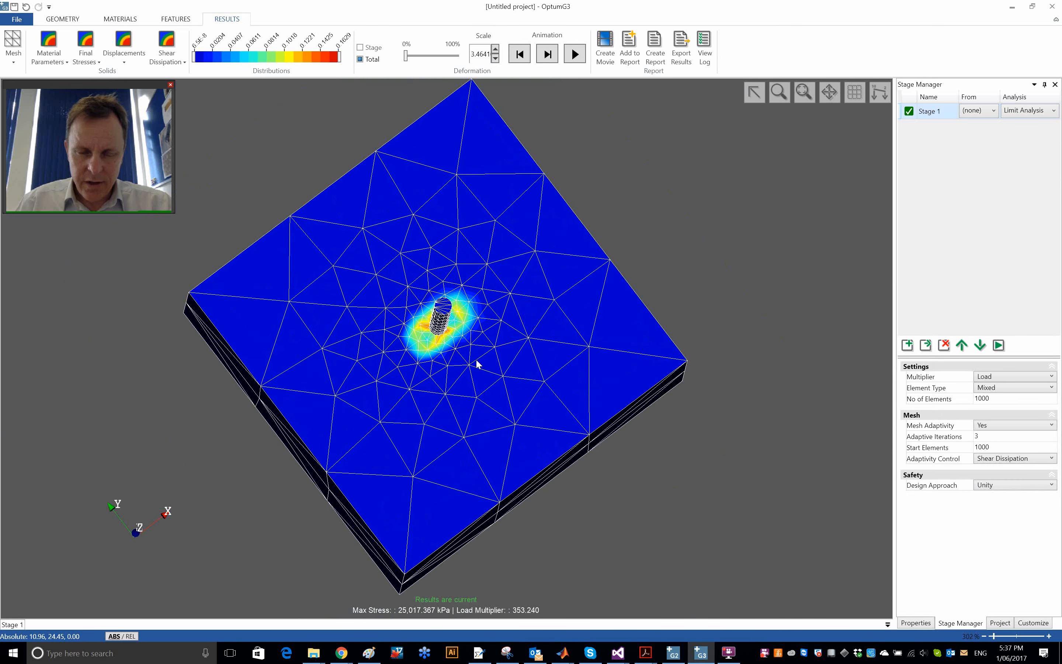
middle_drag(476, 360, 509, 196)
click(578, 56)
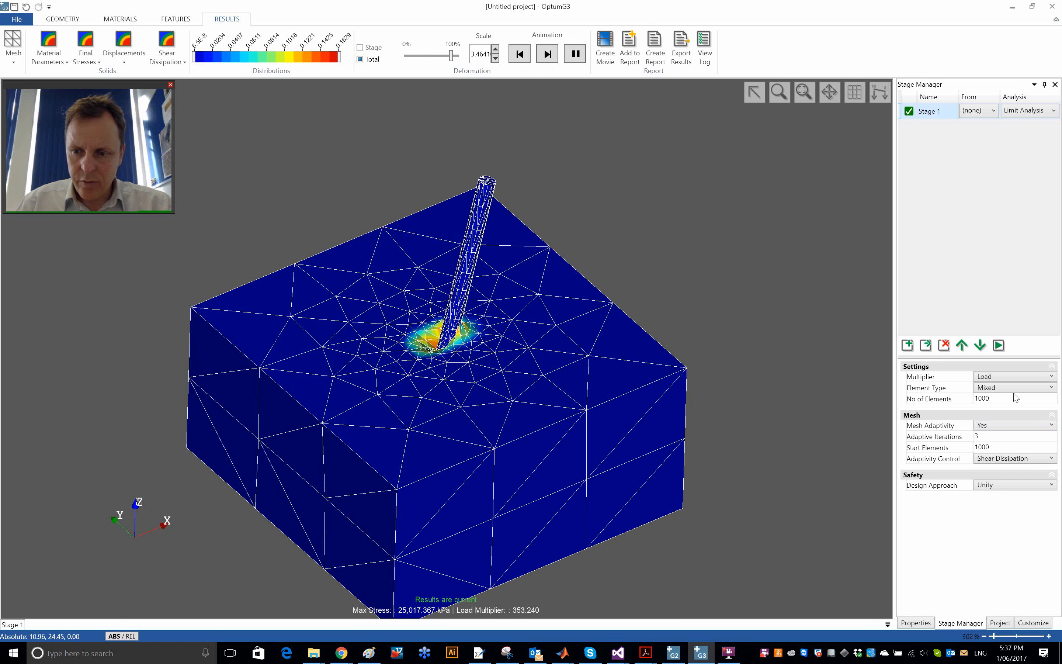
click(524, 62)
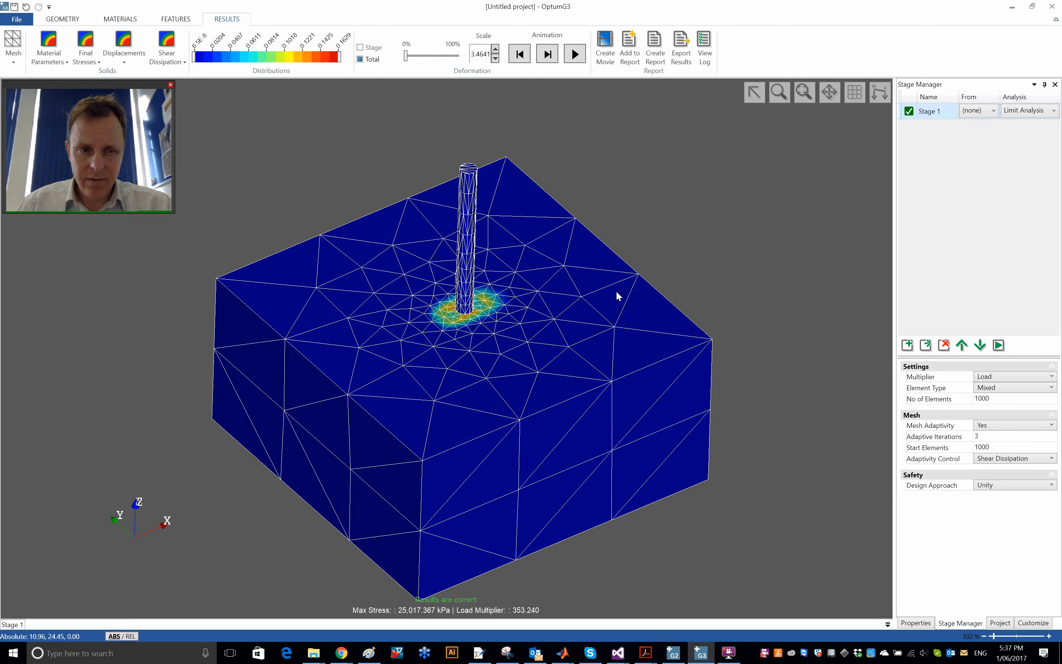
- Review the two collapse load calculations in MATLAB and return to OptumG3
key(alt+Tab)
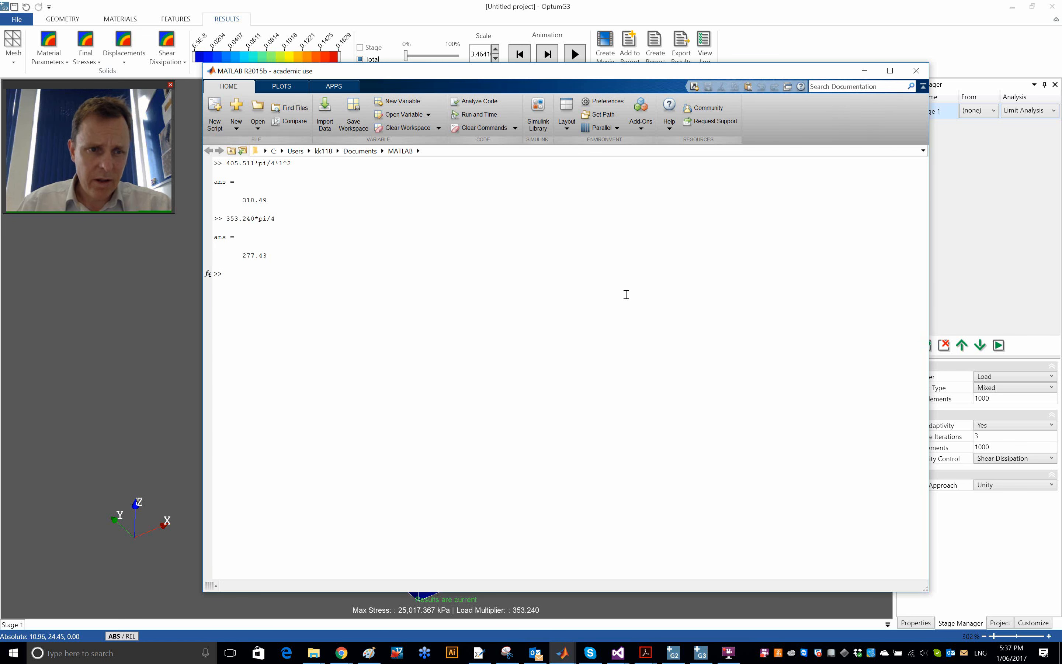
key(alt+Tab)
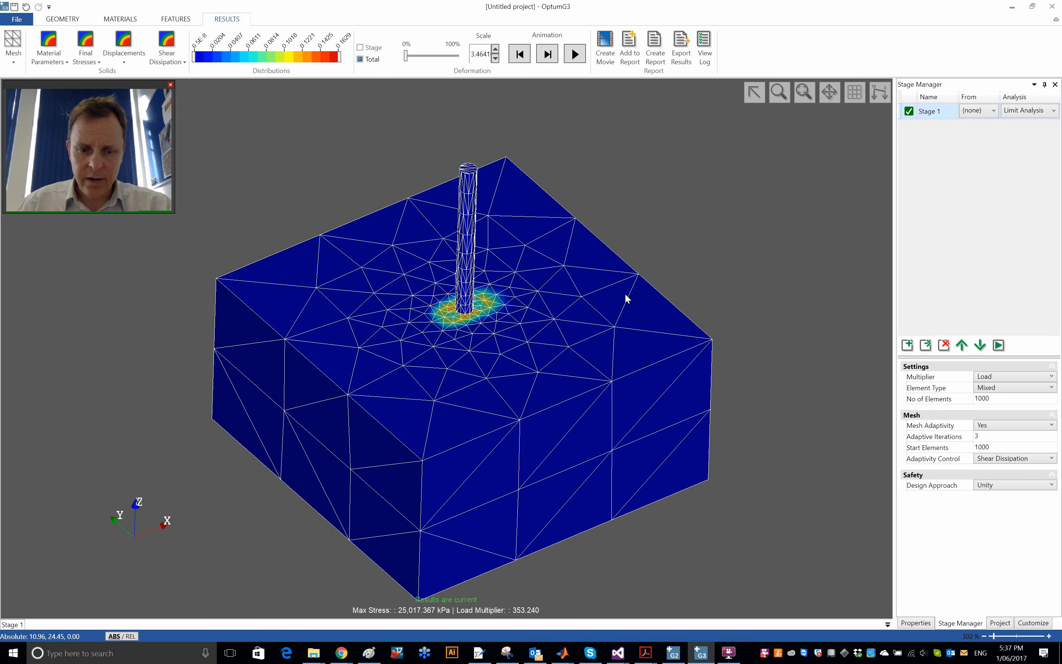
scroll(624, 293, down, 1)
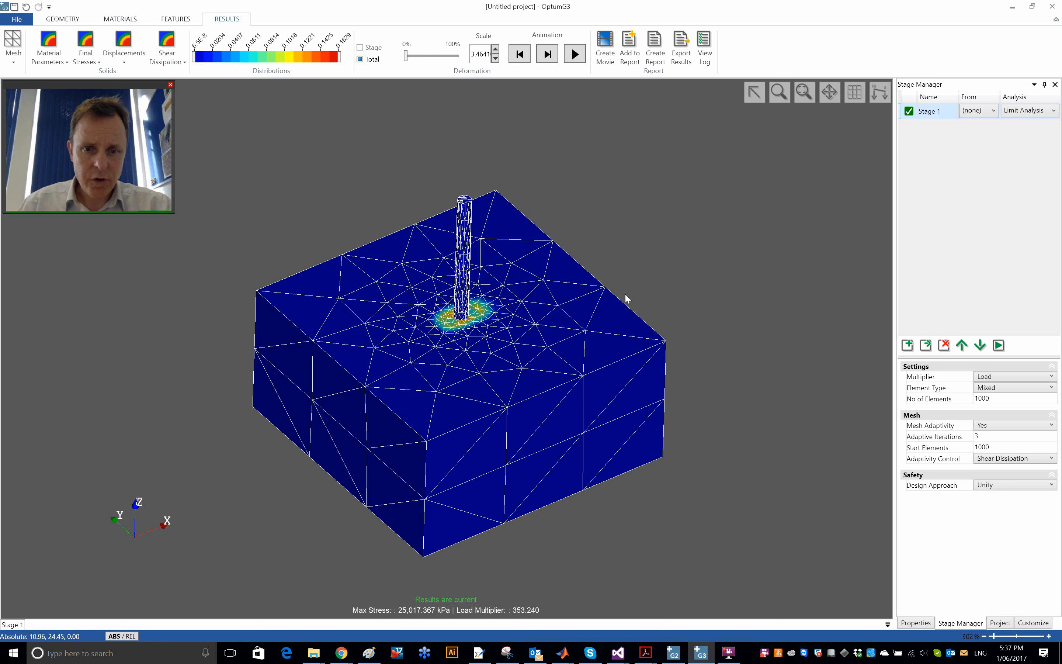
scroll(625, 292, up, 1)
scroll(624, 293, down, 1)
scroll(625, 293, up, 1)
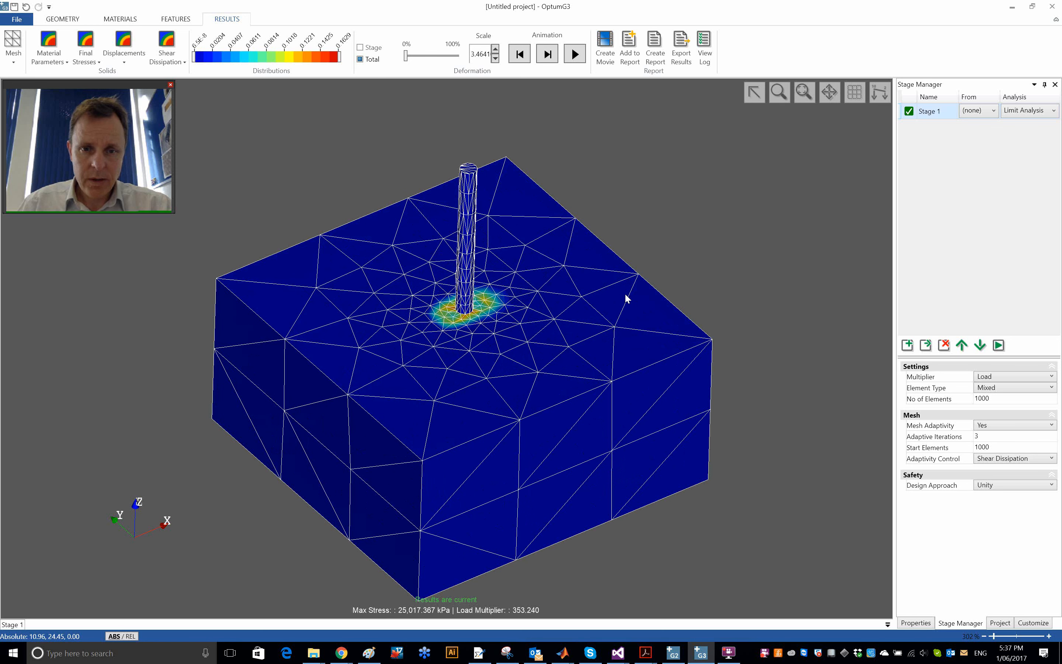
scroll(624, 293, down, 1)
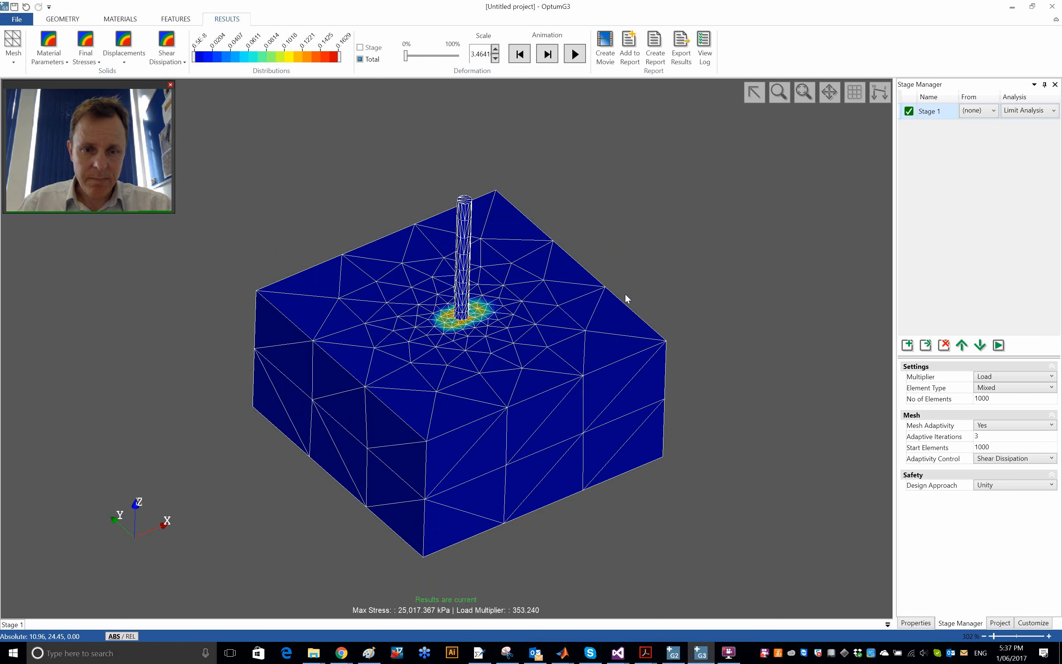
key(alt+Tab)
key(alt+Tab)
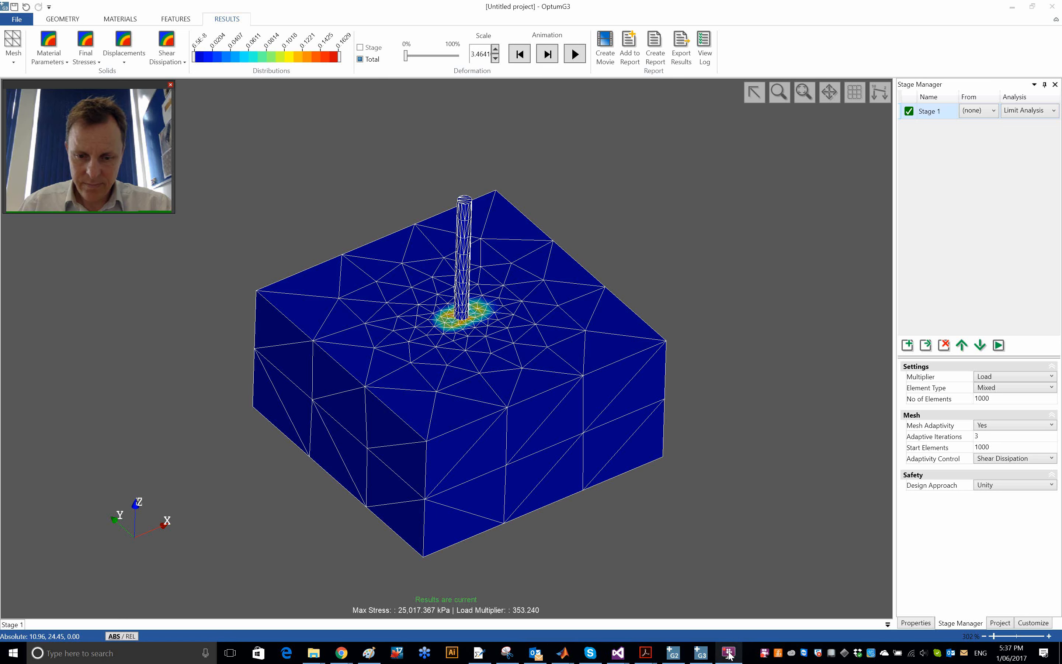
key(alt+Tab)
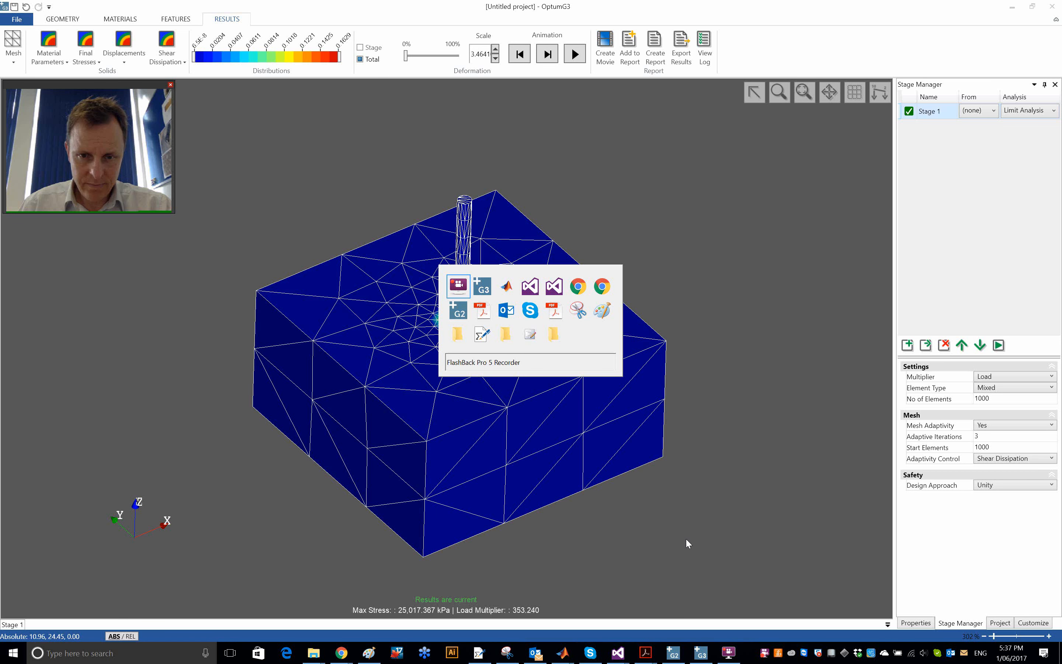
right_click(733, 656)
click(735, 592)
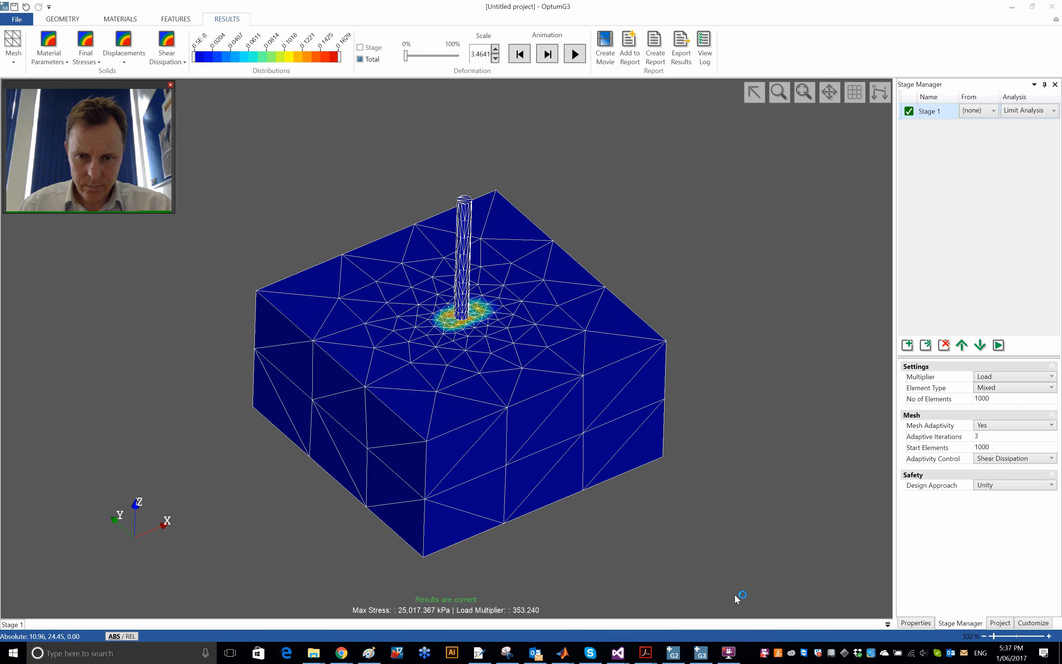